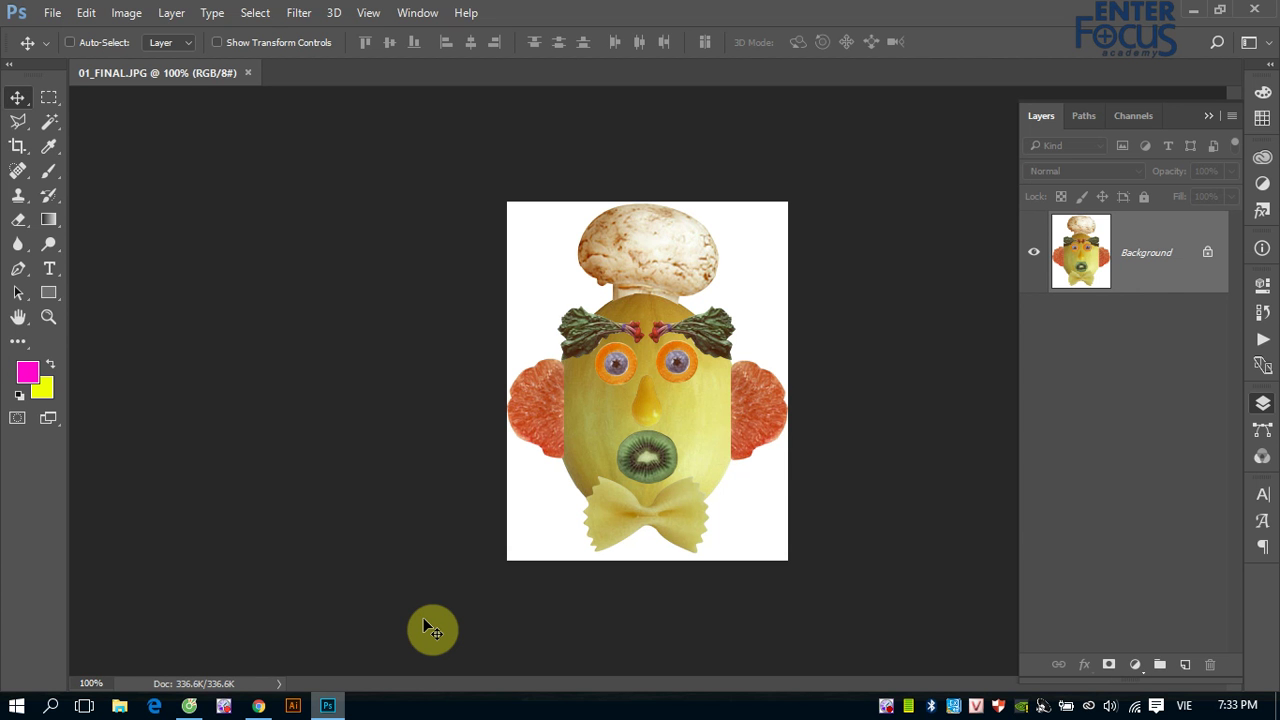
- Select the white backdrop around the fruit face with the Magic Wand, adding the bottom-left area
click(87, 14)
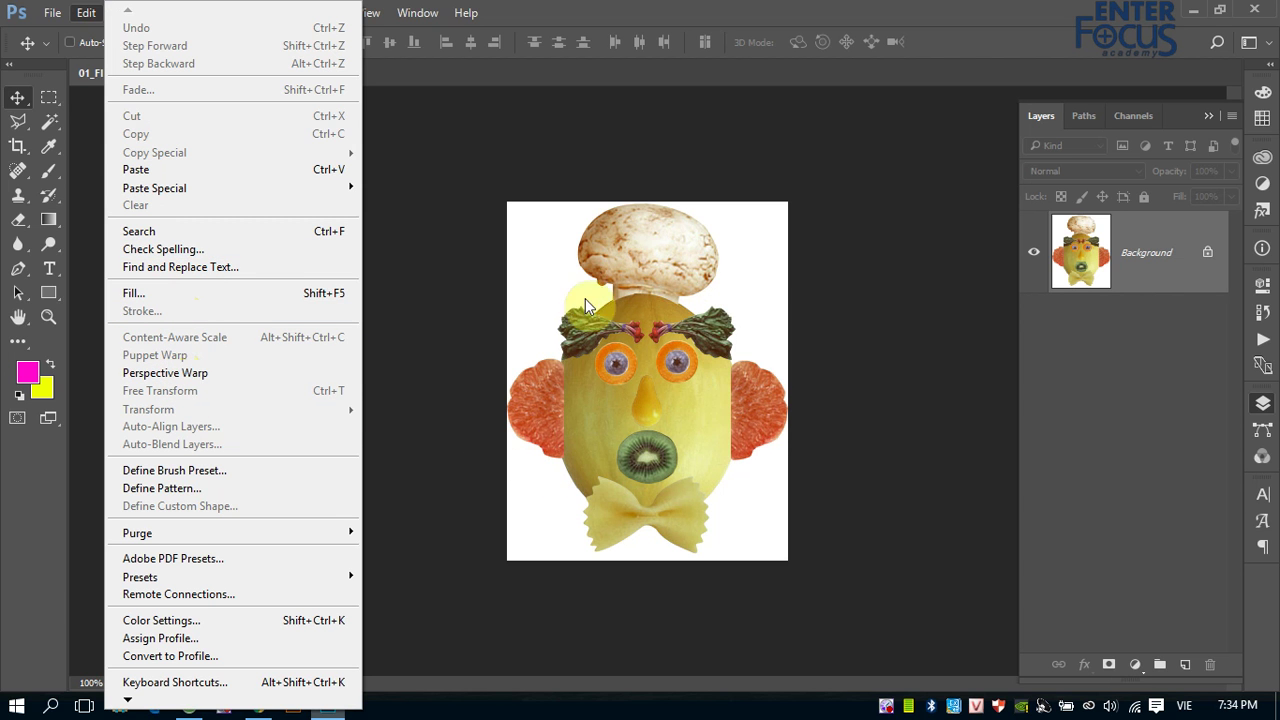
click(904, 317)
click(762, 338)
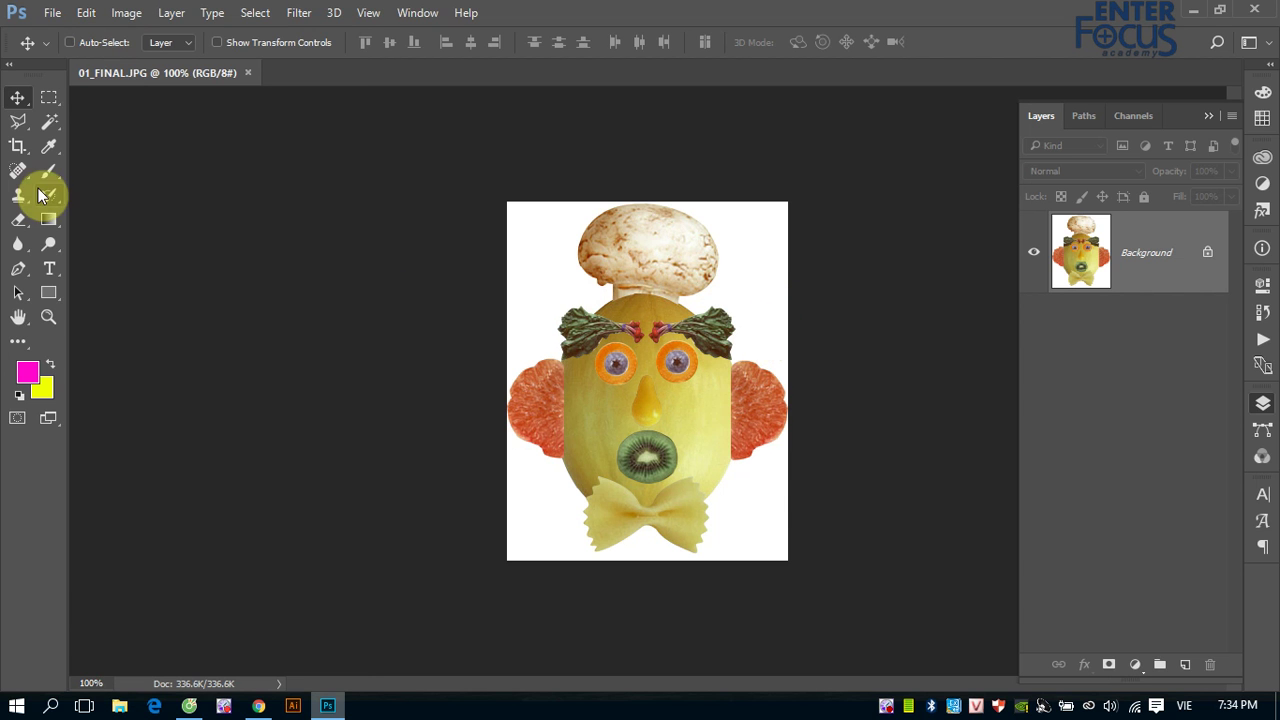
click(46, 122)
click(748, 286)
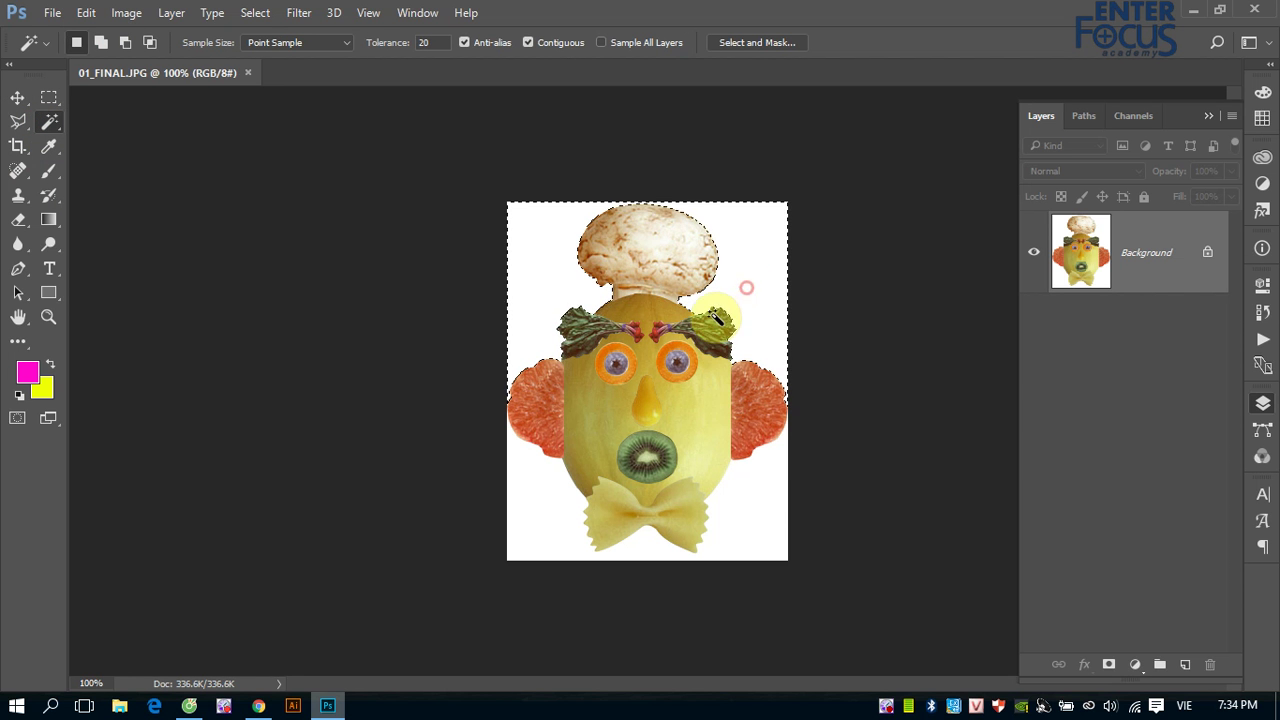
shift+click(557, 492)
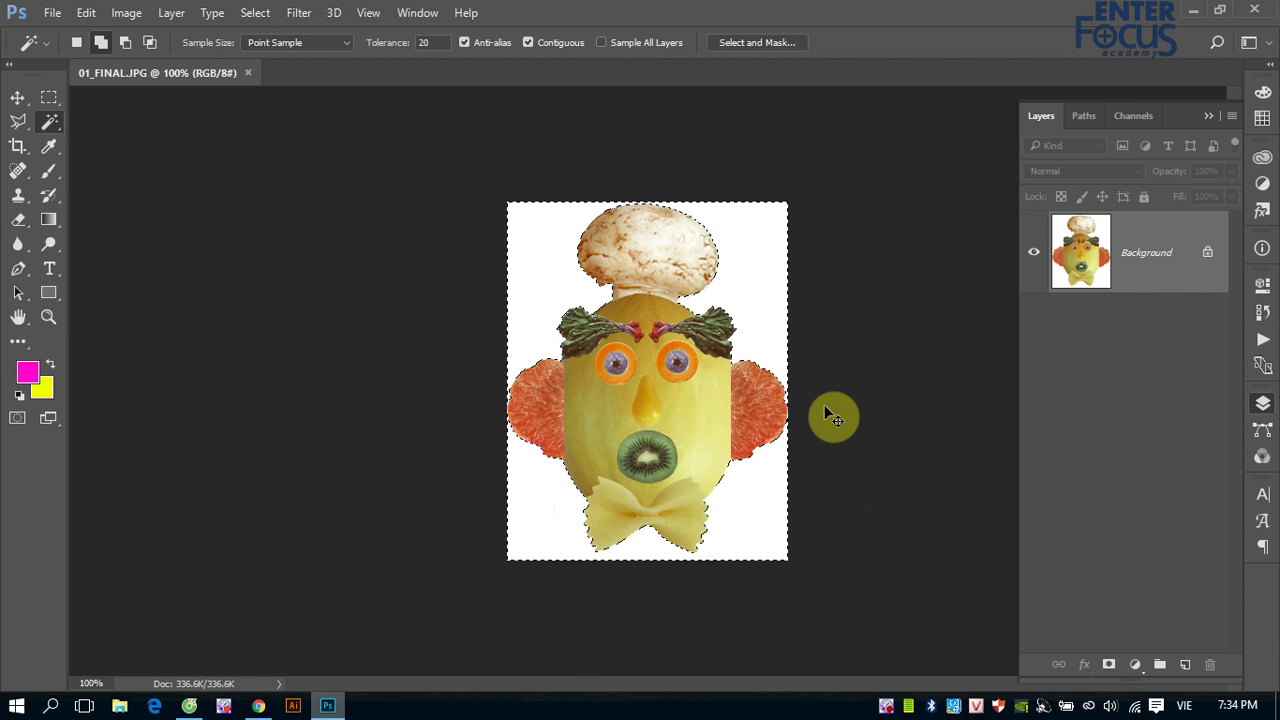
- Invert the selection, copy the face to Layer 1, and hide the Background layer
key(ctrl+shift+i)
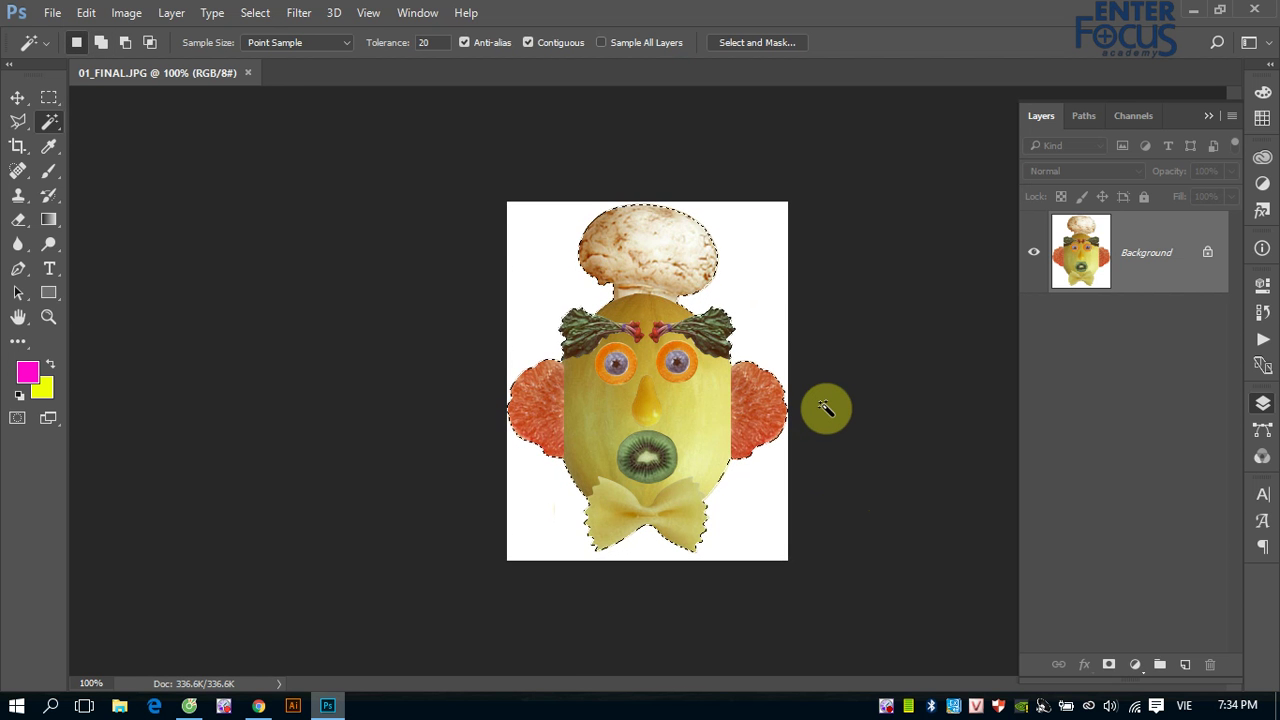
key(ctrl+j)
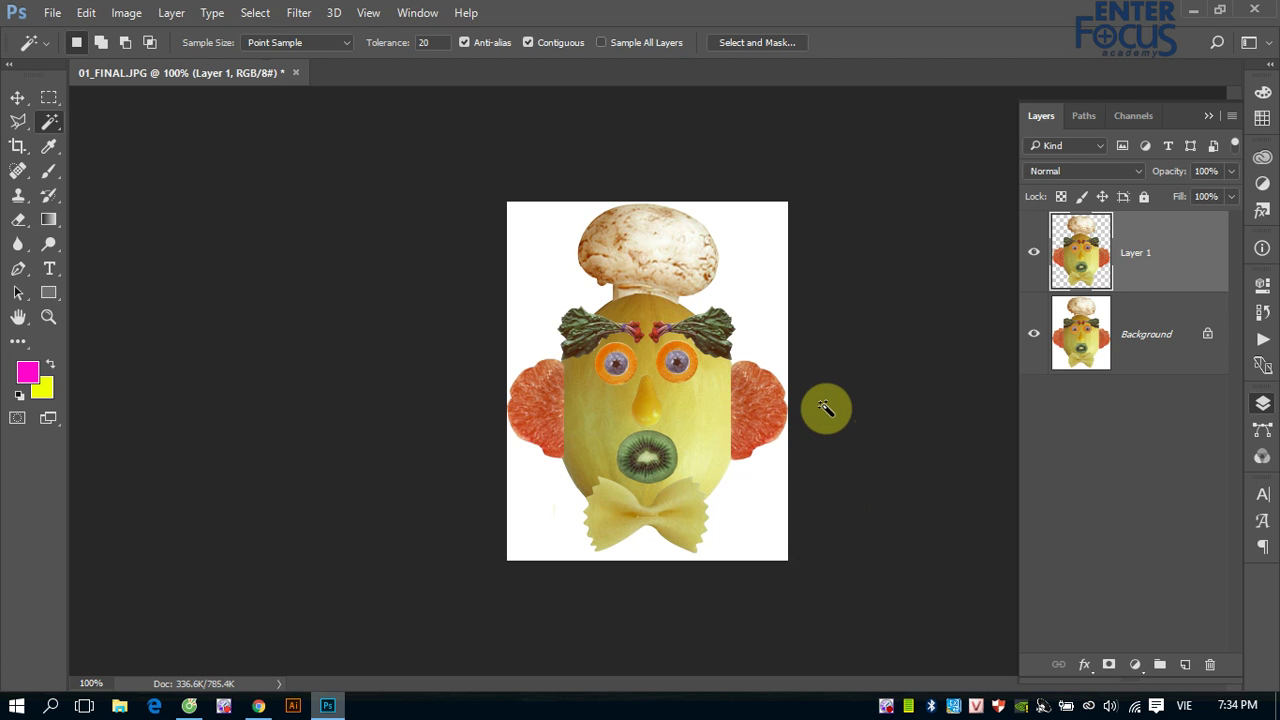
click(1034, 334)
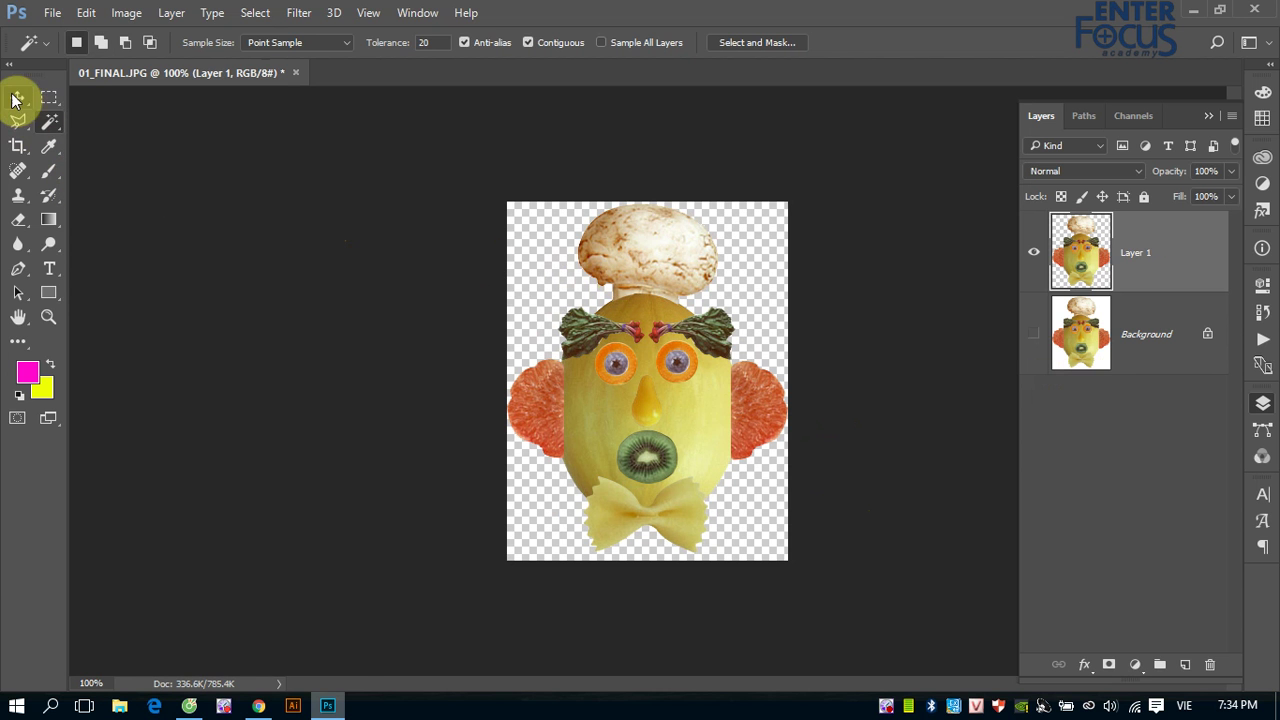
click(17, 97)
click(86, 13)
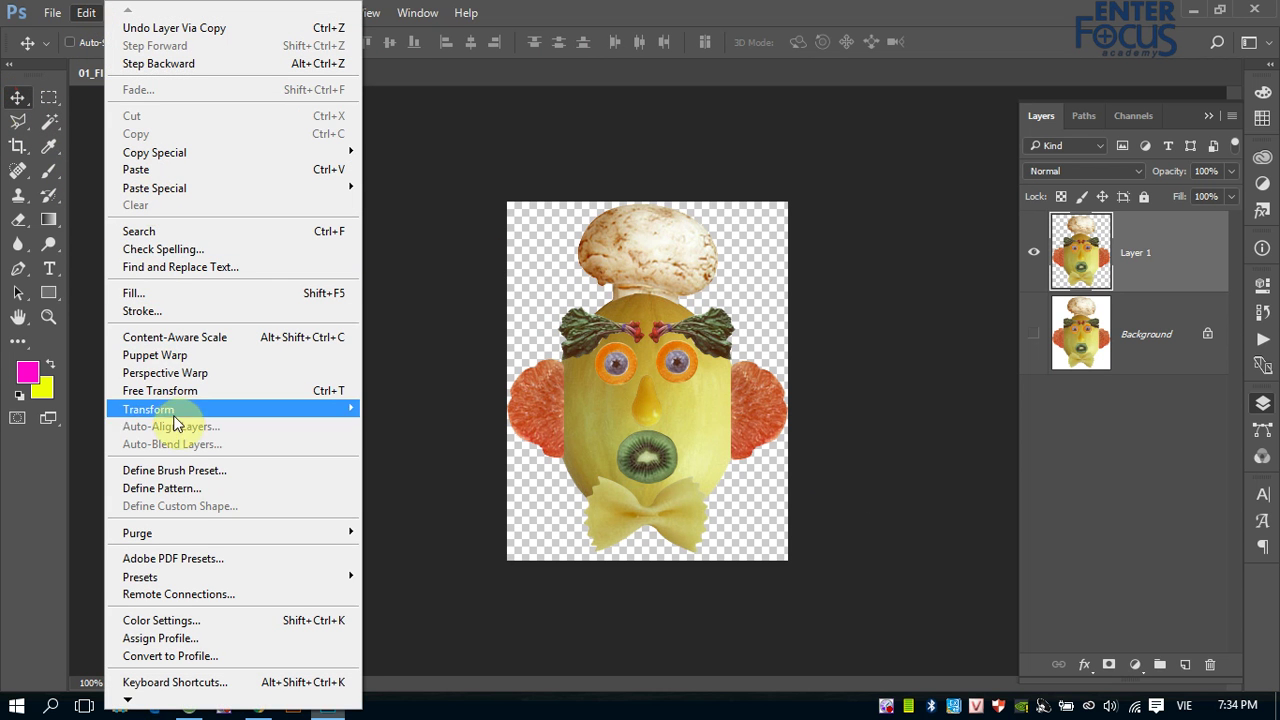
mouse_move(148, 409)
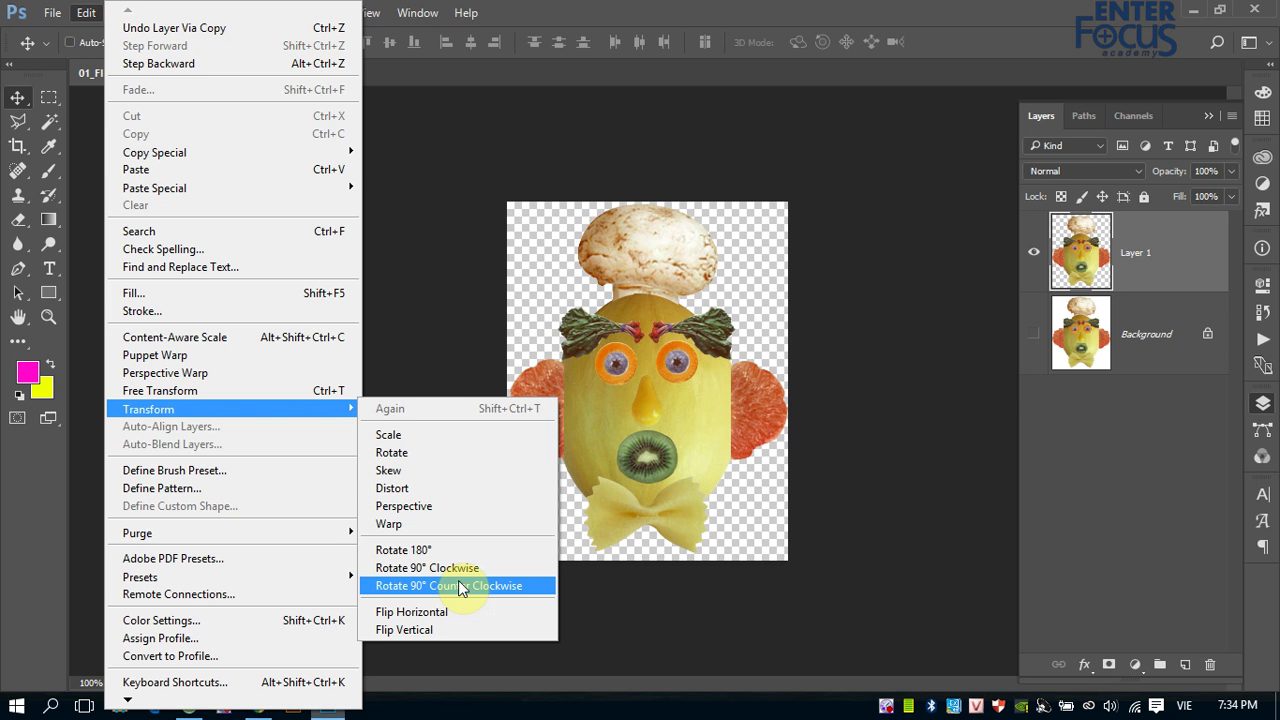
- Scale Layer 1's face to about 69.33% width and 73.73% height, centre it, and commit
click(395, 434)
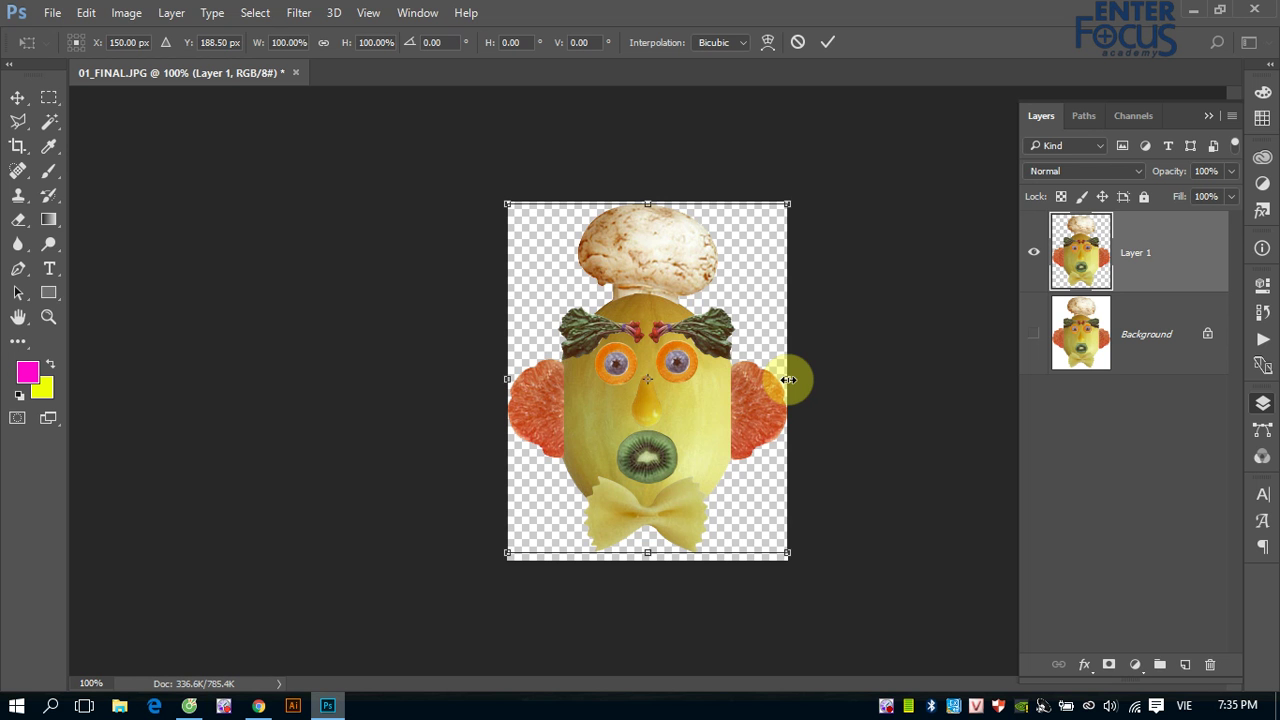
drag(789, 380, 701, 381)
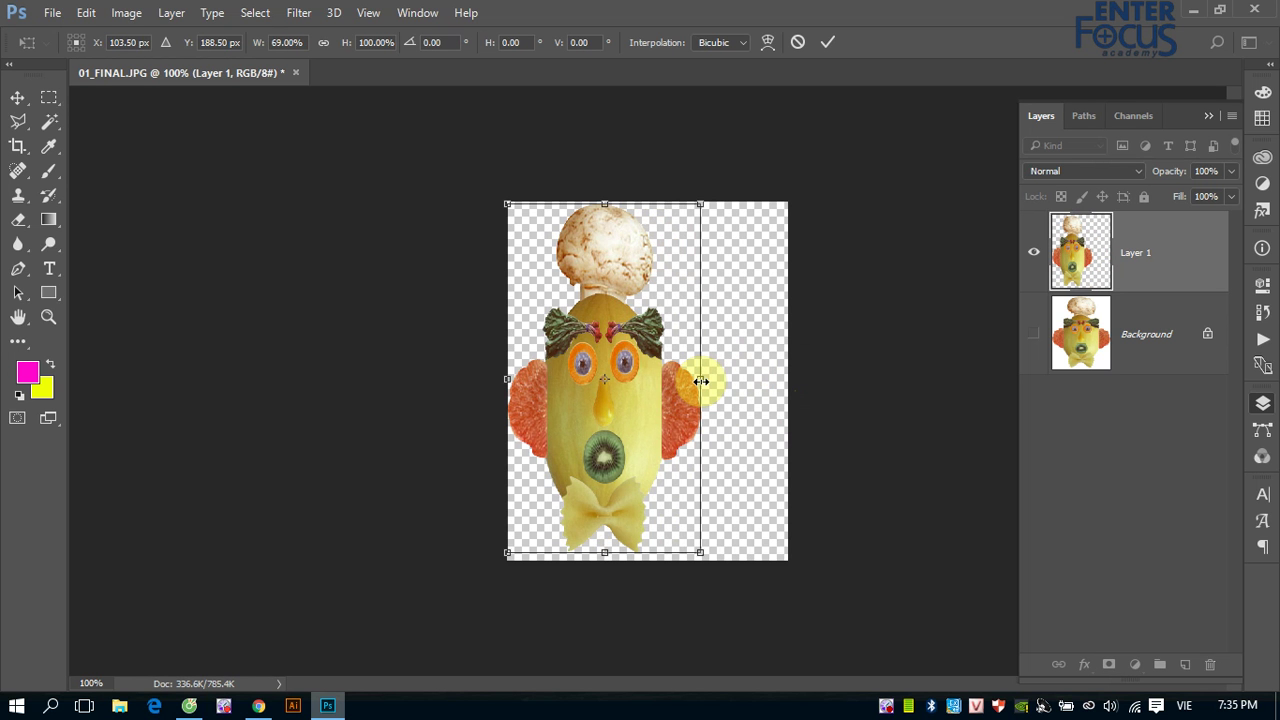
mouse_move(701, 381)
mouse_down()
mouse_move(720, 392)
mouse_move(728, 380)
mouse_up()
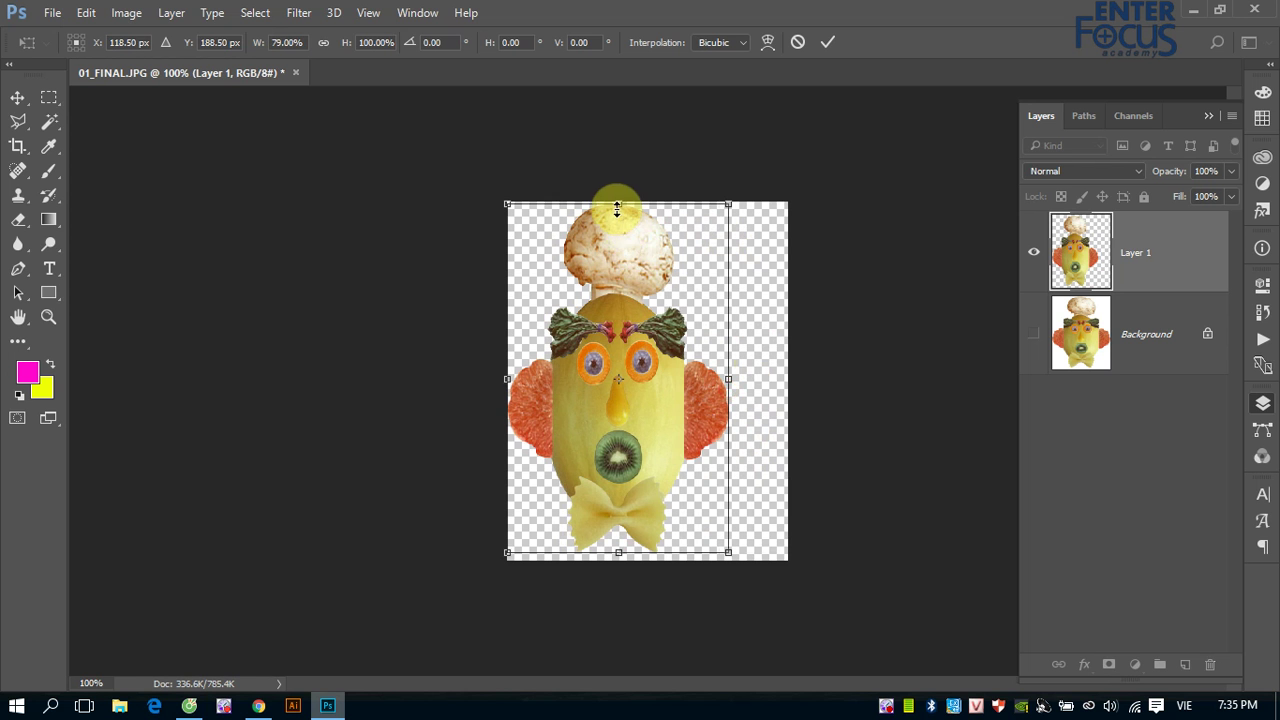
drag(617, 205, 619, 259)
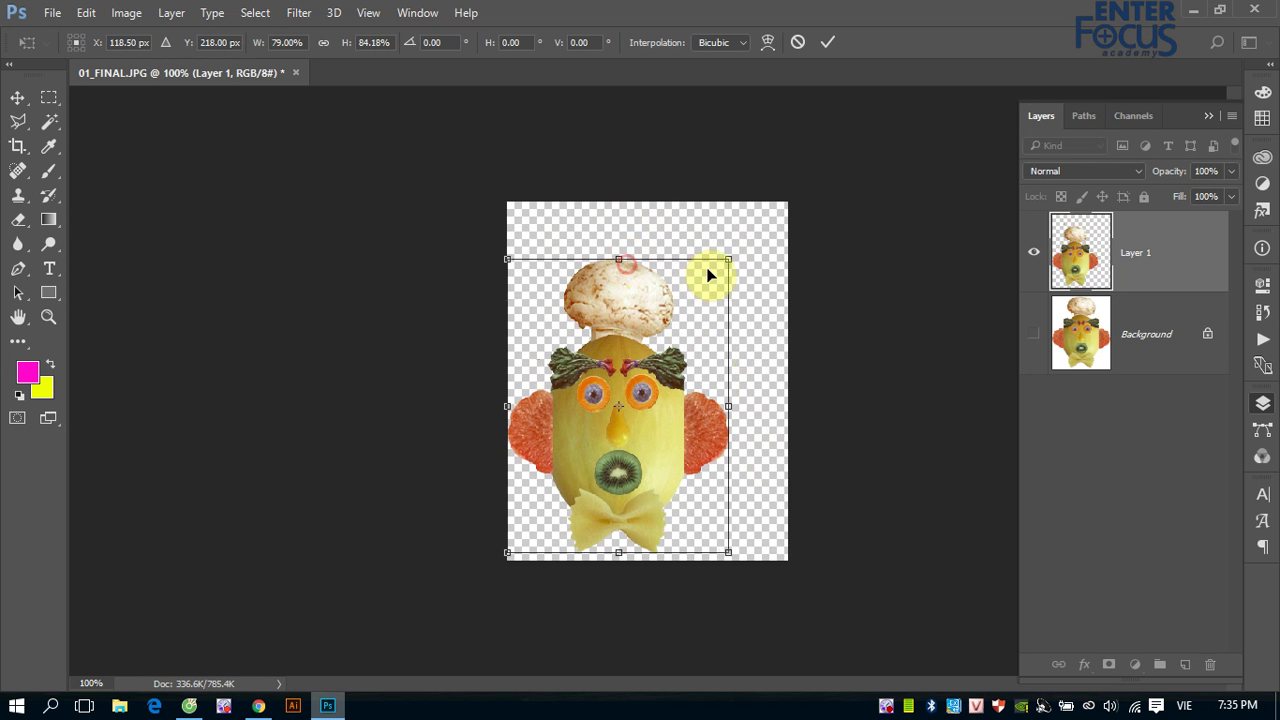
mouse_move(728, 260)
mouse_down()
mouse_move(757, 272)
mouse_move(686, 305)
mouse_move(762, 285)
mouse_up()
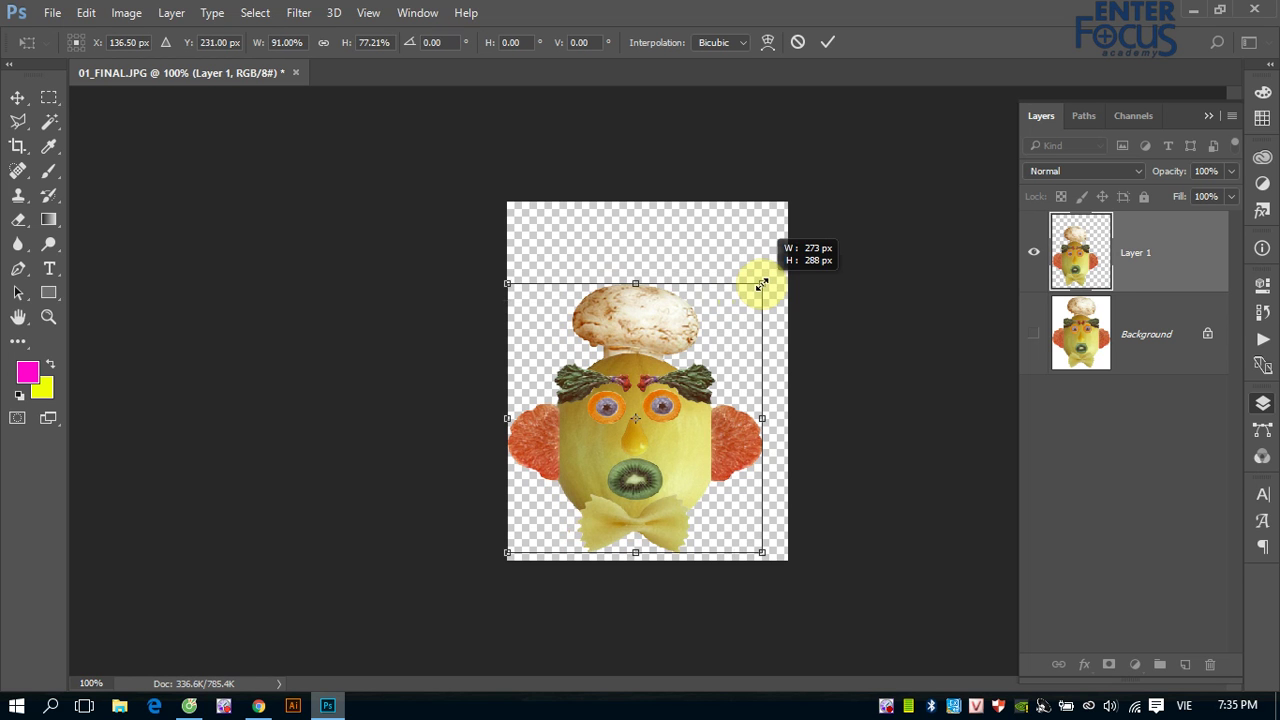
drag(761, 285, 758, 286)
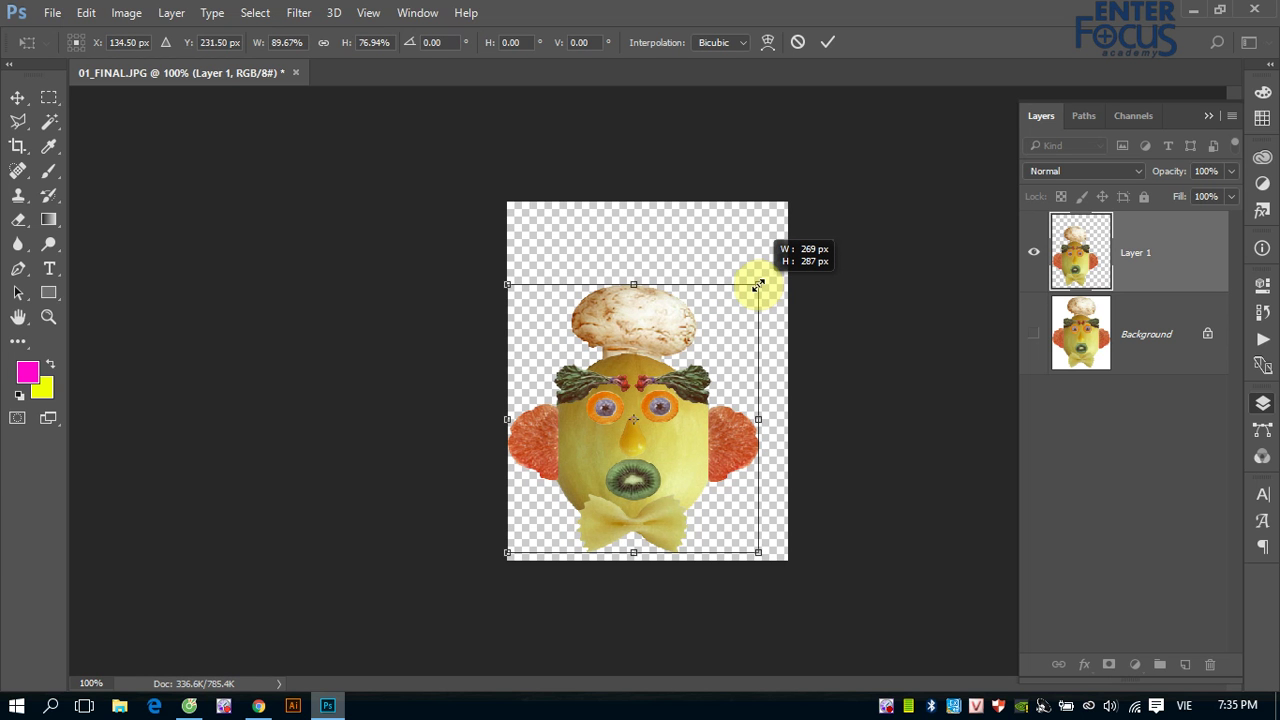
mouse_move(758, 287)
mouse_down()
mouse_move(727, 261)
mouse_move(679, 382)
mouse_move(724, 315)
mouse_up()
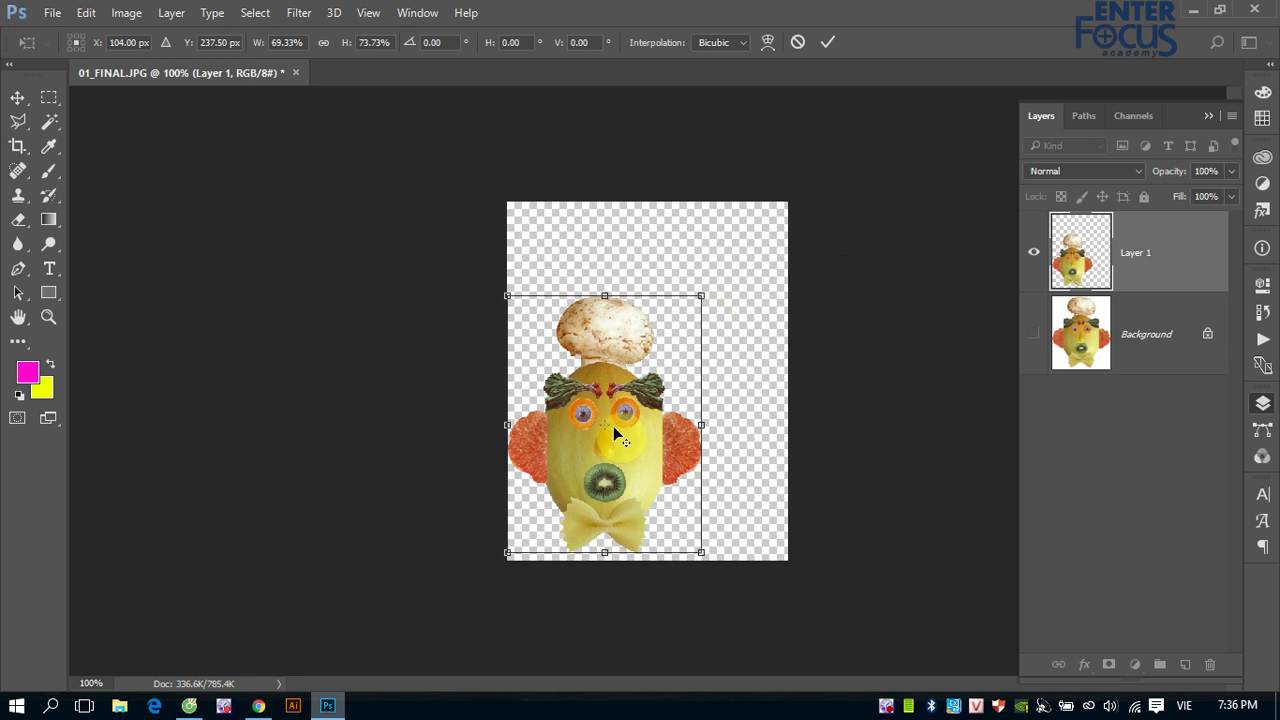
mouse_move(644, 428)
mouse_down()
mouse_move(688, 407)
mouse_move(684, 397)
mouse_up()
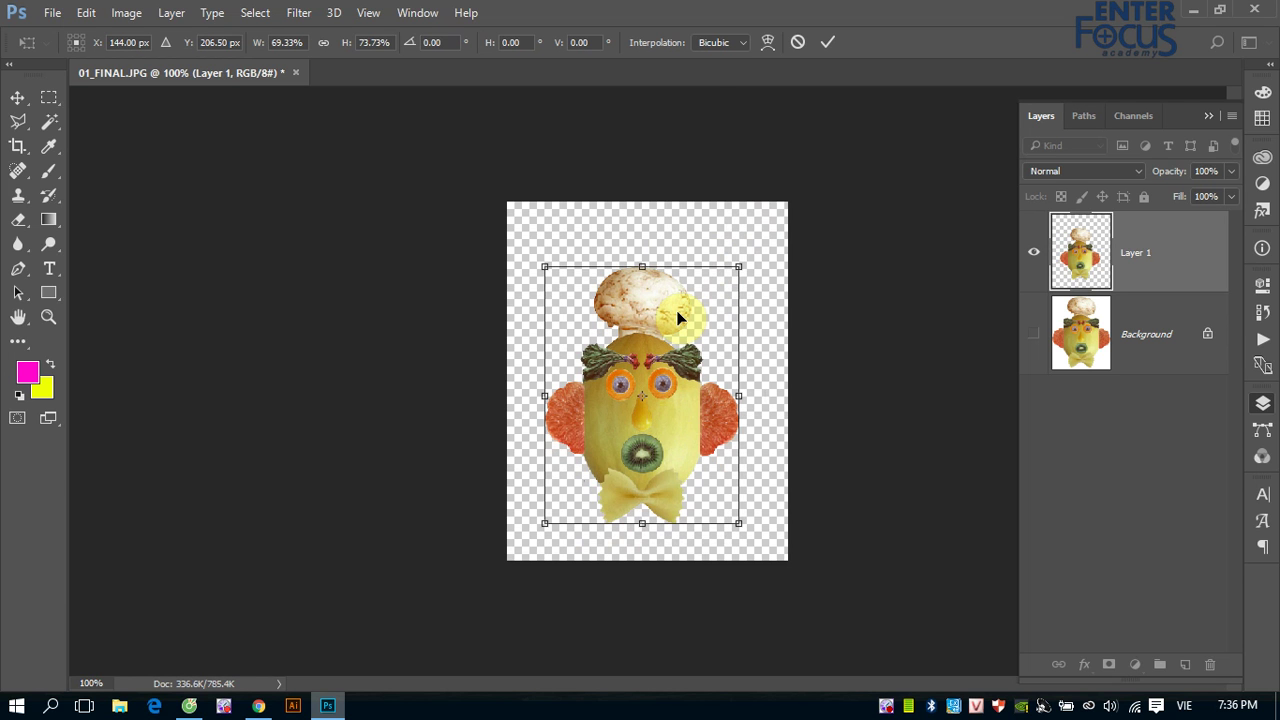
click(826, 44)
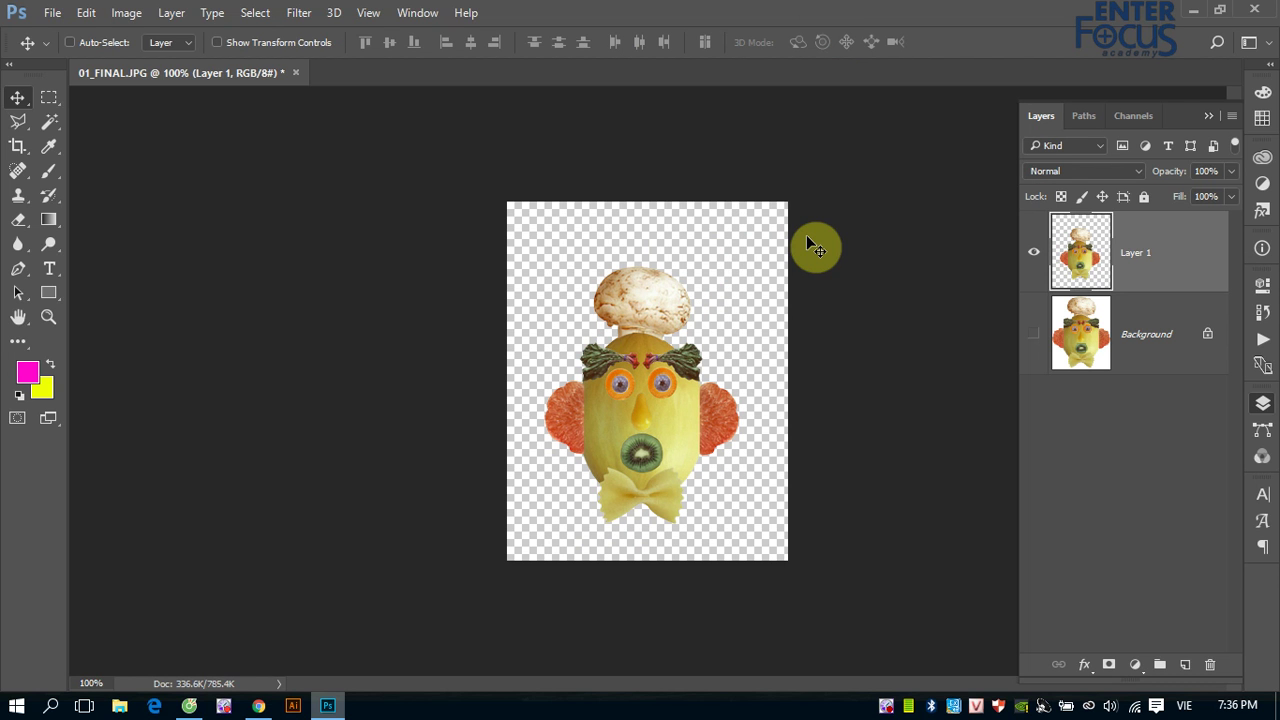
- Rotate the fruit face 14.52° clockwise near the canvas centre and commit the rotation
click(85, 13)
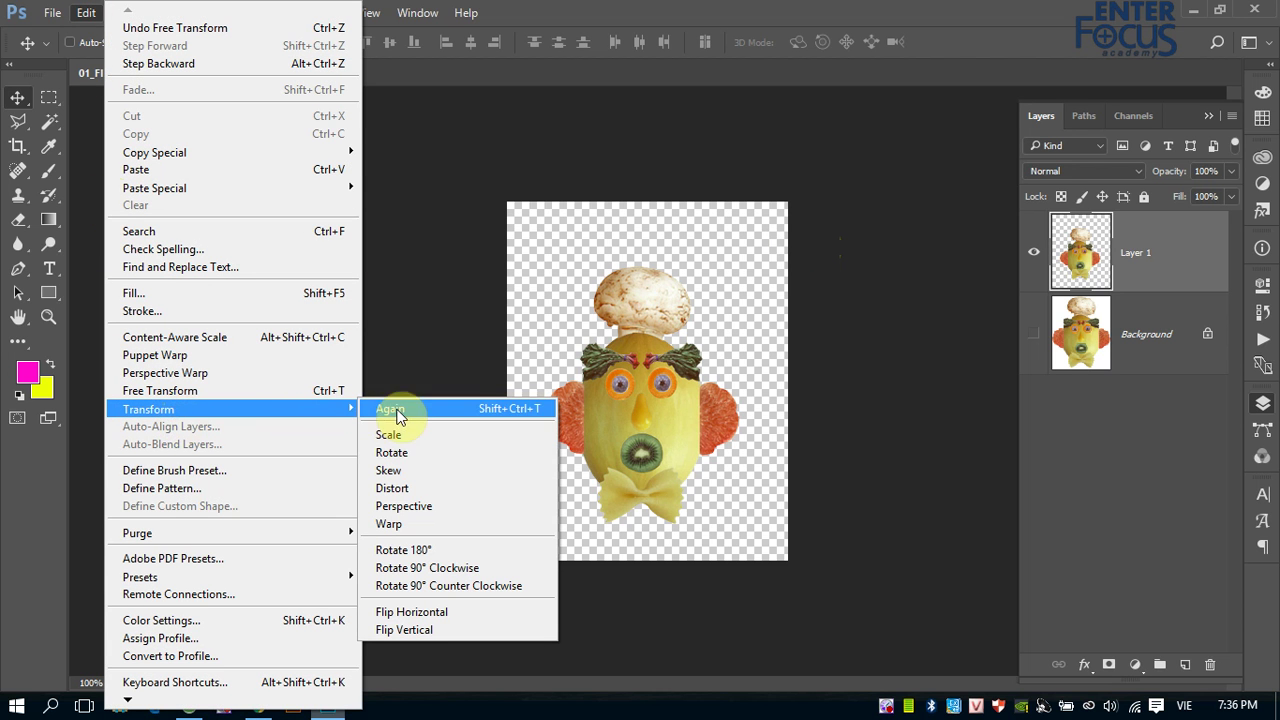
mouse_move(148, 409)
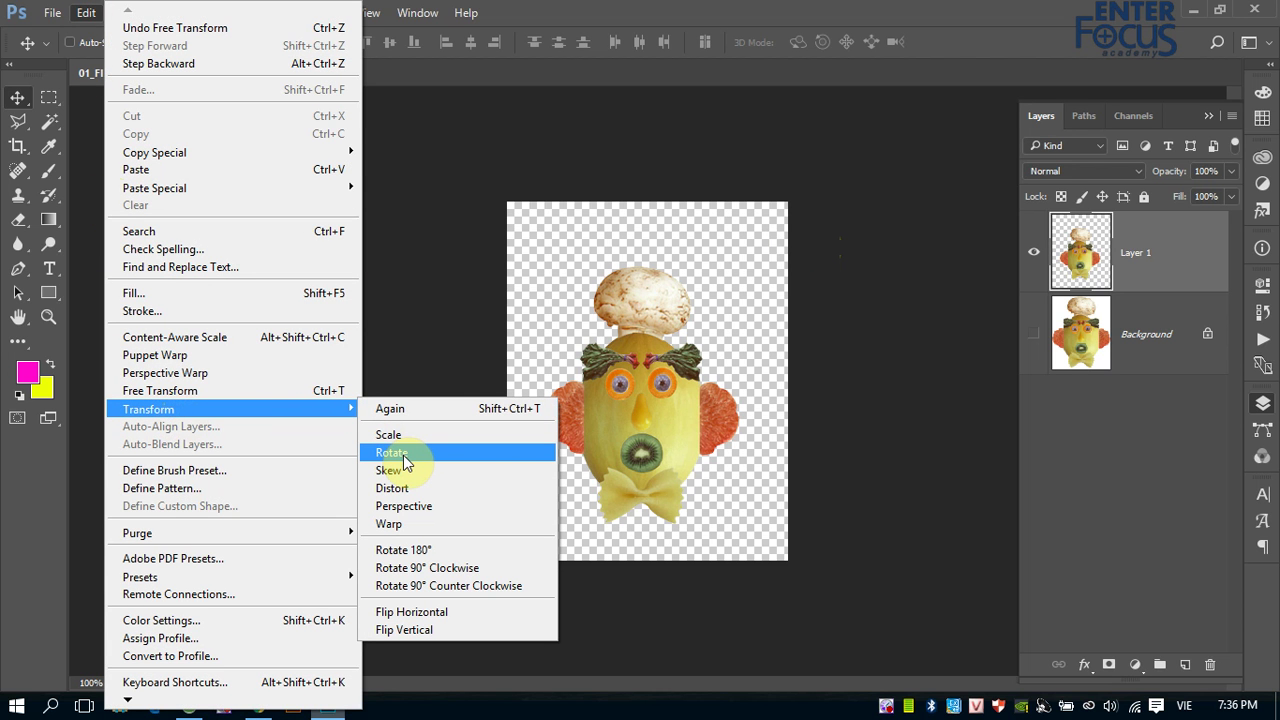
click(392, 453)
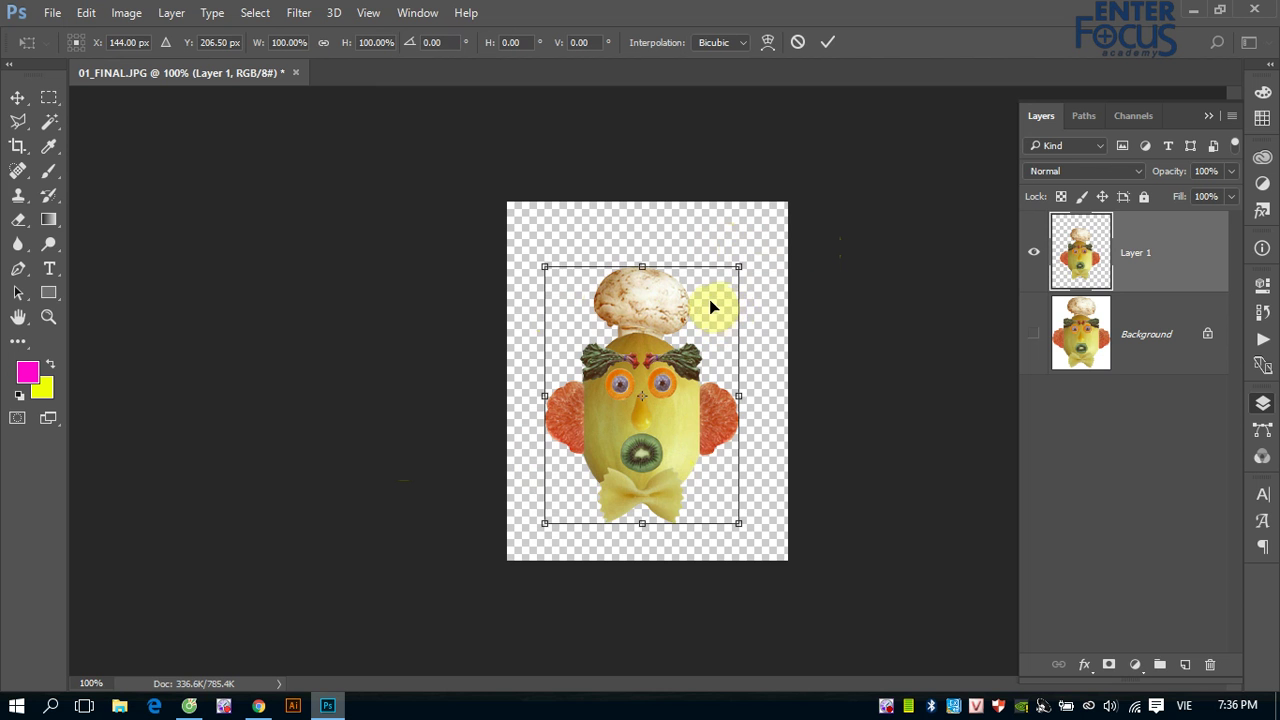
mouse_move(709, 299)
mouse_down()
mouse_move(714, 281)
mouse_move(716, 318)
mouse_up()
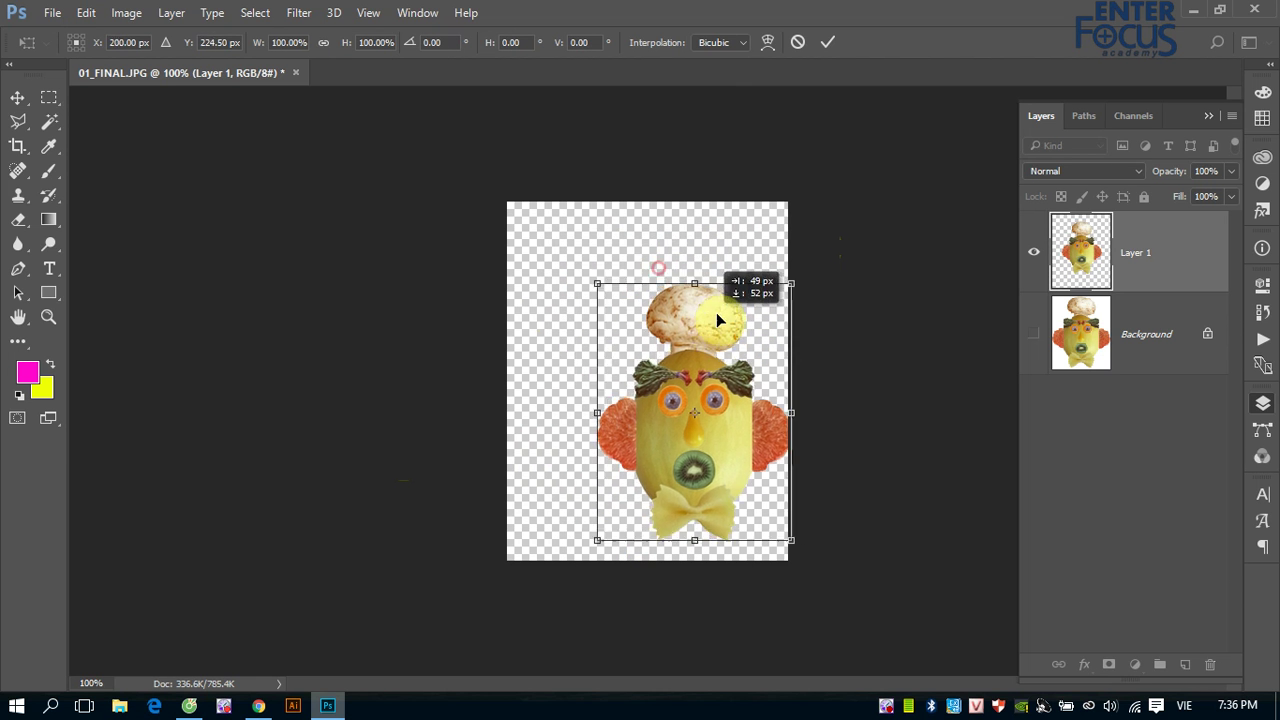
drag(716, 318, 657, 280)
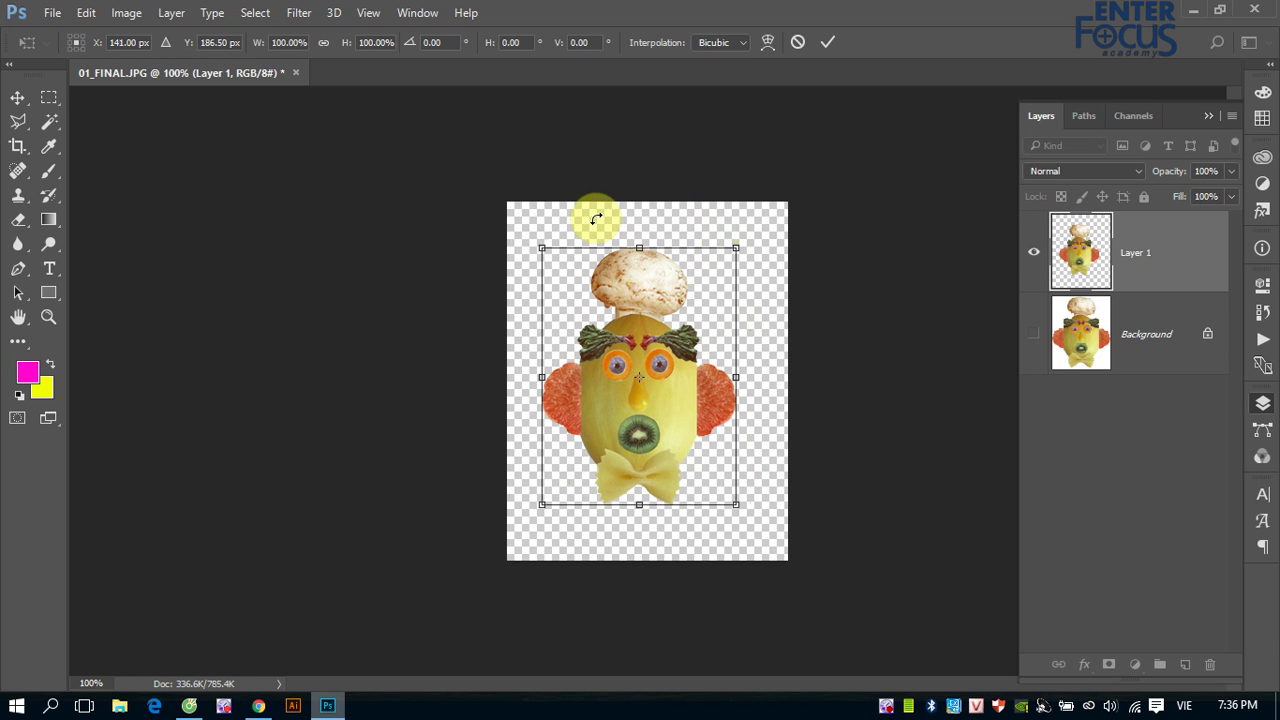
mouse_move(596, 218)
mouse_down()
mouse_move(559, 341)
mouse_move(570, 273)
mouse_up()
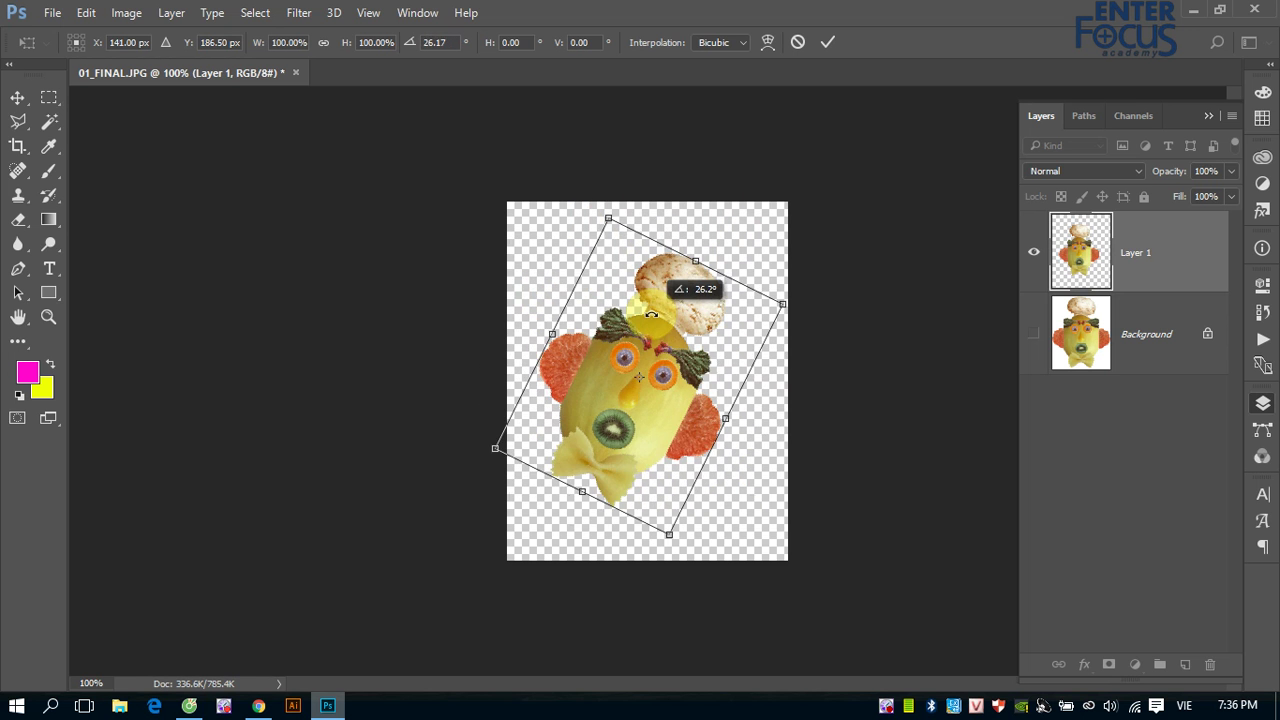
drag(570, 273, 637, 303)
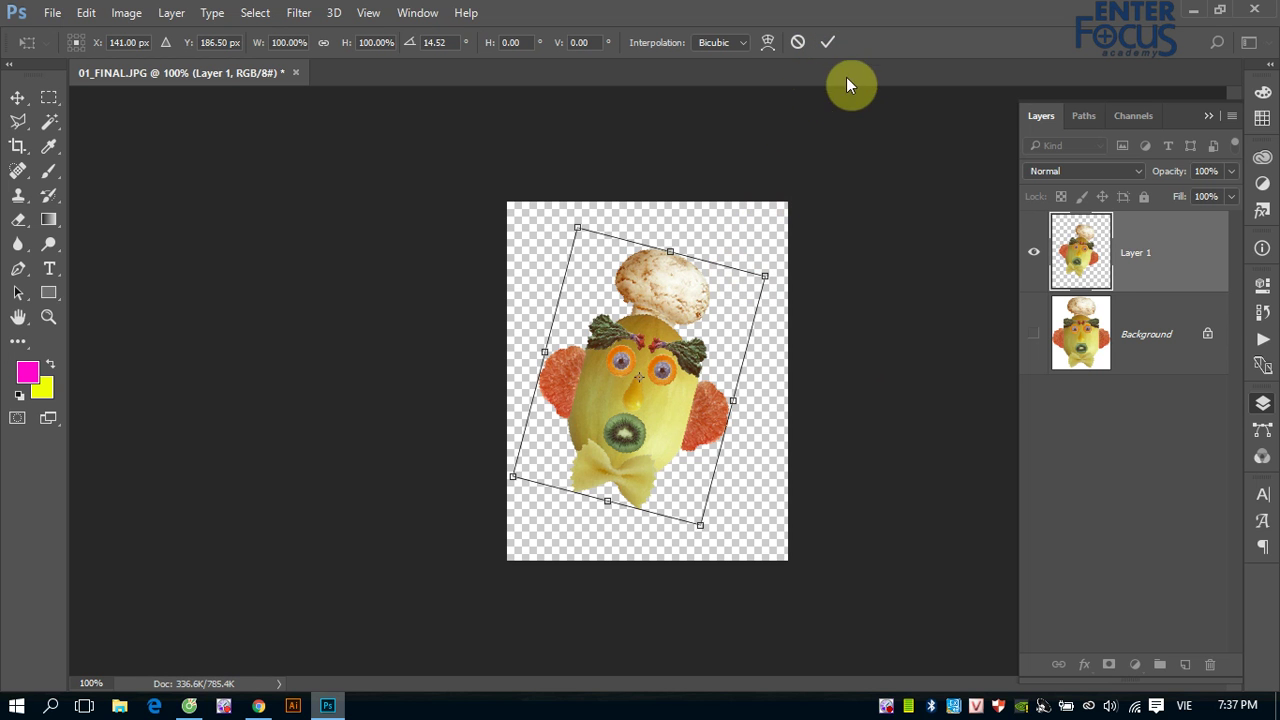
click(829, 42)
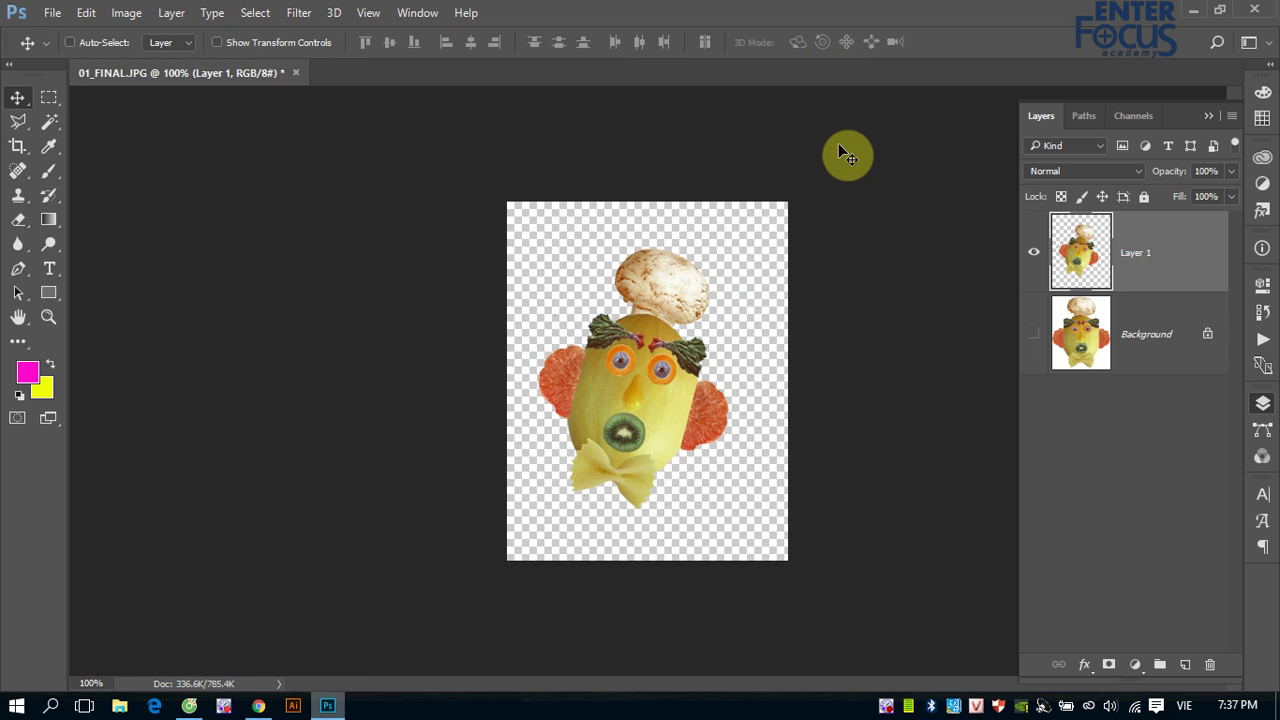
- Start another transform on Layer 1 and move the pivot point onto the face
click(86, 12)
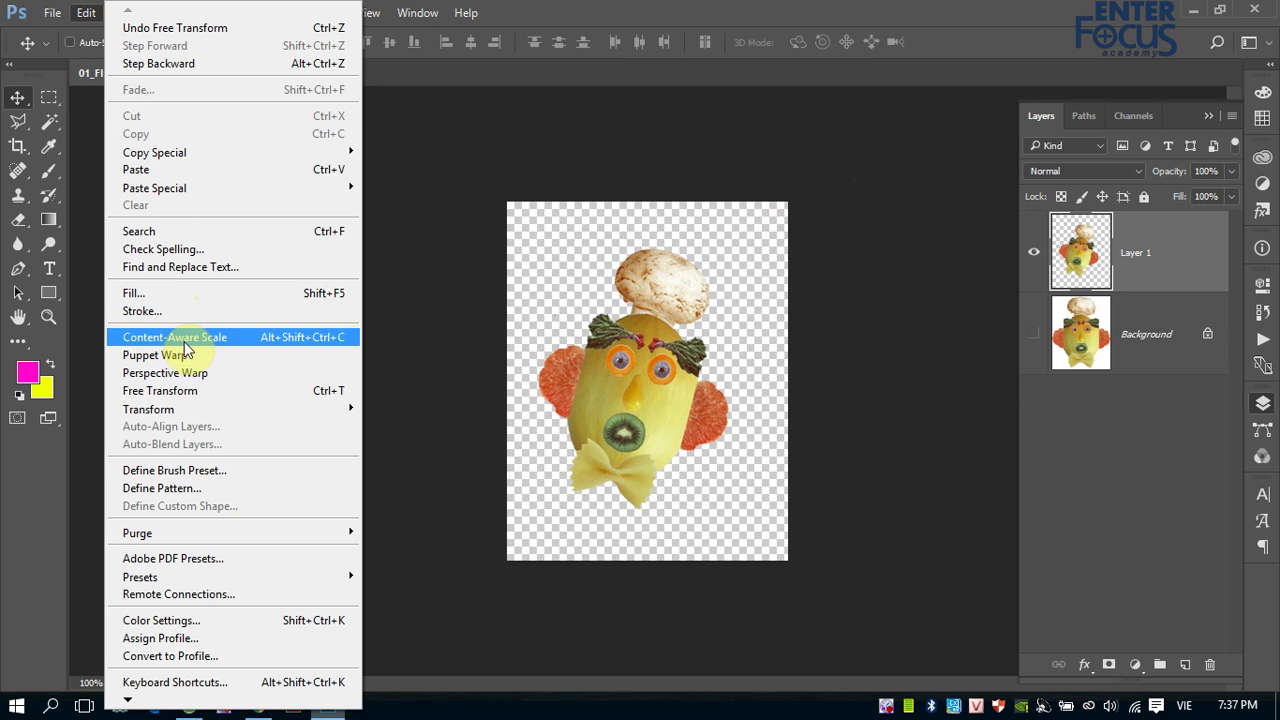
click(186, 409)
click(391, 454)
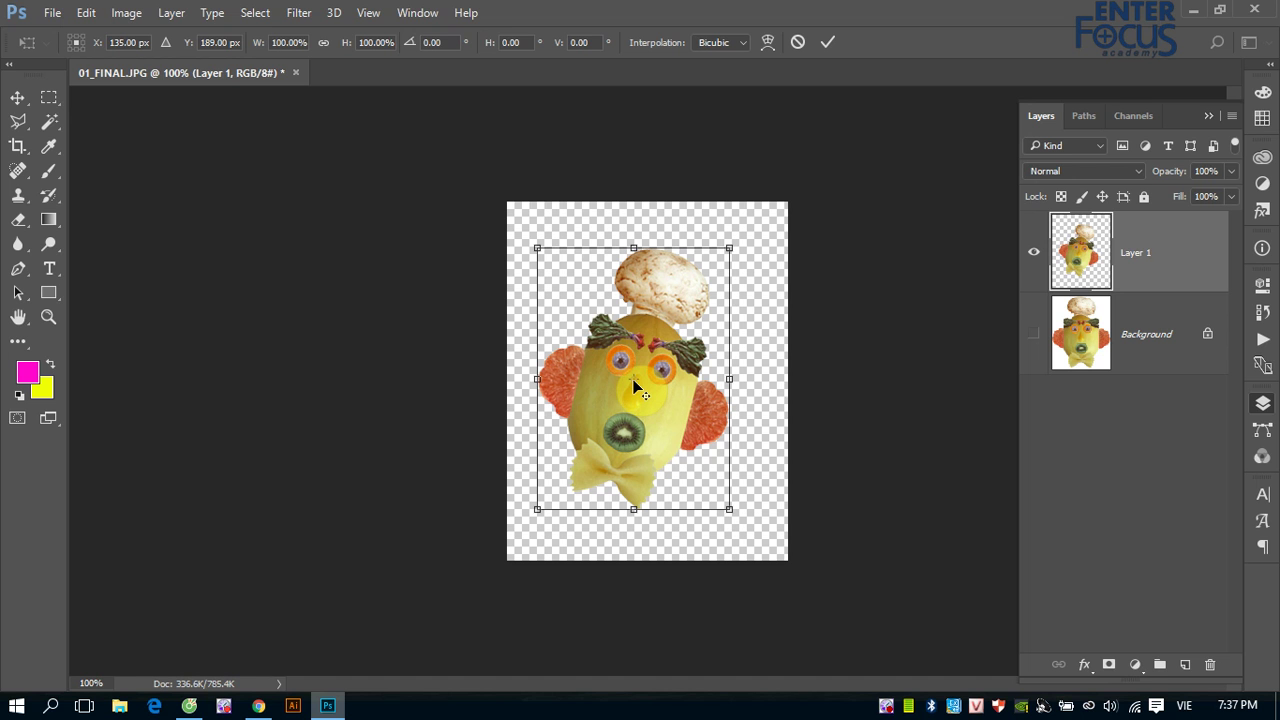
drag(633, 385, 661, 432)
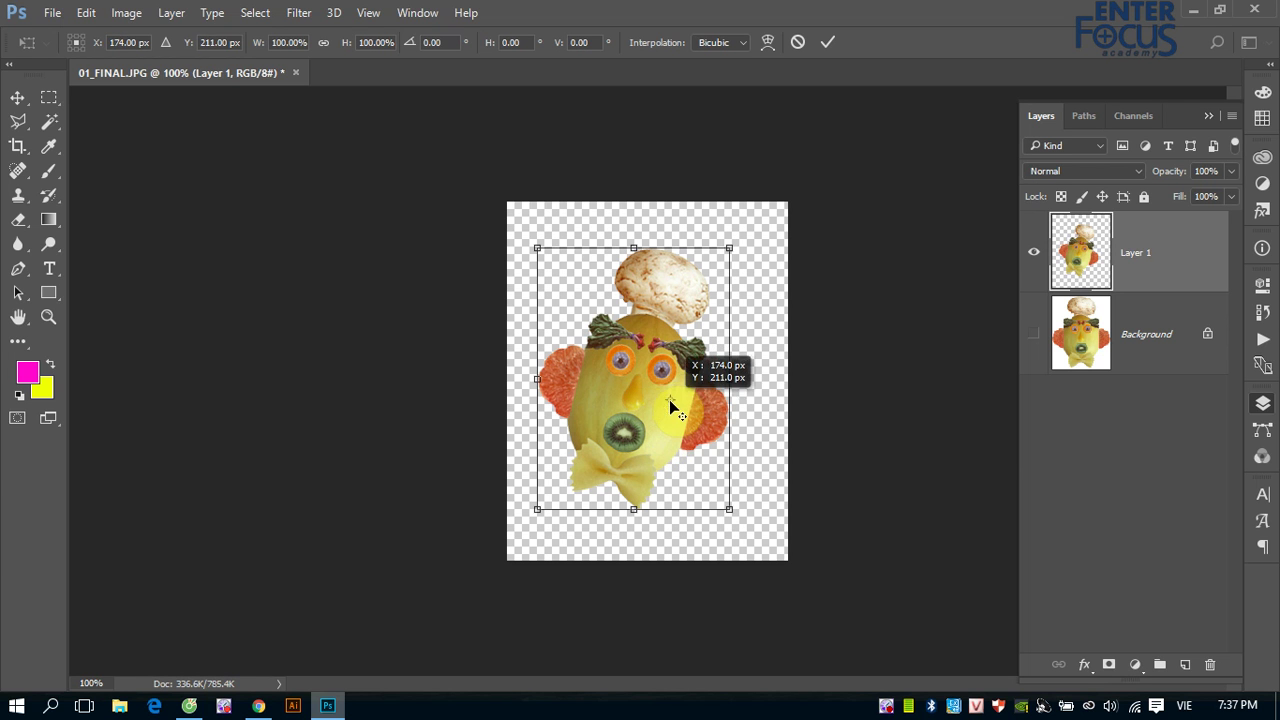
drag(661, 432, 663, 378)
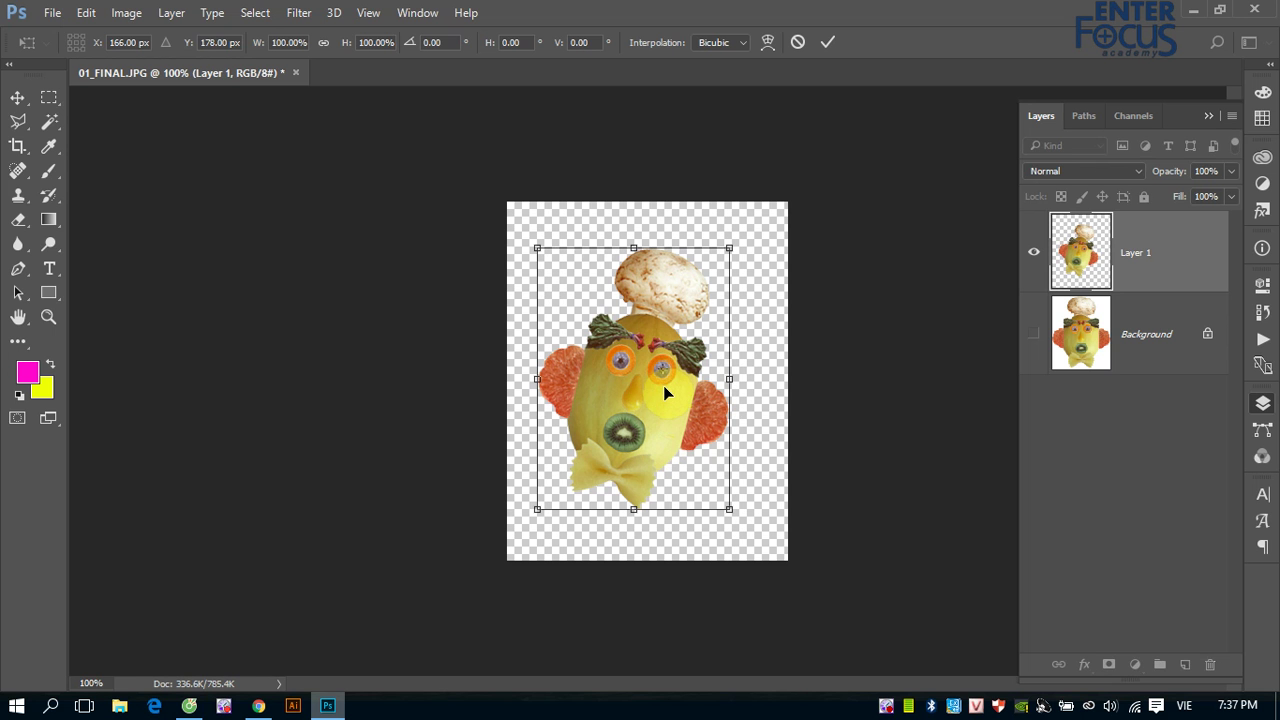
- Try rotating the face around different pivot points, then cancel the rotation with Esc
mouse_move(746, 446)
mouse_down()
mouse_move(635, 362)
mouse_move(713, 374)
mouse_move(710, 399)
mouse_up()
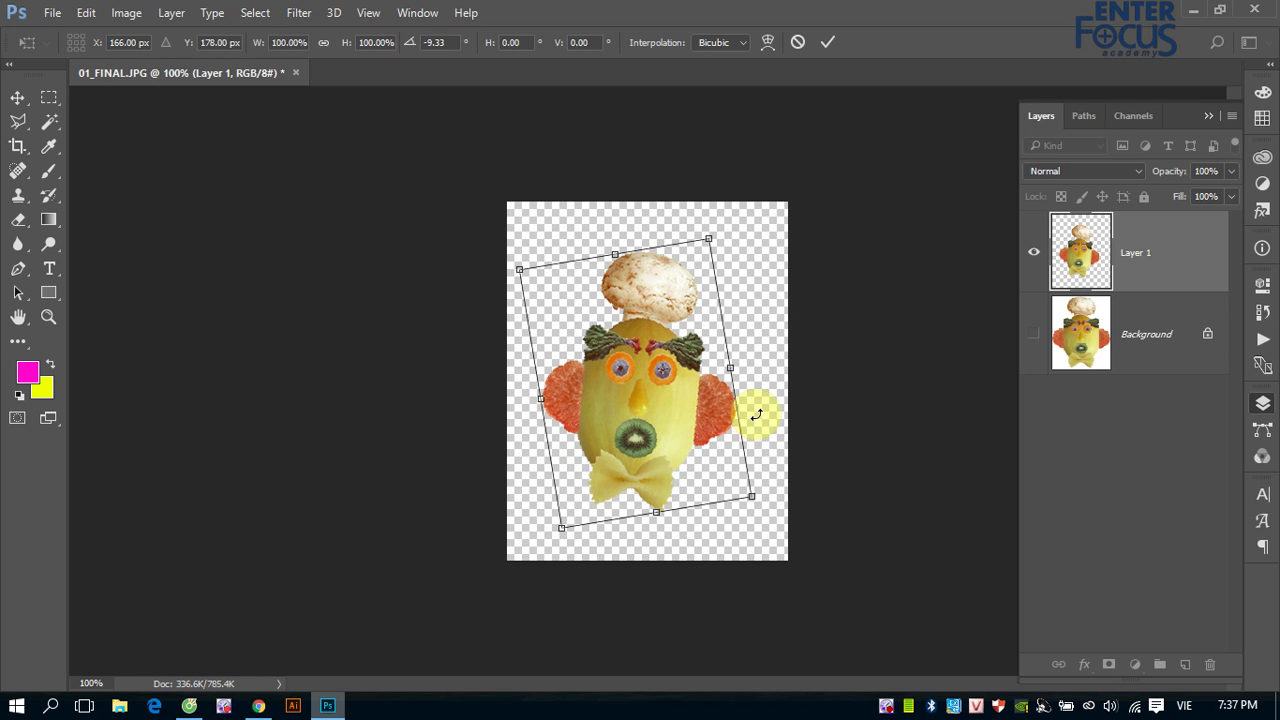
mouse_move(754, 409)
mouse_down()
mouse_move(631, 298)
mouse_move(700, 422)
mouse_move(609, 421)
mouse_up()
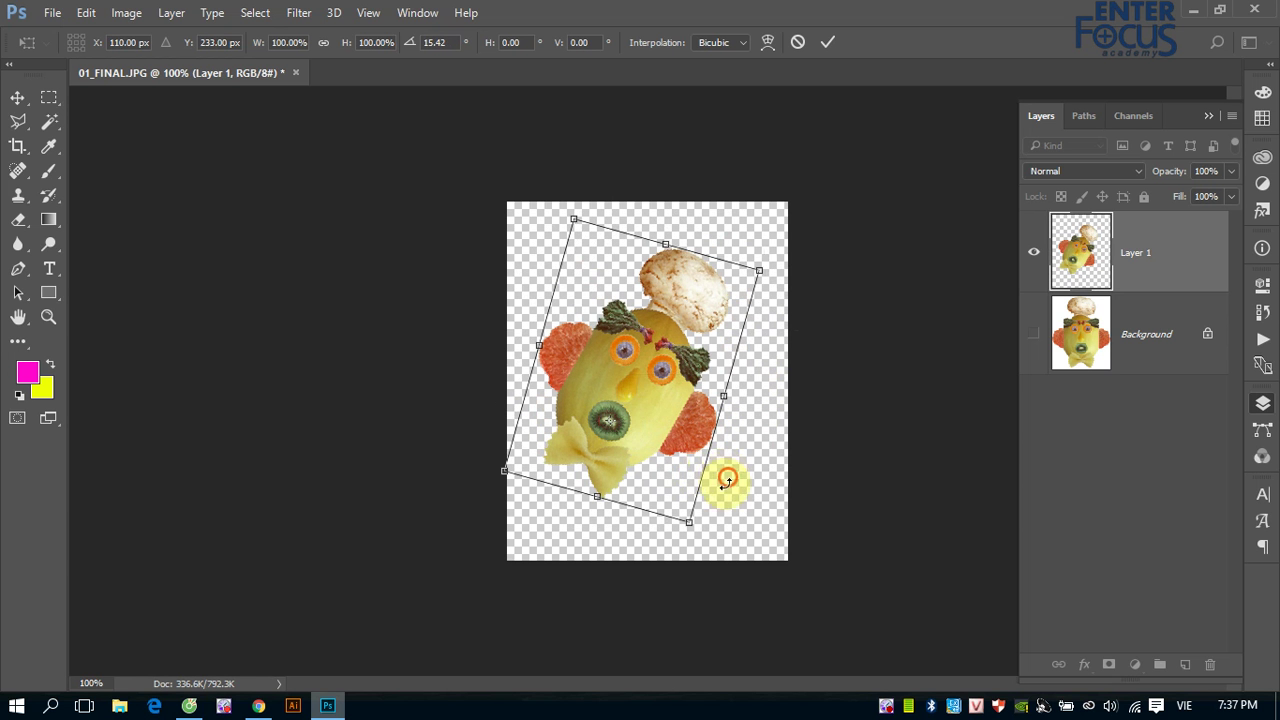
mouse_move(729, 477)
mouse_down()
mouse_move(695, 397)
mouse_move(693, 432)
mouse_up()
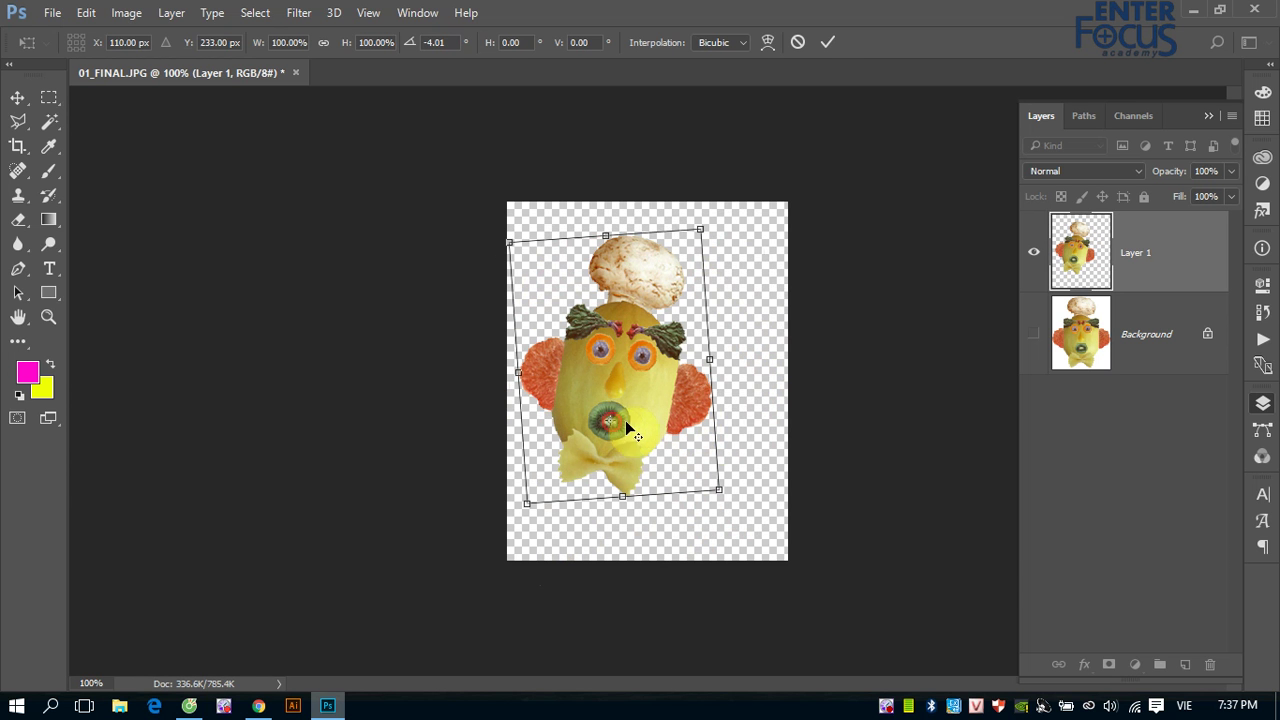
drag(612, 422, 760, 440)
mouse_move(688, 515)
mouse_down()
mouse_move(704, 481)
mouse_move(703, 499)
mouse_up()
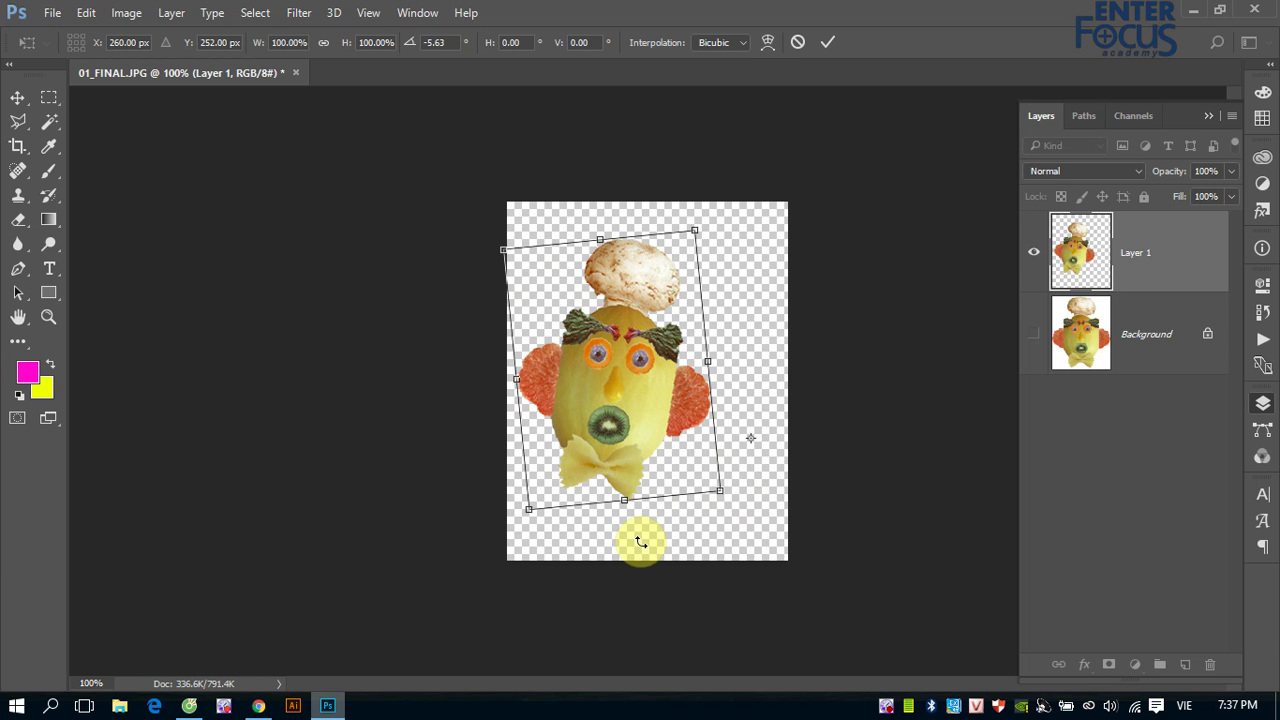
key(Escape)
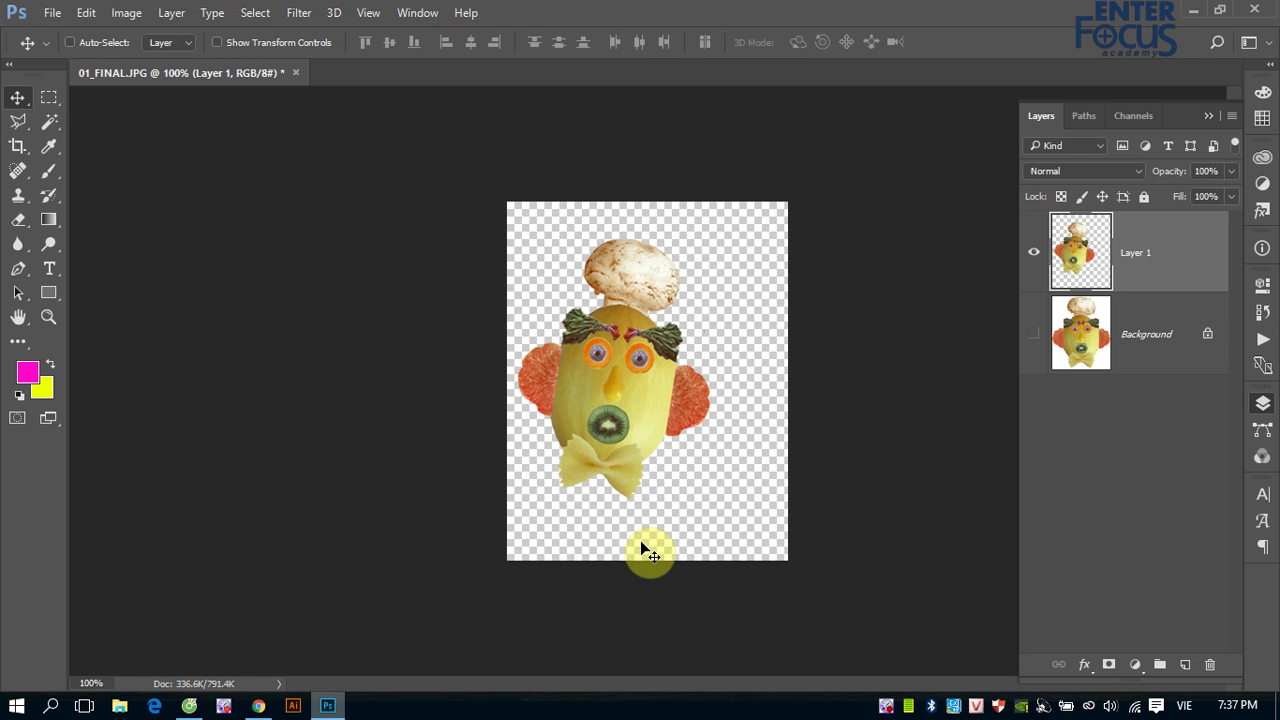
- Skew the fruit face into a slanted, leaning shape, apply it, and nudge it higher
click(86, 12)
mouse_move(148, 409)
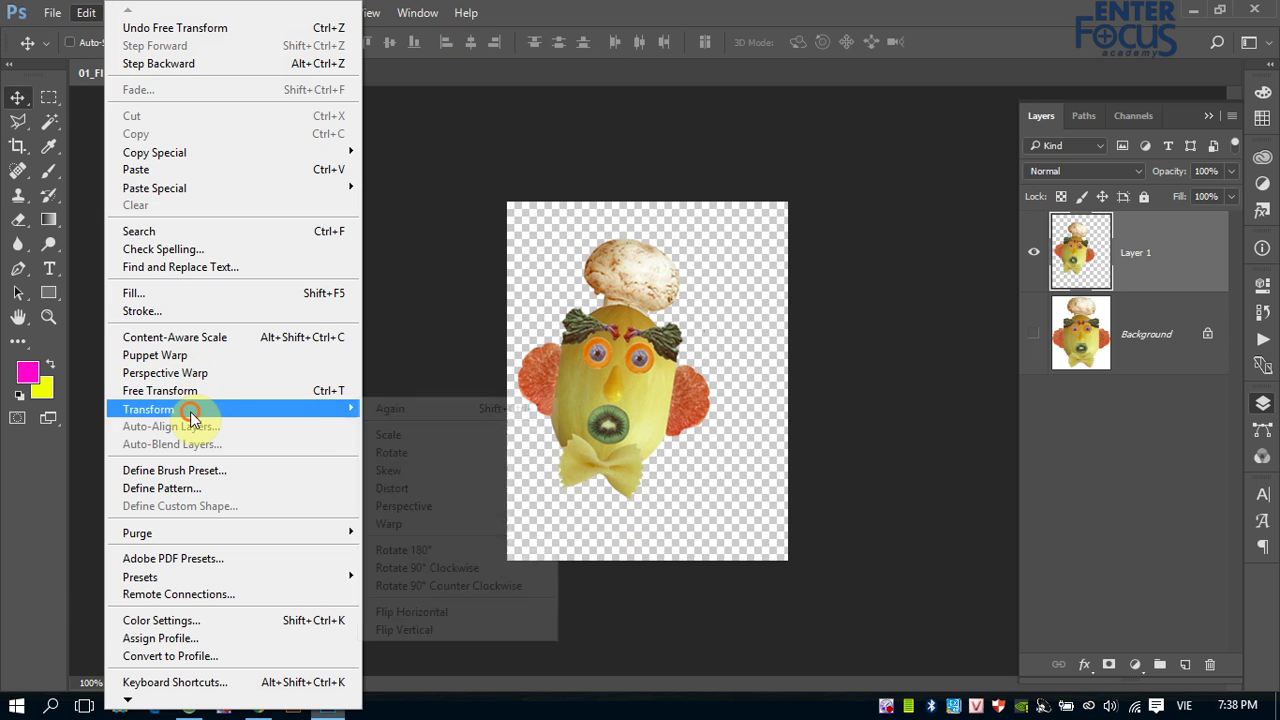
click(435, 473)
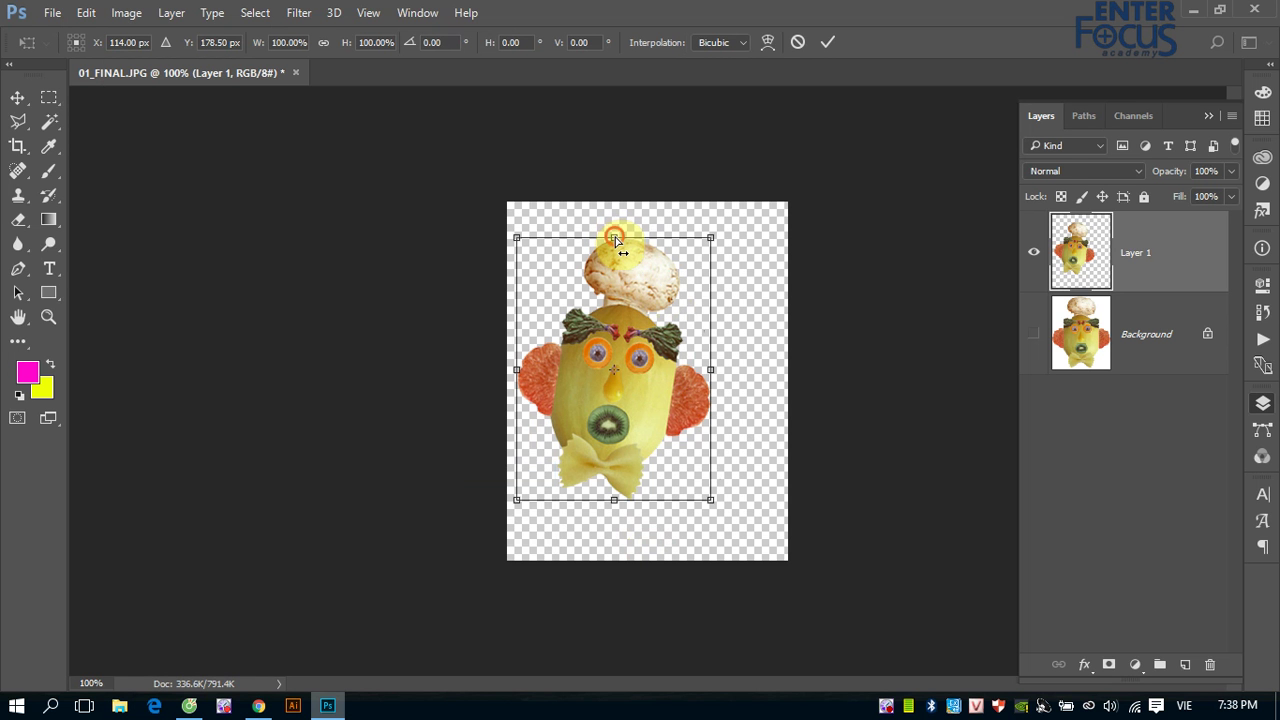
mouse_move(615, 237)
mouse_down()
mouse_move(424, 265)
mouse_move(514, 314)
mouse_move(683, 314)
mouse_up()
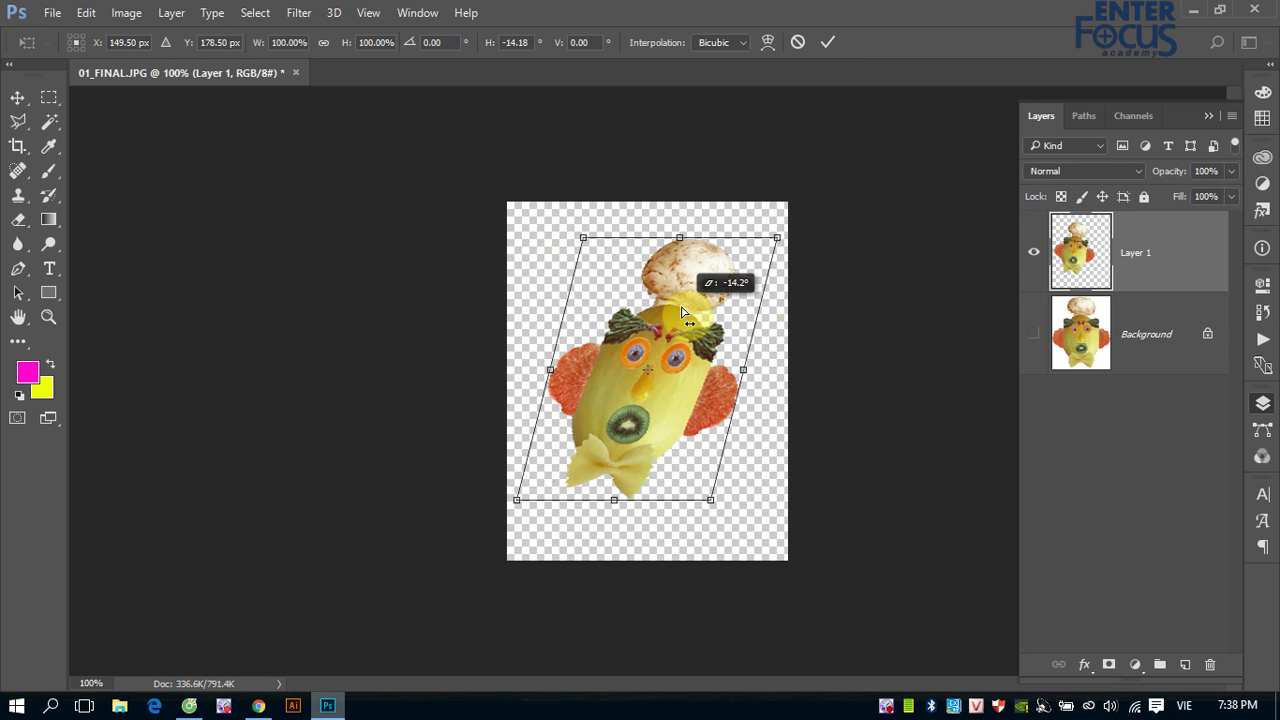
mouse_move(743, 370)
mouse_down()
mouse_move(773, 265)
mouse_move(719, 465)
mouse_up()
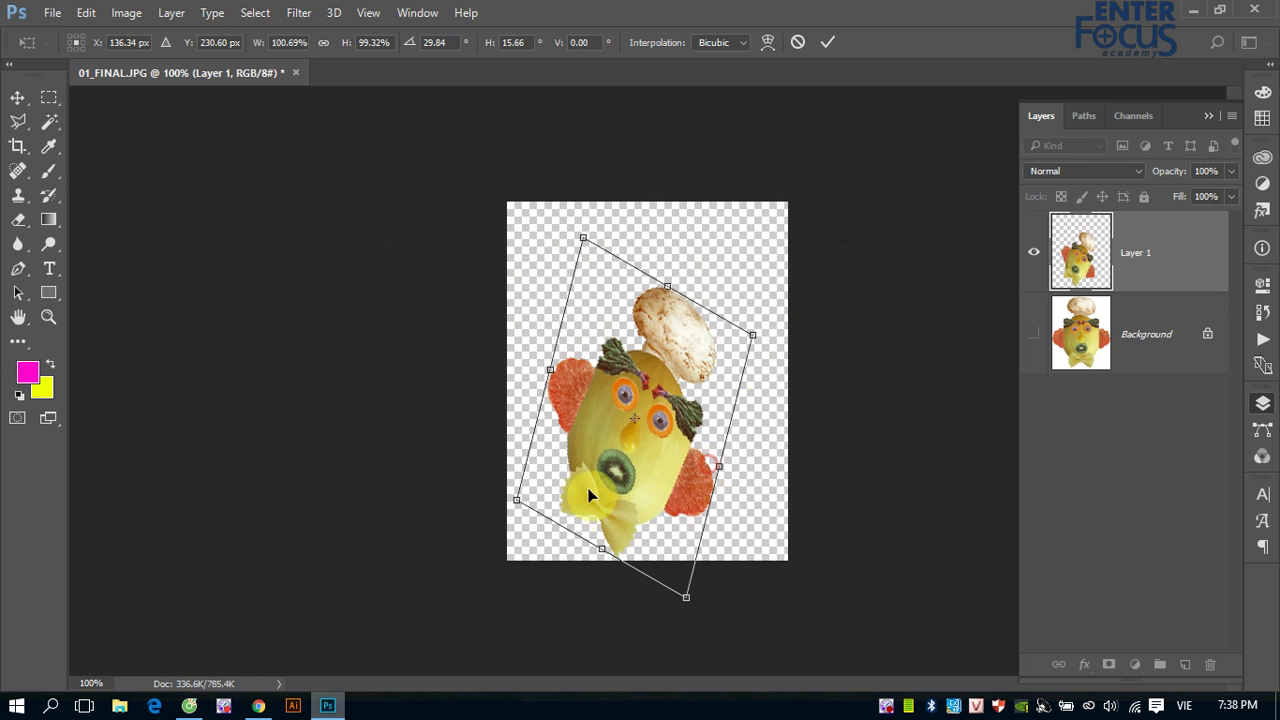
mouse_move(591, 552)
mouse_down()
mouse_move(445, 463)
mouse_move(640, 515)
mouse_up()
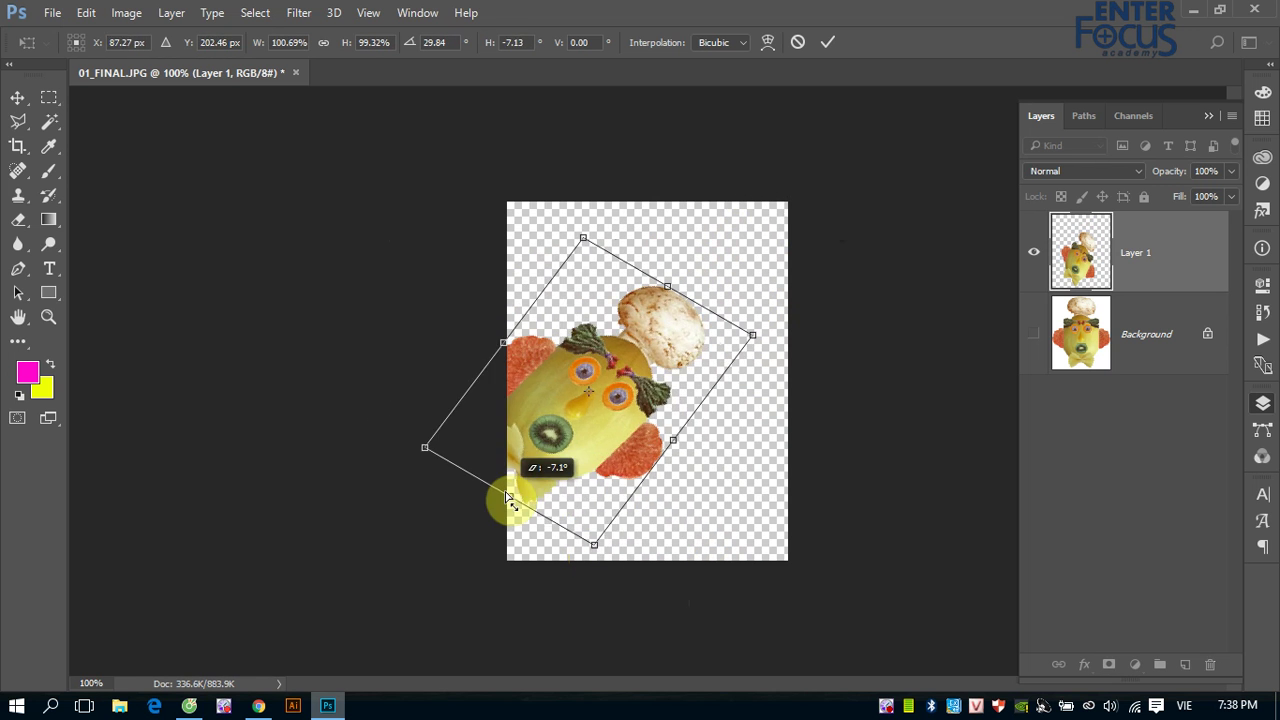
drag(640, 515, 730, 515)
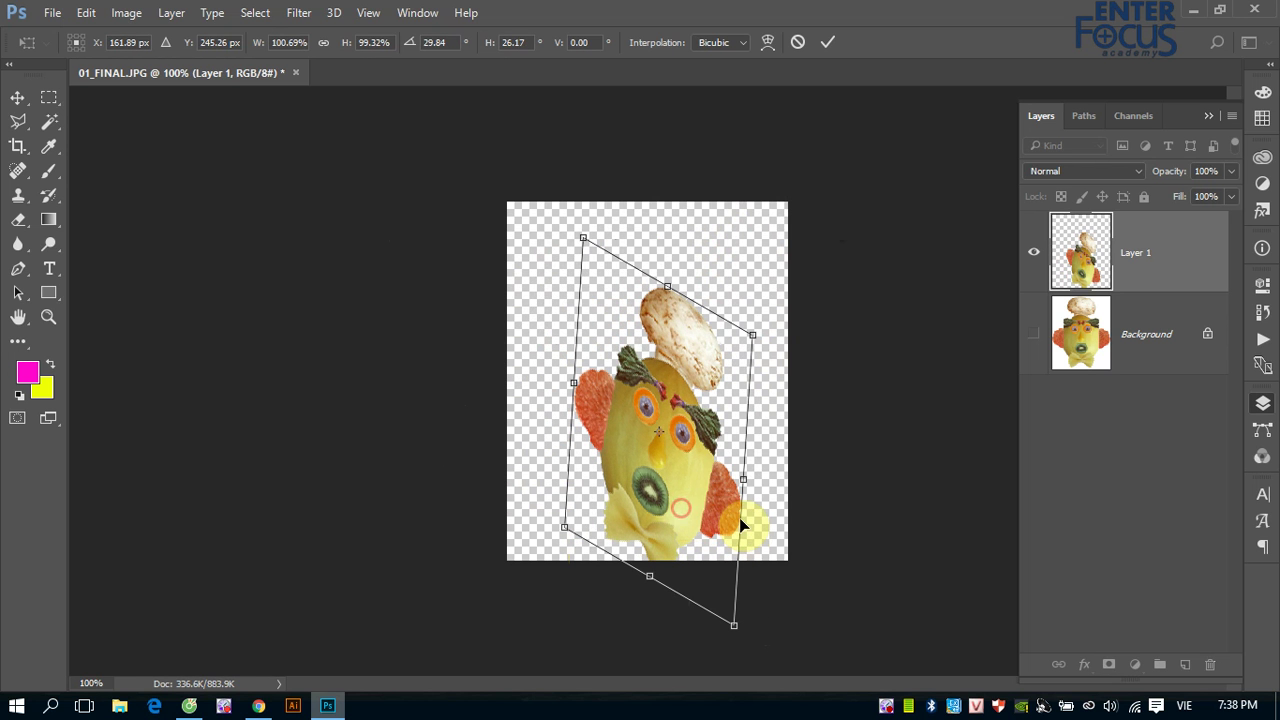
key(Return)
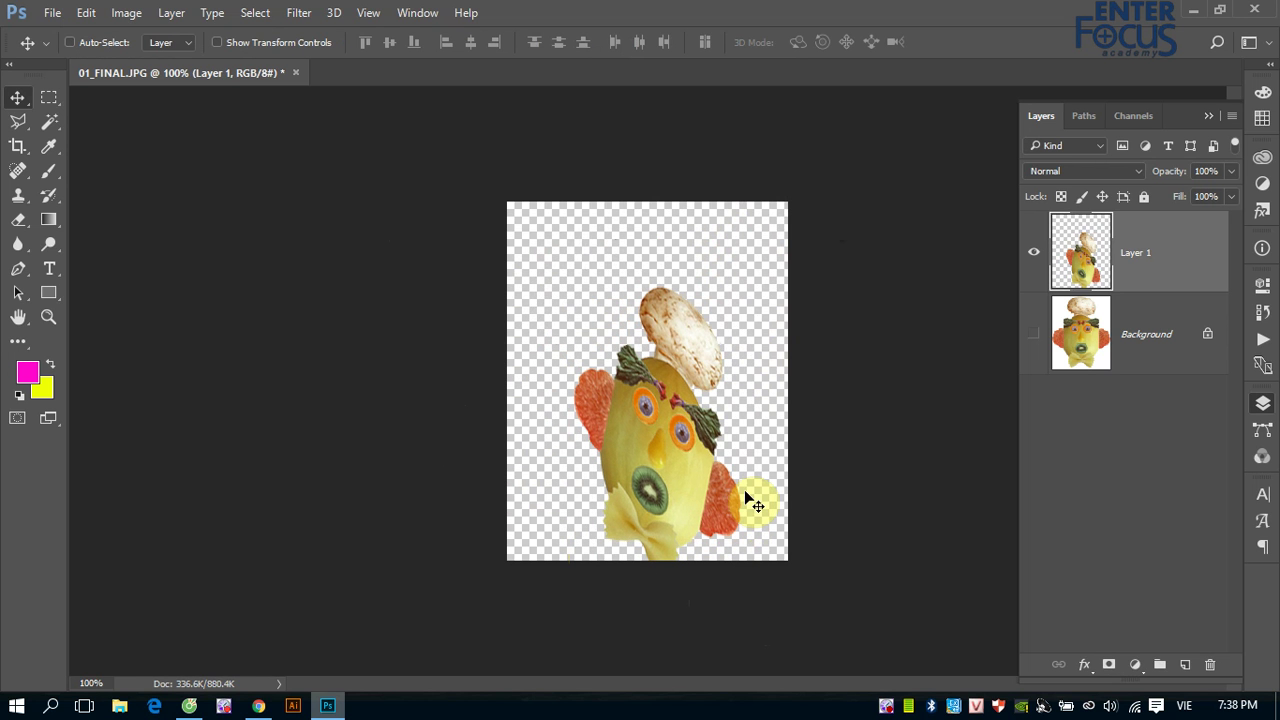
mouse_move(649, 440)
mouse_down()
mouse_move(646, 394)
mouse_move(610, 484)
mouse_up()
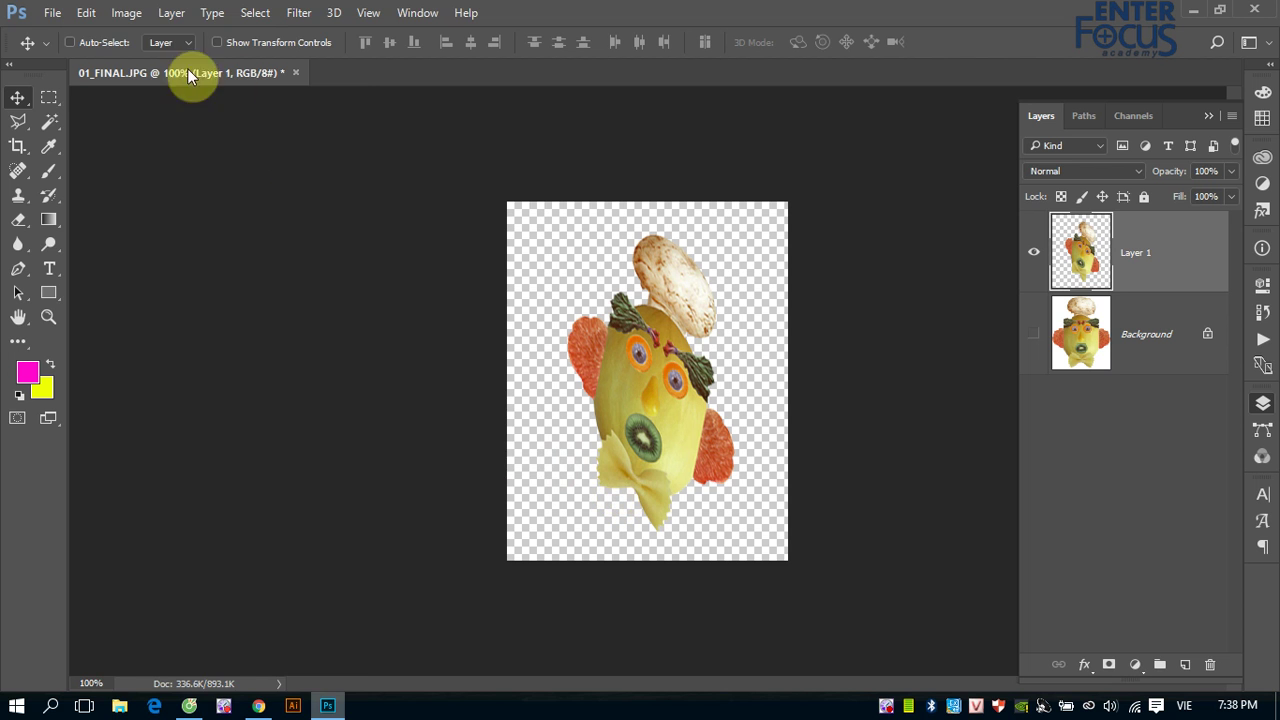
- Distort the fruit face by dragging its corners into a twisted hourglass shape and commit
click(87, 13)
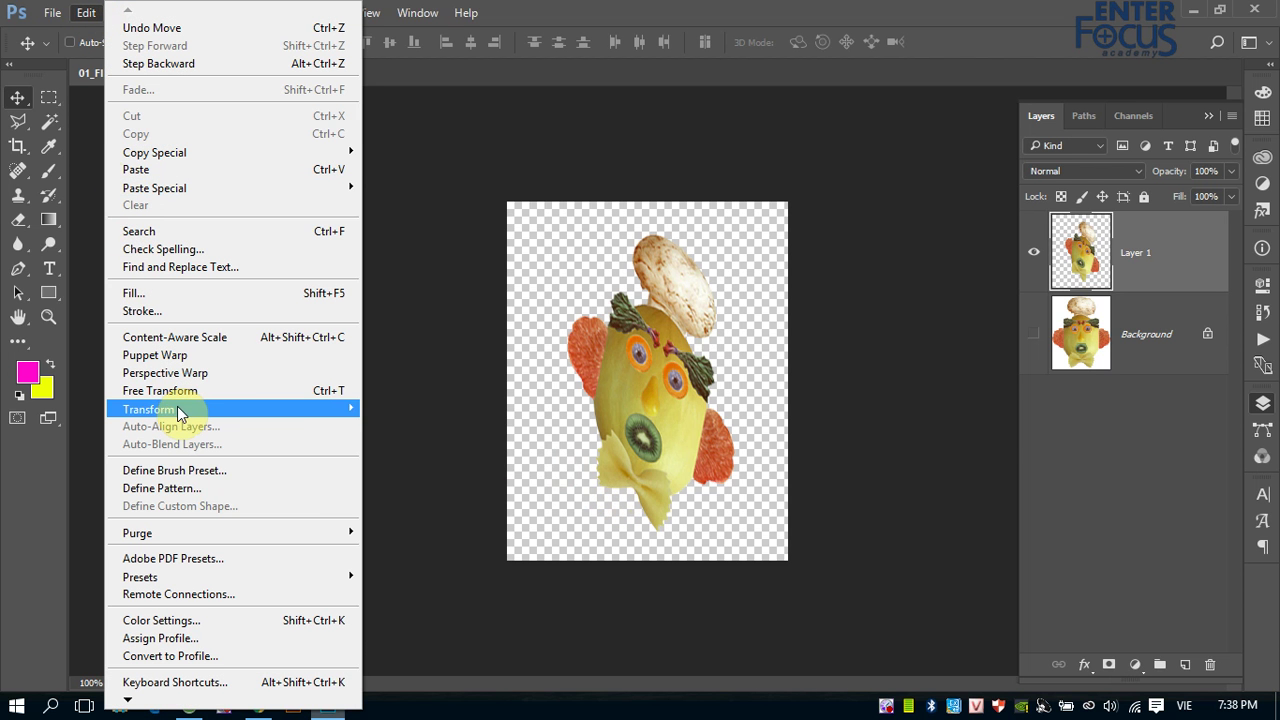
mouse_move(148, 409)
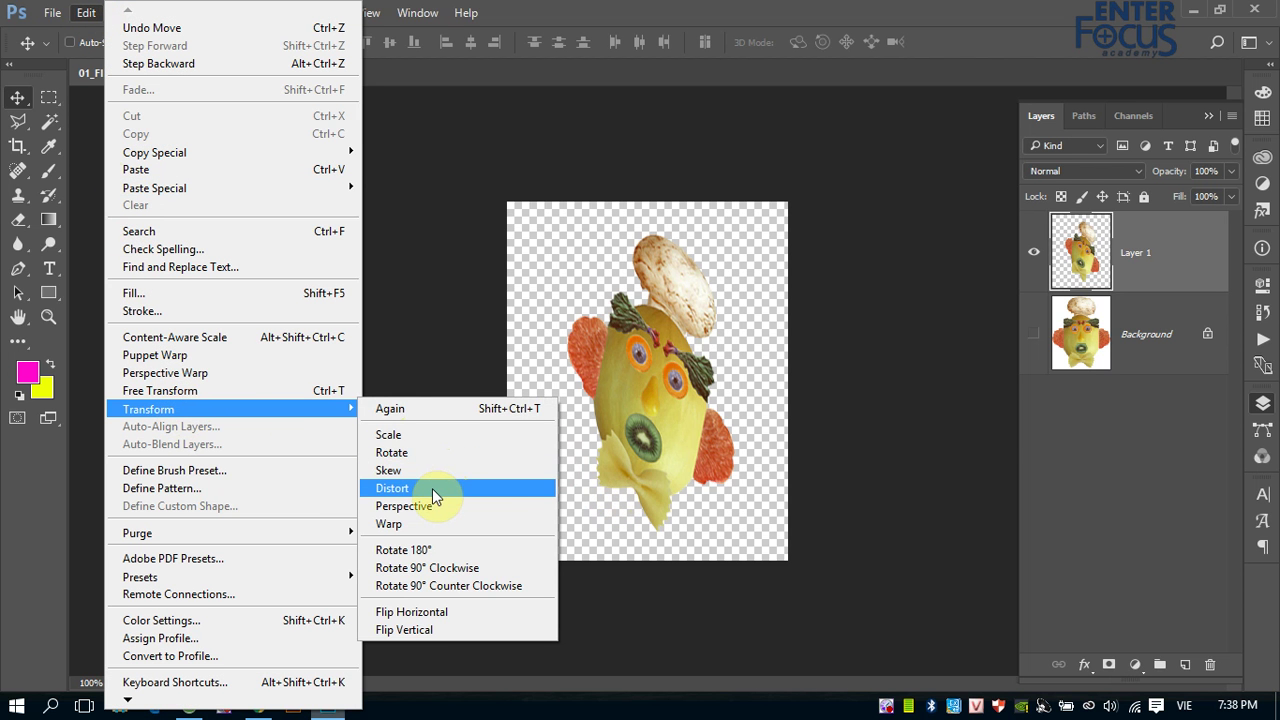
click(433, 490)
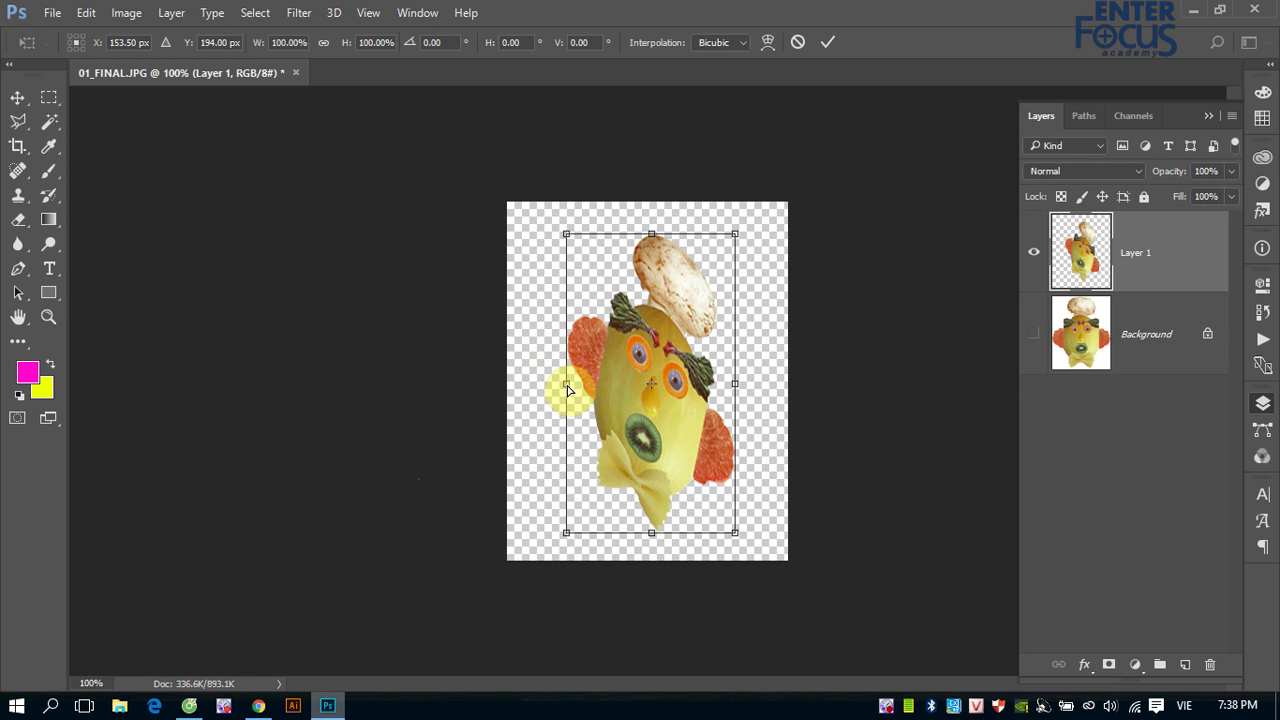
mouse_move(564, 386)
mouse_down()
mouse_move(491, 371)
mouse_move(575, 322)
mouse_move(750, 334)
mouse_move(572, 410)
mouse_move(571, 466)
mouse_move(609, 283)
mouse_move(607, 493)
mouse_move(609, 314)
mouse_move(626, 420)
mouse_move(584, 378)
mouse_up()
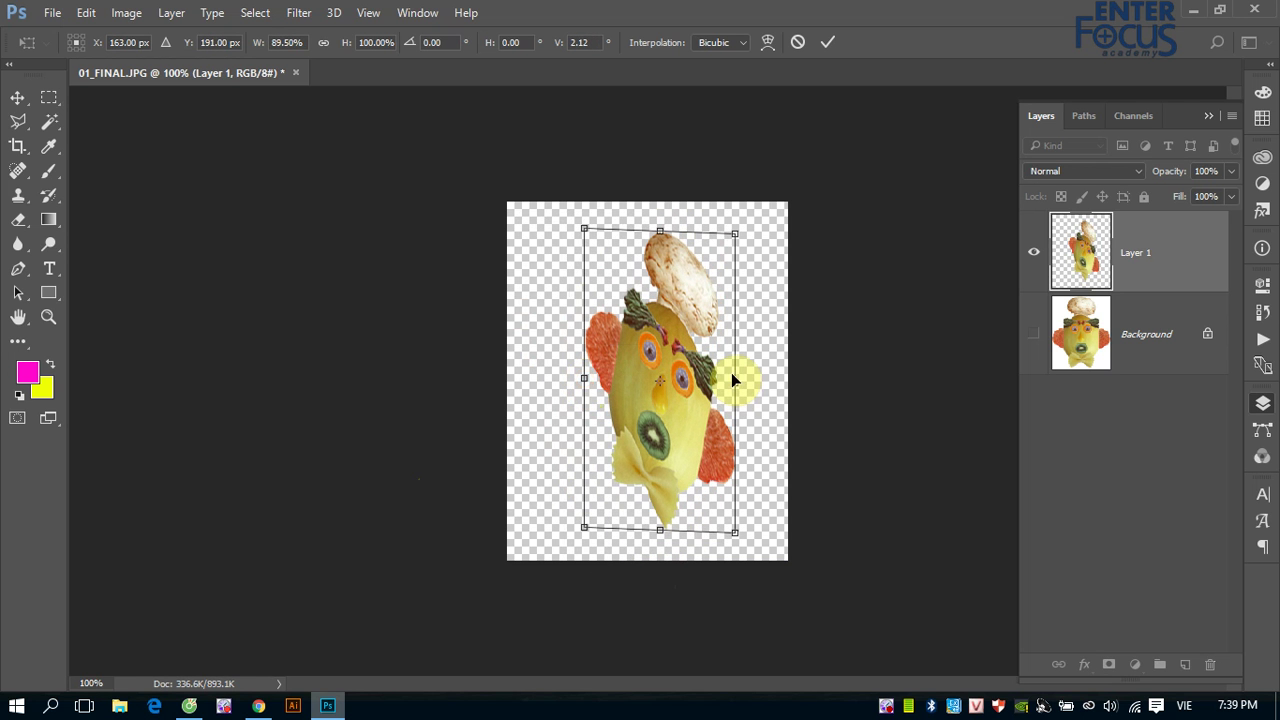
mouse_move(735, 388)
mouse_down()
mouse_move(728, 374)
mouse_move(808, 386)
mouse_move(737, 380)
mouse_move(727, 391)
mouse_move(766, 383)
mouse_move(698, 380)
mouse_move(785, 378)
mouse_move(706, 379)
mouse_up()
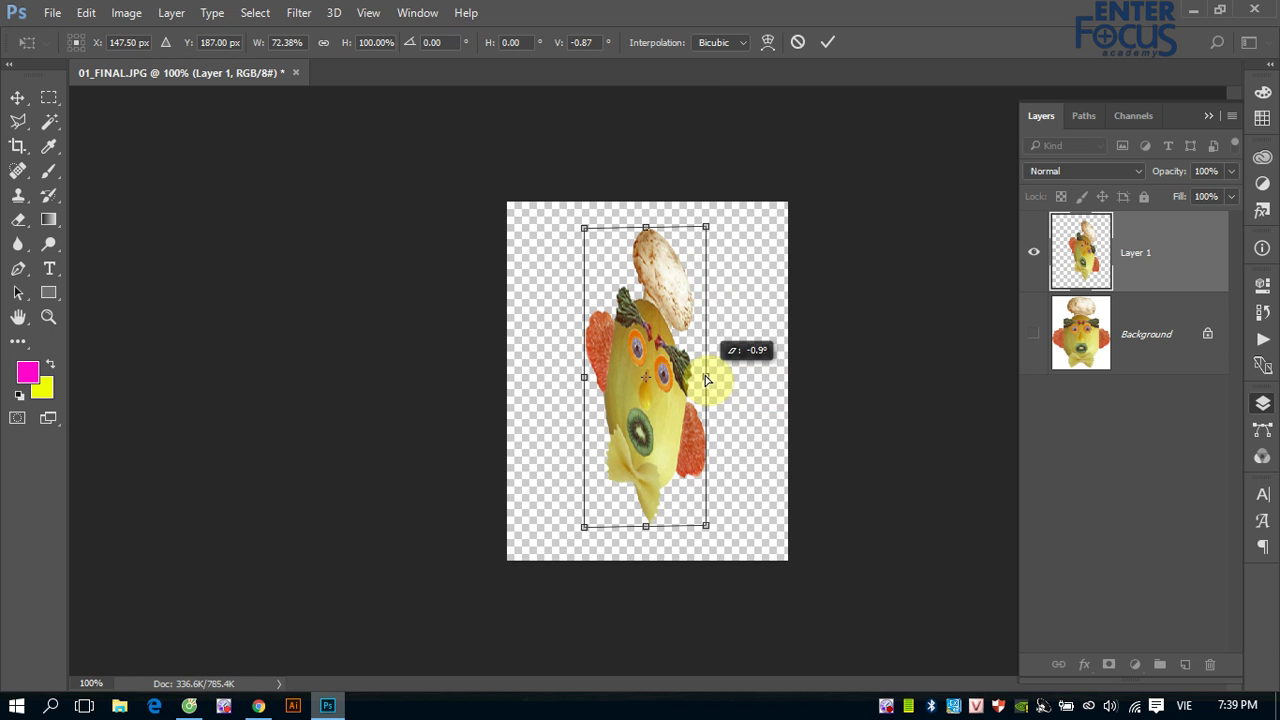
mouse_move(705, 379)
mouse_down()
mouse_move(728, 314)
mouse_move(723, 229)
mouse_move(720, 271)
mouse_move(673, 313)
mouse_move(580, 306)
mouse_move(477, 320)
mouse_move(755, 336)
mouse_move(738, 300)
mouse_move(645, 370)
mouse_move(675, 455)
mouse_move(686, 346)
mouse_move(754, 357)
mouse_move(714, 373)
mouse_up()
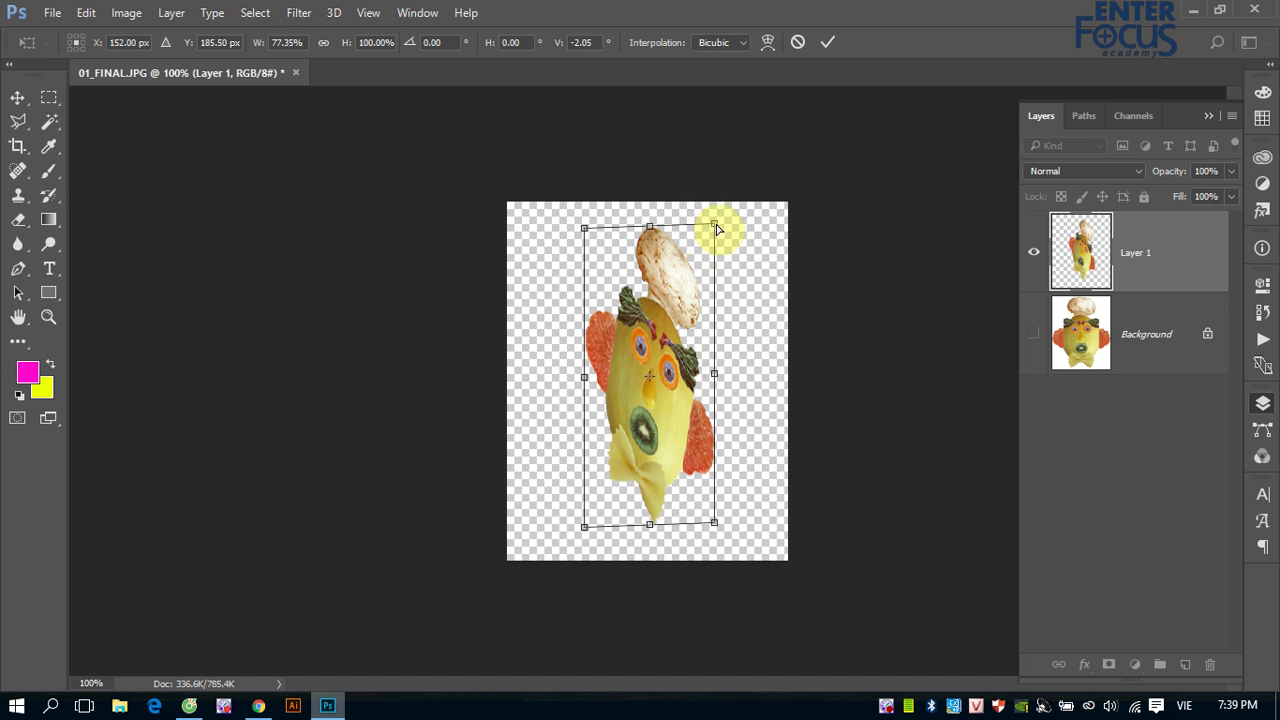
mouse_move(716, 228)
mouse_down()
mouse_move(742, 462)
mouse_move(734, 363)
mouse_move(690, 305)
mouse_move(600, 235)
mouse_move(687, 346)
mouse_move(743, 323)
mouse_move(543, 357)
mouse_move(518, 341)
mouse_up()
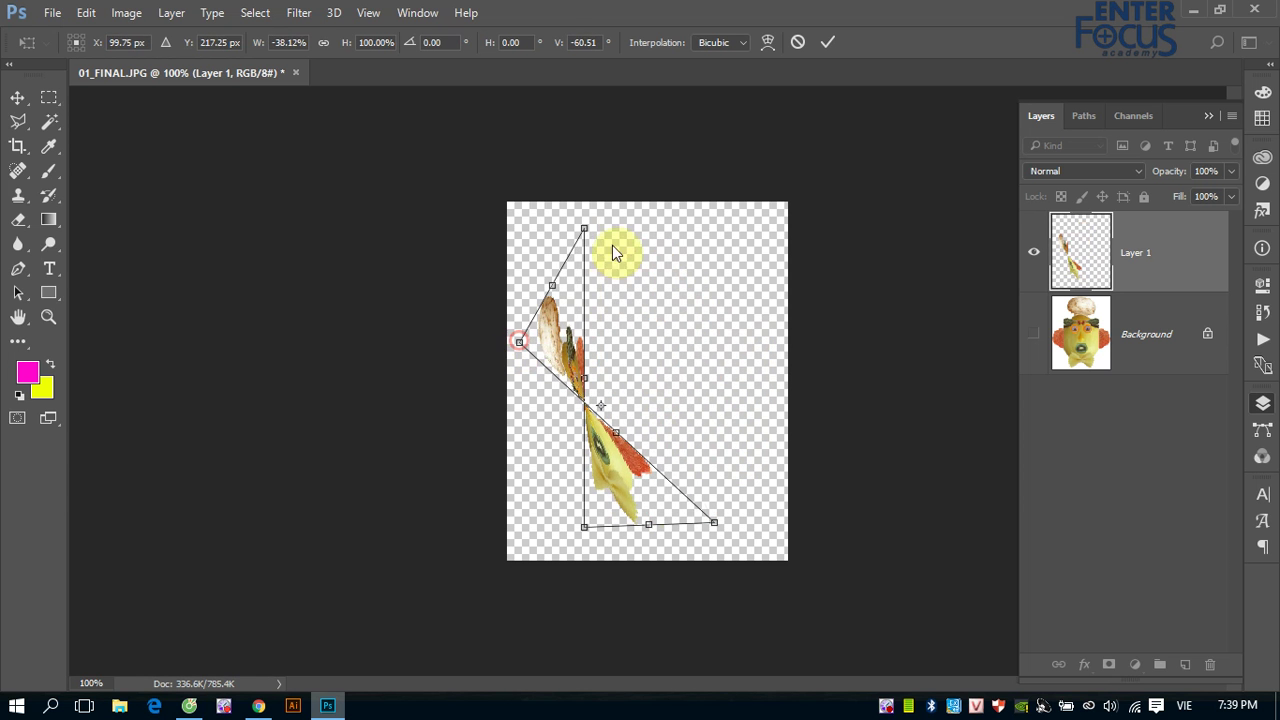
drag(585, 230, 749, 264)
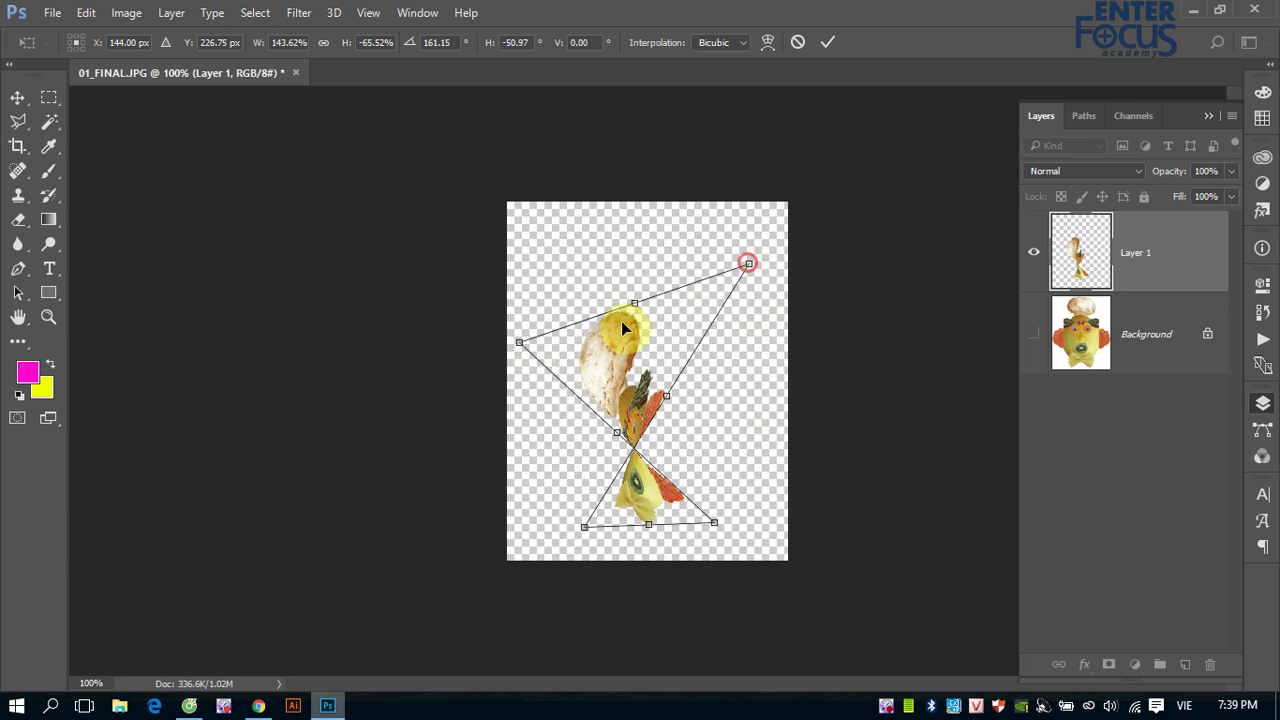
drag(519, 346, 537, 244)
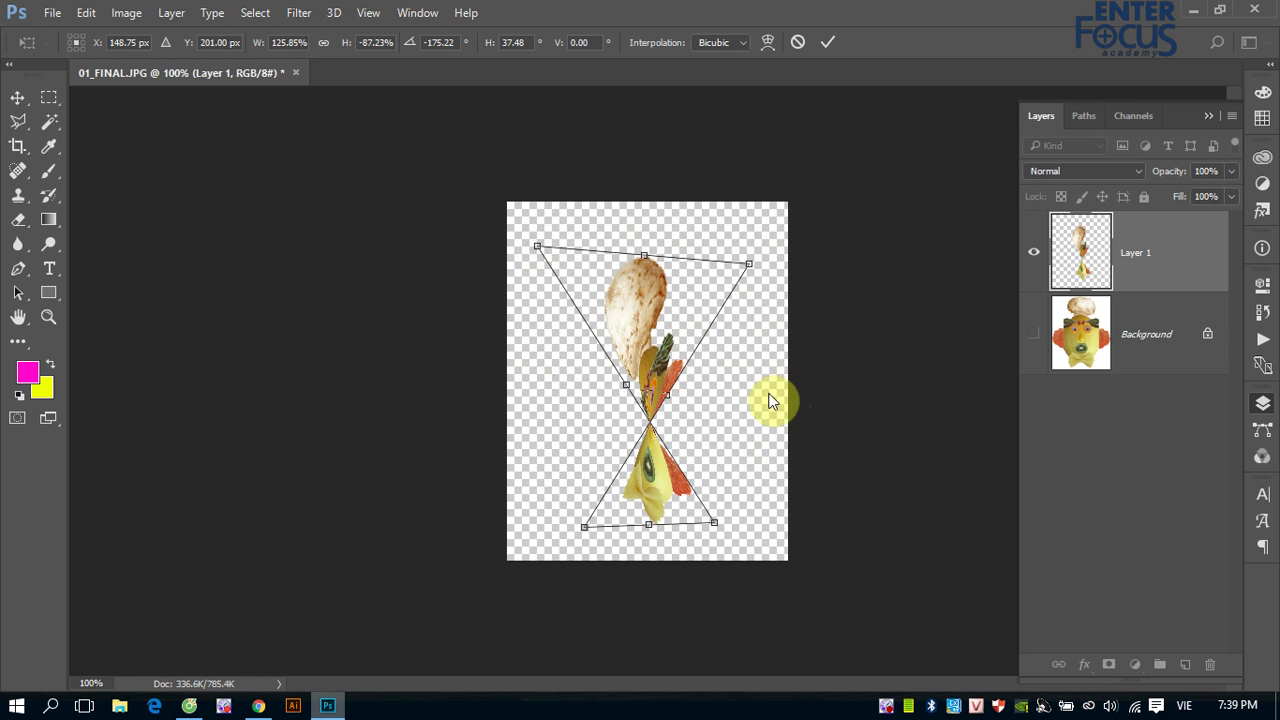
double_click(634, 311)
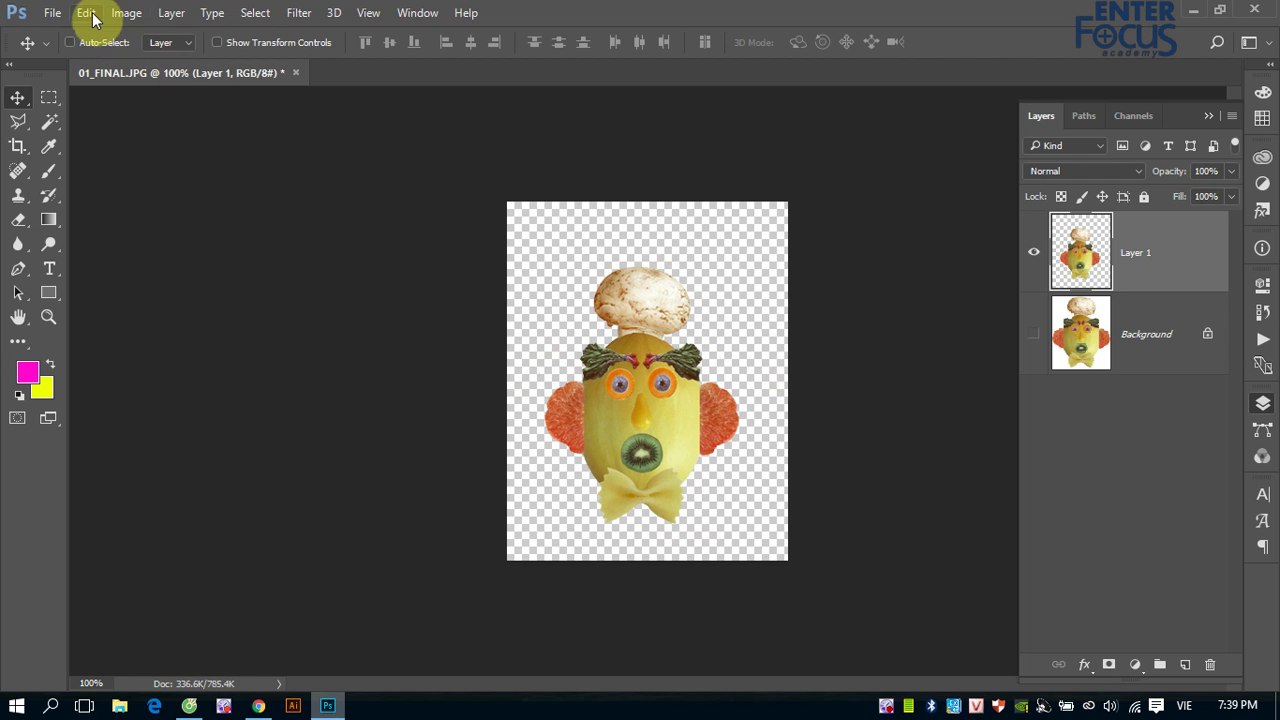
- Apply a perspective distortion so the fruit face narrows toward its right side
click(92, 14)
mouse_move(148, 409)
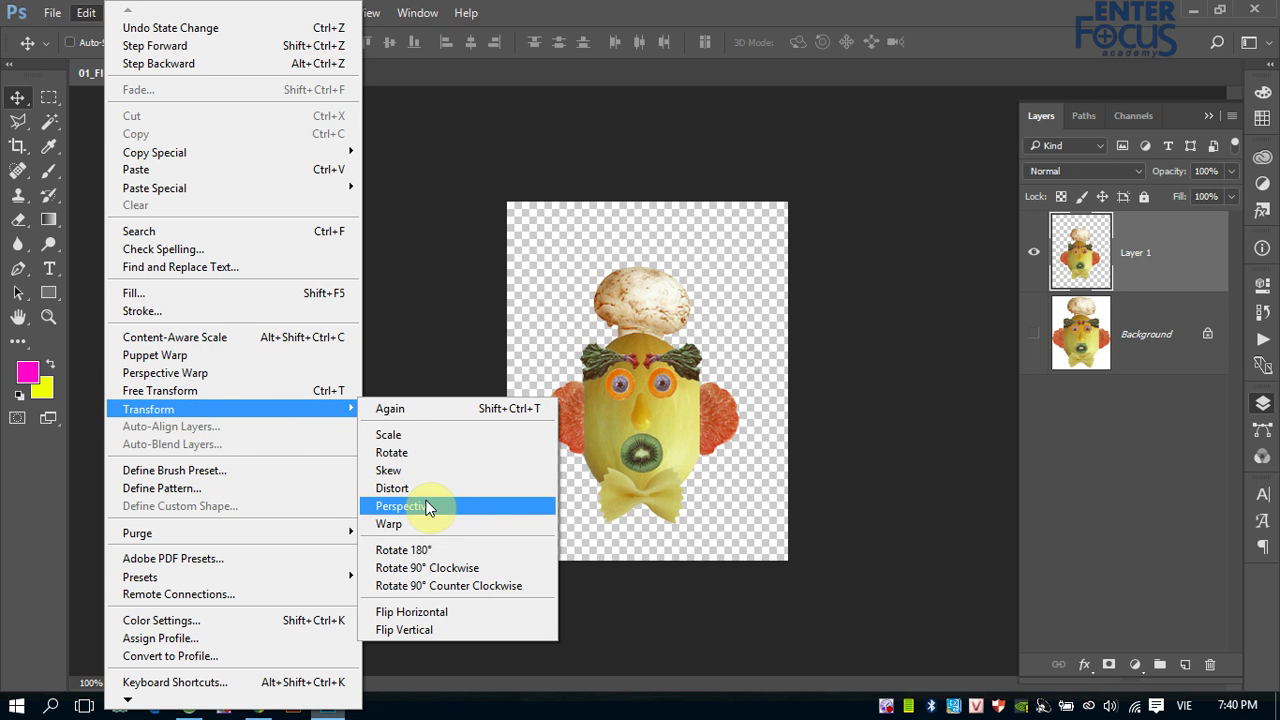
click(428, 507)
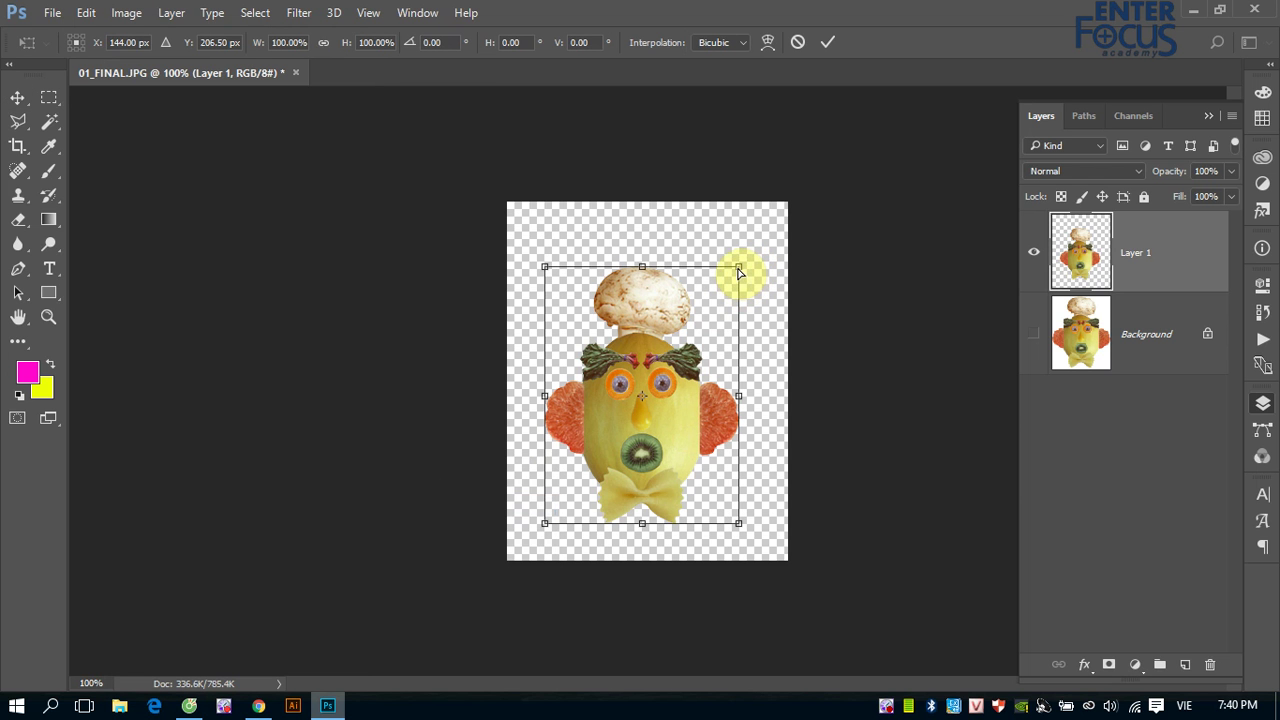
drag(738, 269, 741, 208)
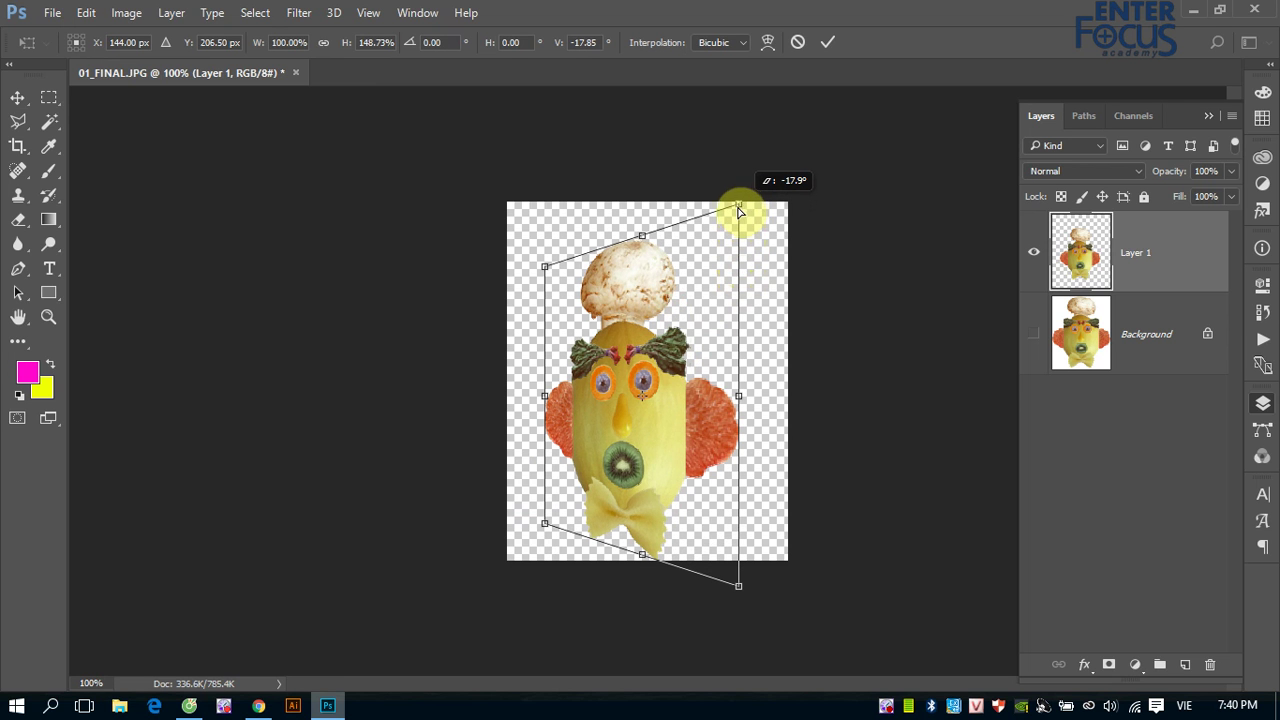
mouse_move(740, 208)
mouse_down()
mouse_move(726, 358)
mouse_move(730, 217)
mouse_move(729, 258)
mouse_move(663, 260)
mouse_move(825, 299)
mouse_move(680, 291)
mouse_move(796, 308)
mouse_move(789, 321)
mouse_up()
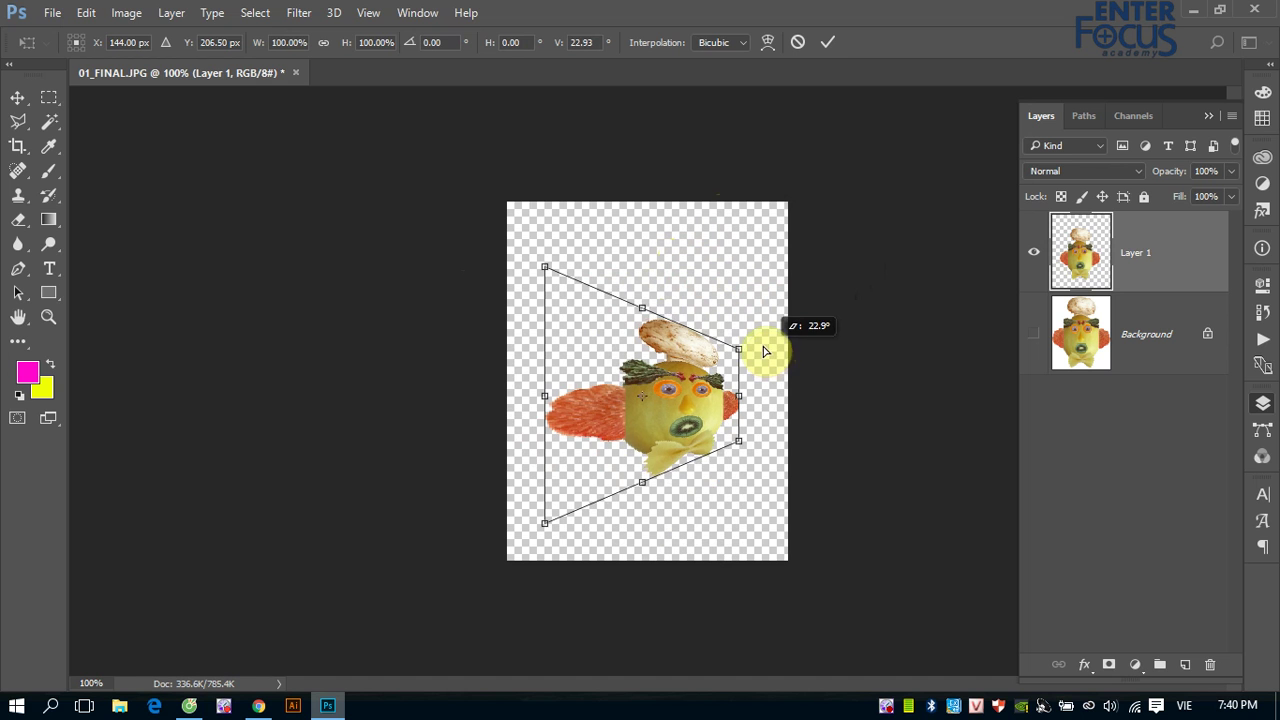
drag(766, 356, 762, 343)
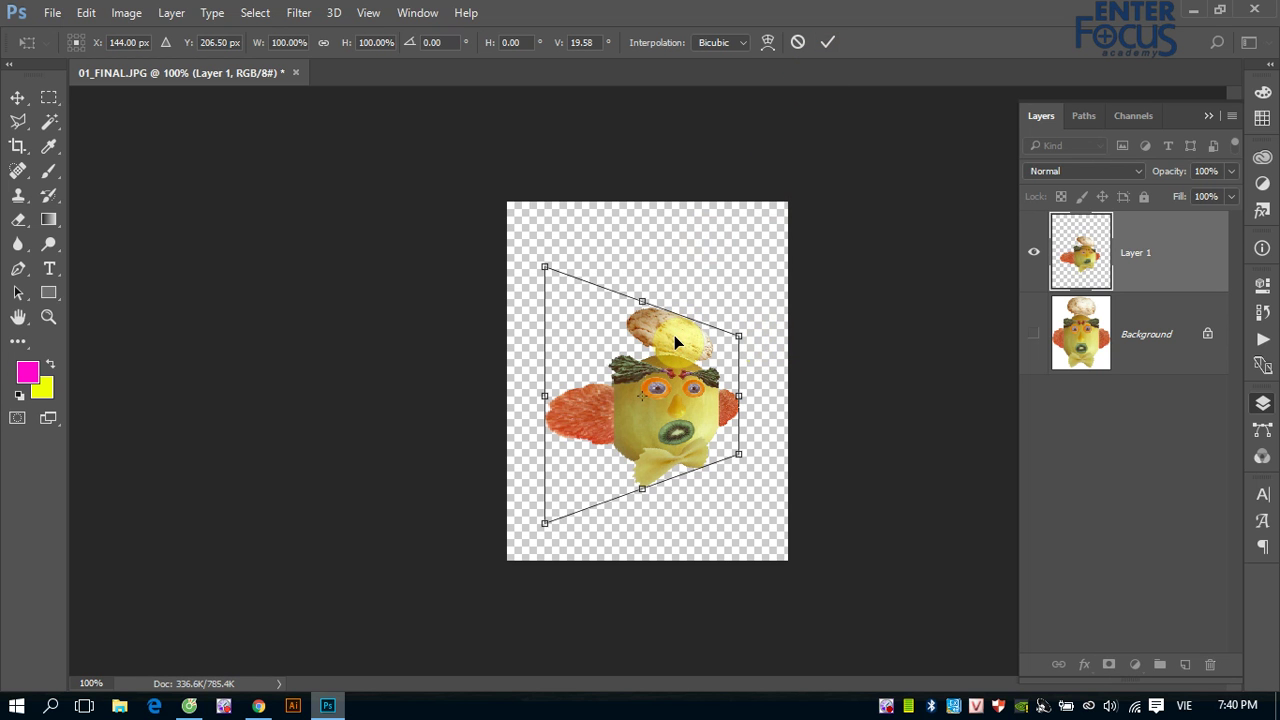
key(Return)
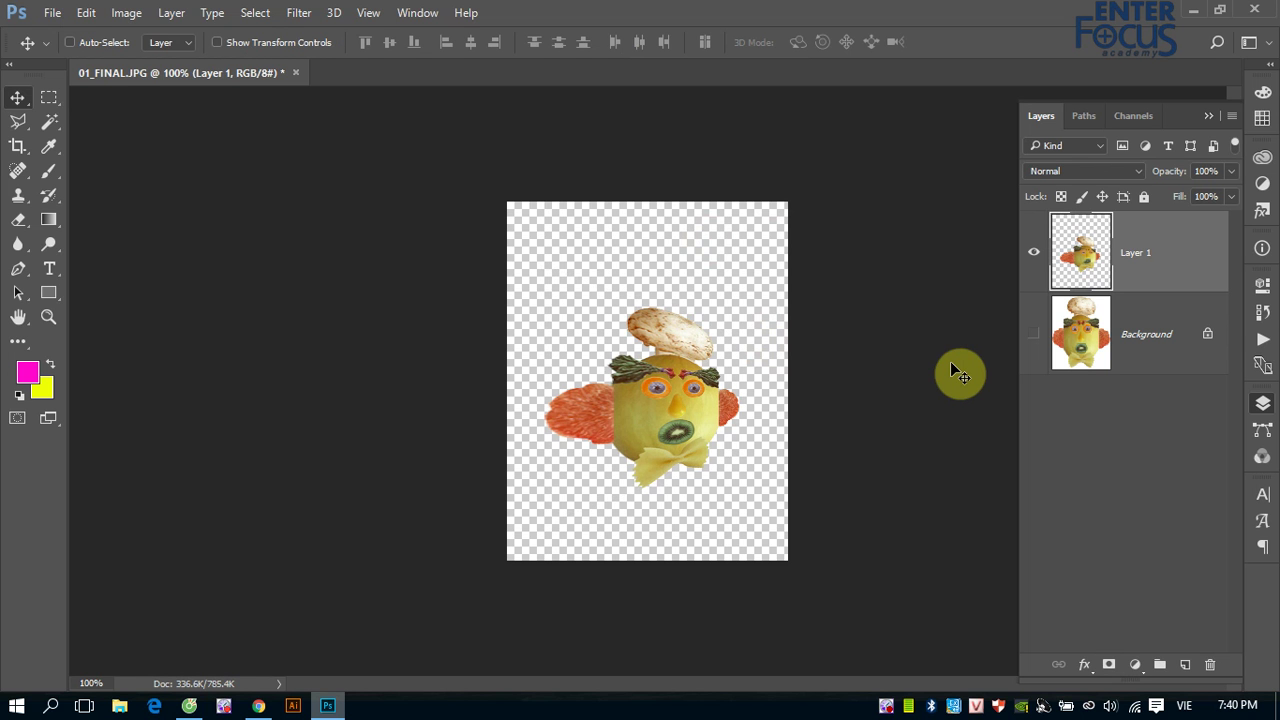
- Warp the face: tilt the mushroom hat up-left, squeeze the sides, stretch the body downward
click(86, 12)
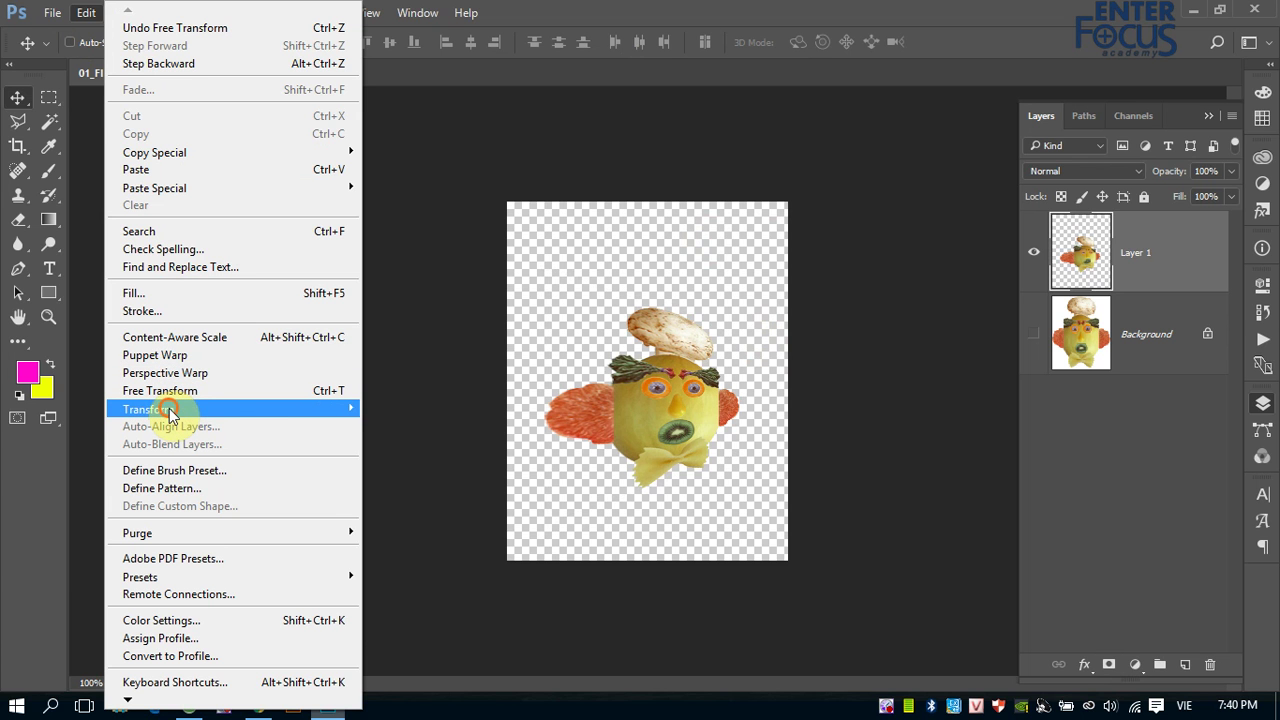
mouse_move(148, 409)
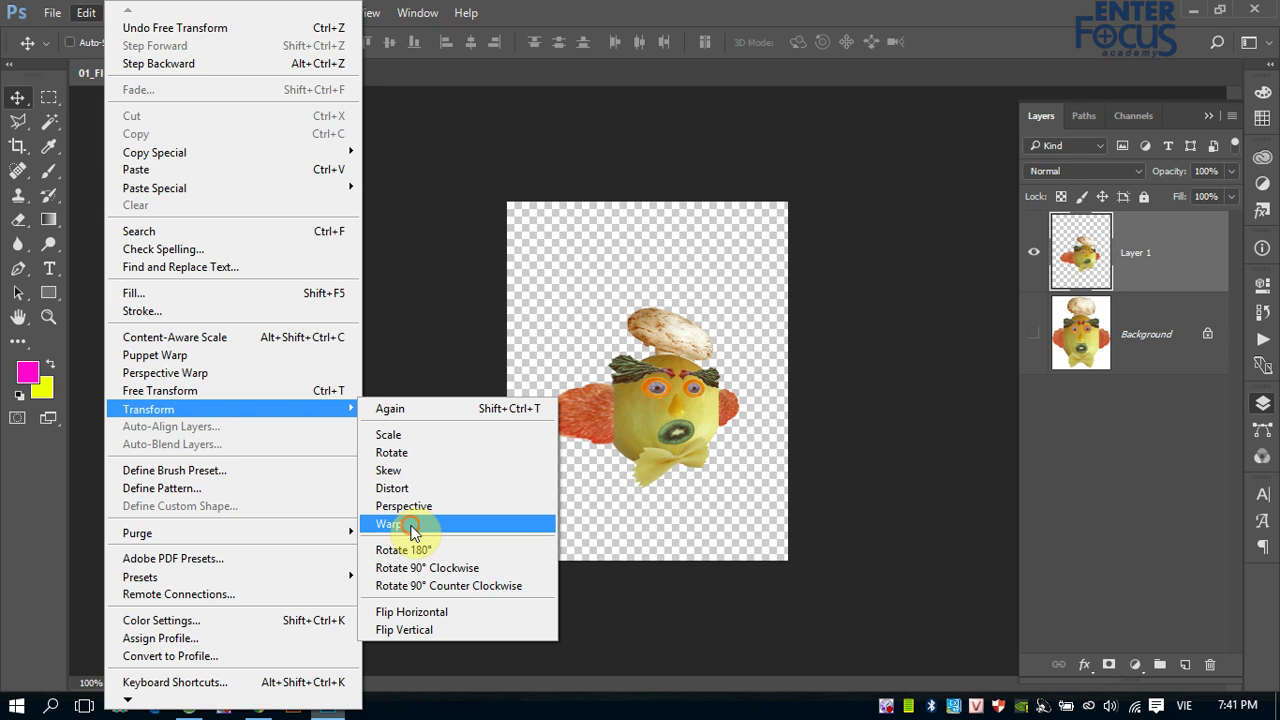
click(411, 524)
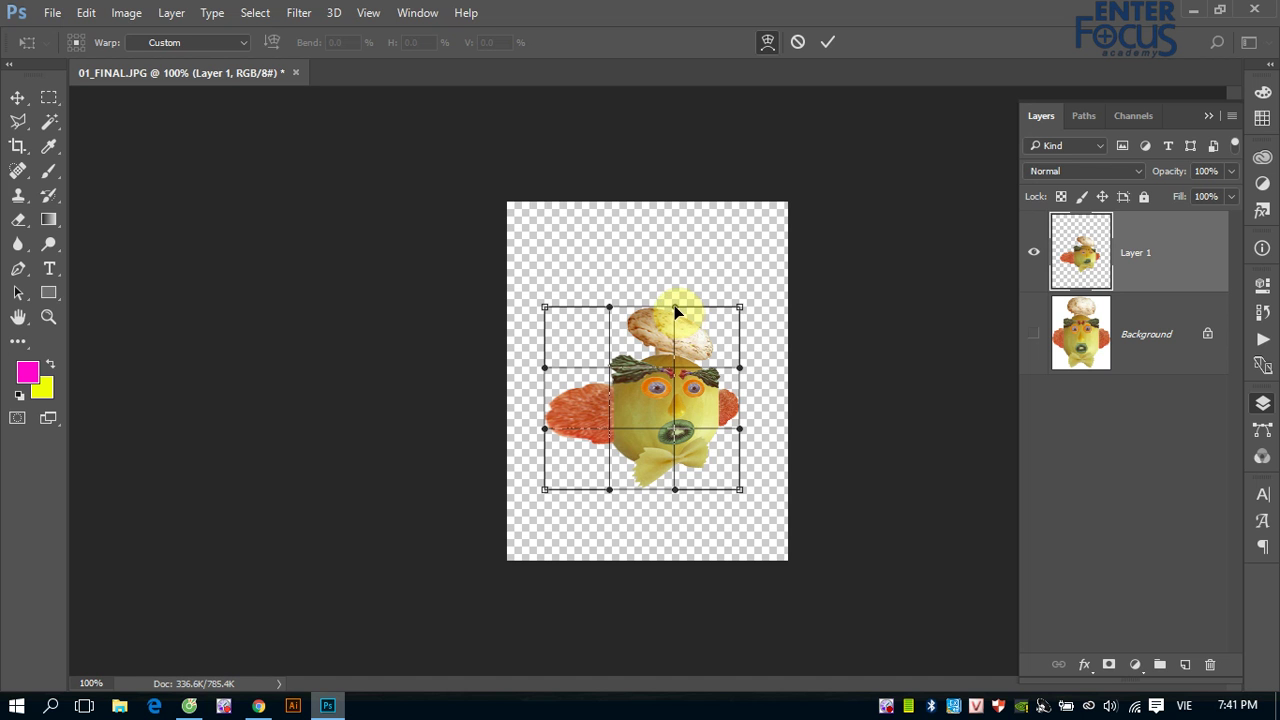
click(740, 308)
drag(740, 308, 772, 238)
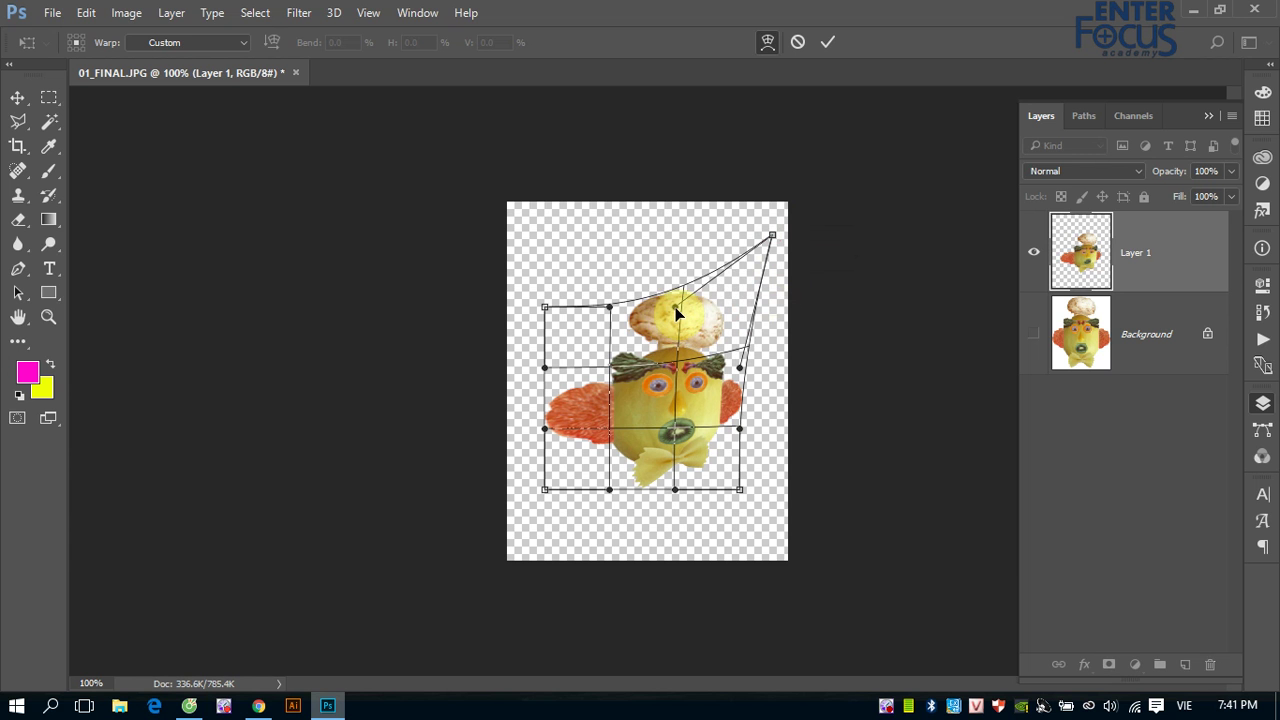
mouse_move(673, 308)
mouse_down()
mouse_move(643, 279)
mouse_move(430, 170)
mouse_up()
mouse_move(609, 307)
mouse_down()
mouse_move(721, 342)
mouse_move(776, 387)
mouse_move(694, 411)
mouse_move(737, 466)
mouse_move(632, 398)
mouse_move(537, 286)
mouse_move(646, 271)
mouse_move(744, 279)
mouse_move(631, 272)
mouse_up()
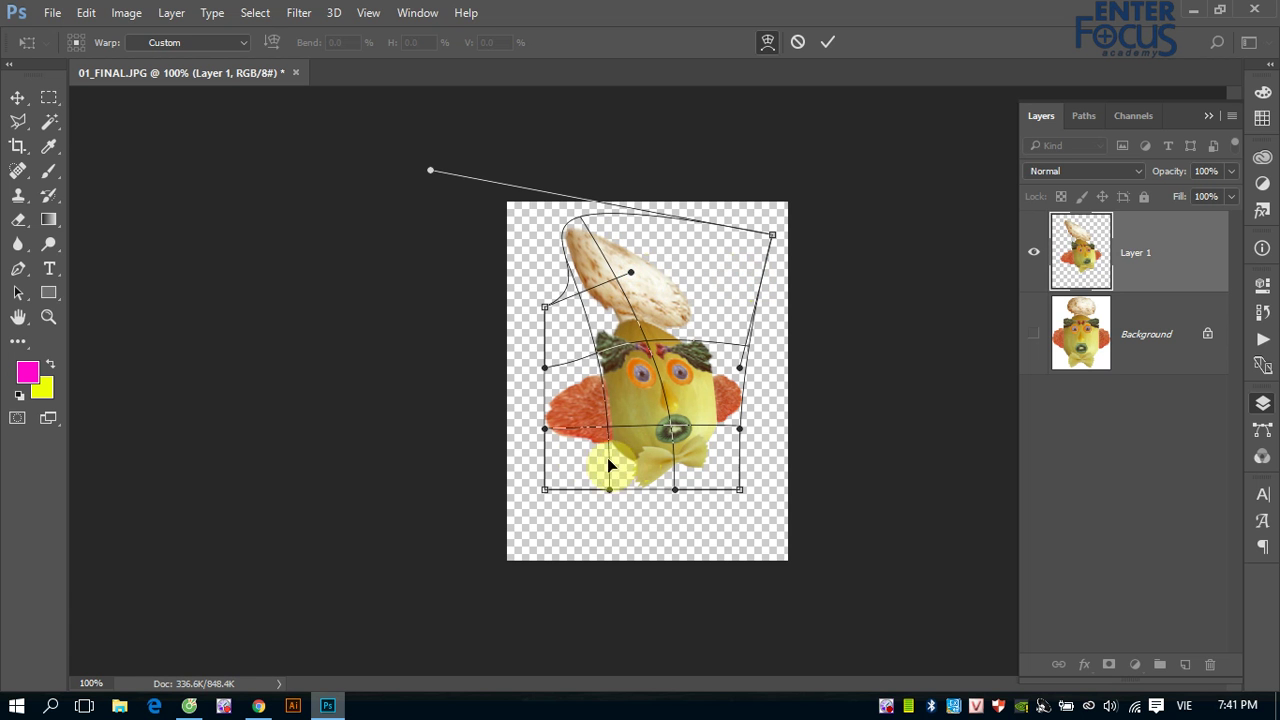
mouse_move(547, 433)
mouse_down()
mouse_move(586, 466)
mouse_move(677, 500)
mouse_move(668, 441)
mouse_up()
mouse_move(675, 489)
mouse_down()
mouse_move(686, 586)
mouse_move(648, 625)
mouse_move(558, 628)
mouse_up()
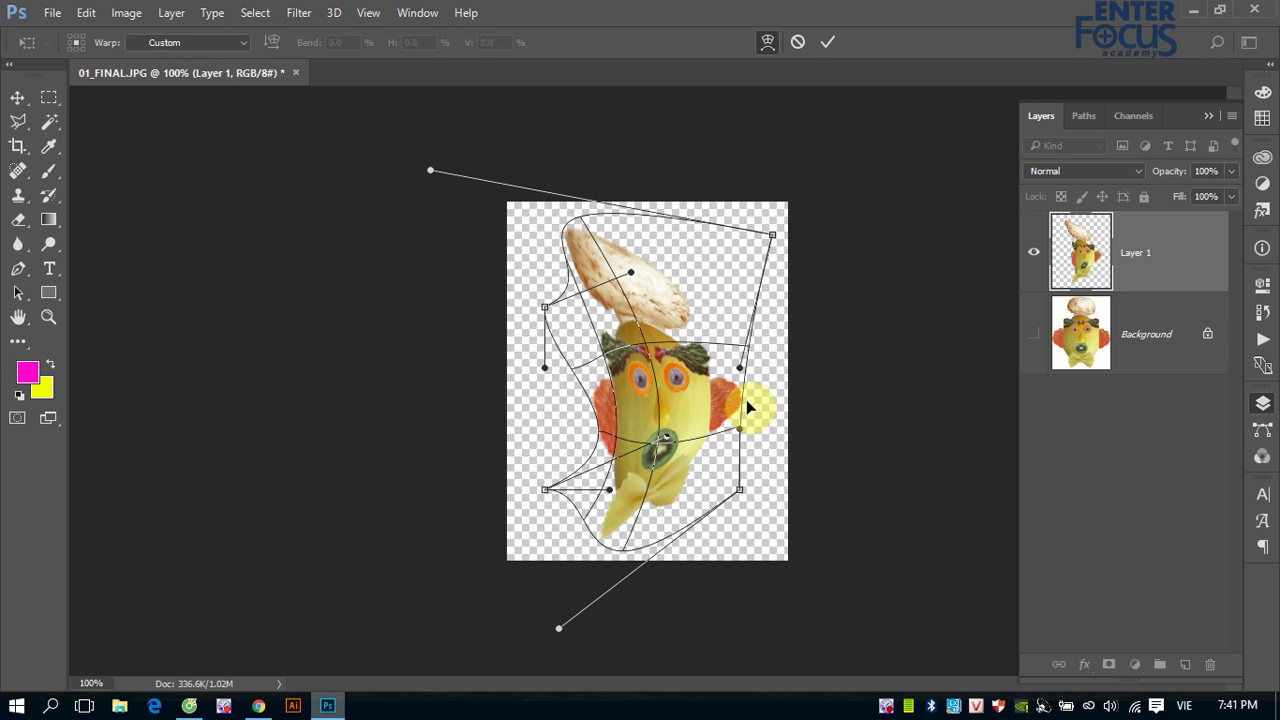
key(Return)
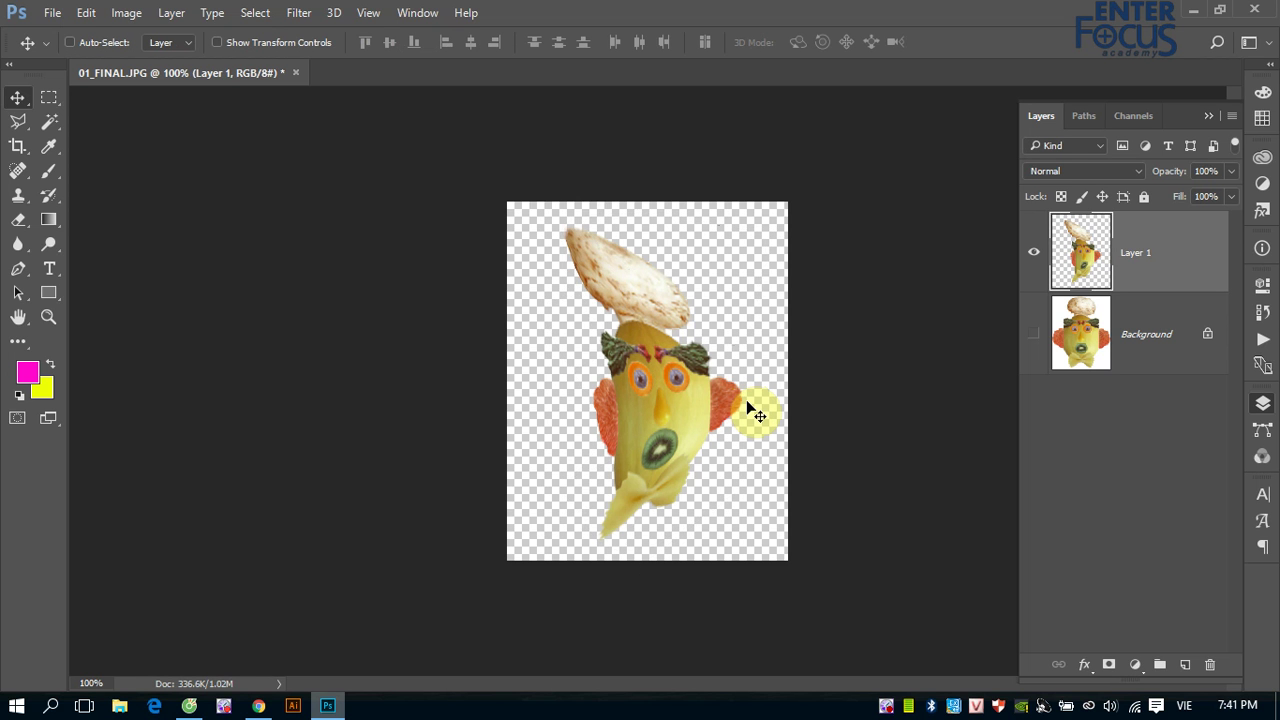
- Scale the fruit face down to about 63.54% × 55.33% toward the lower left
click(86, 12)
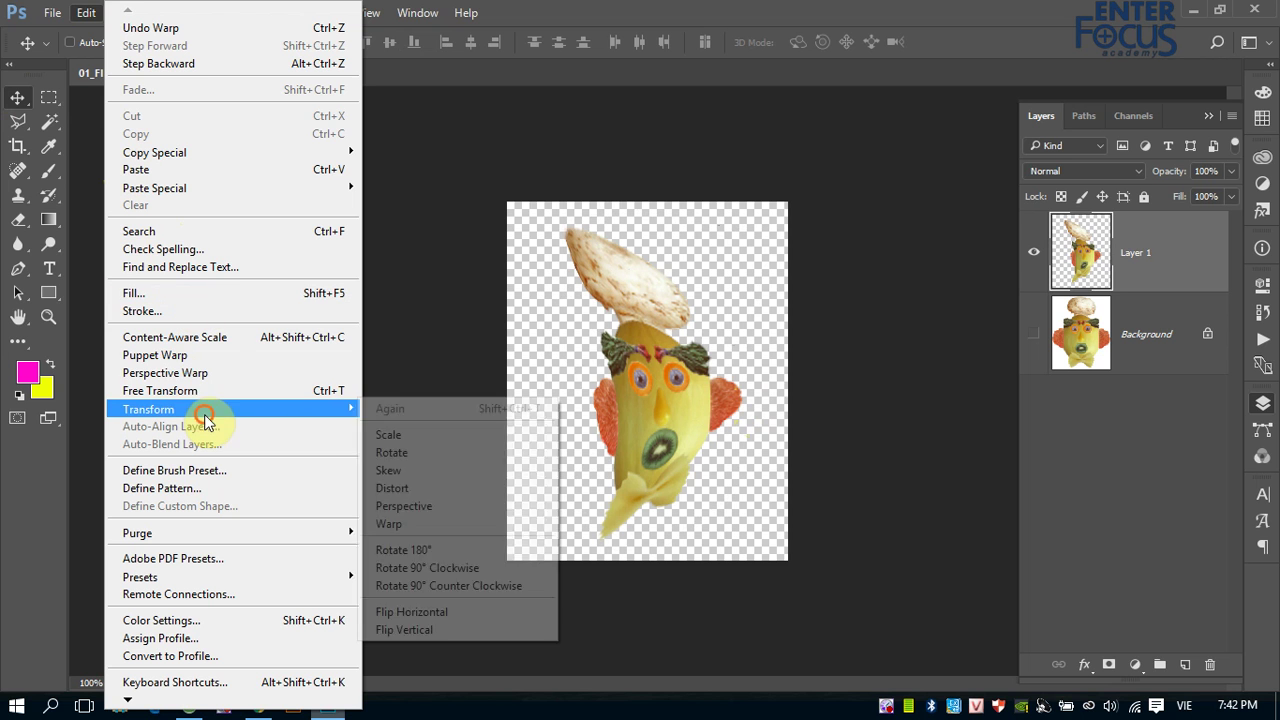
mouse_move(148, 409)
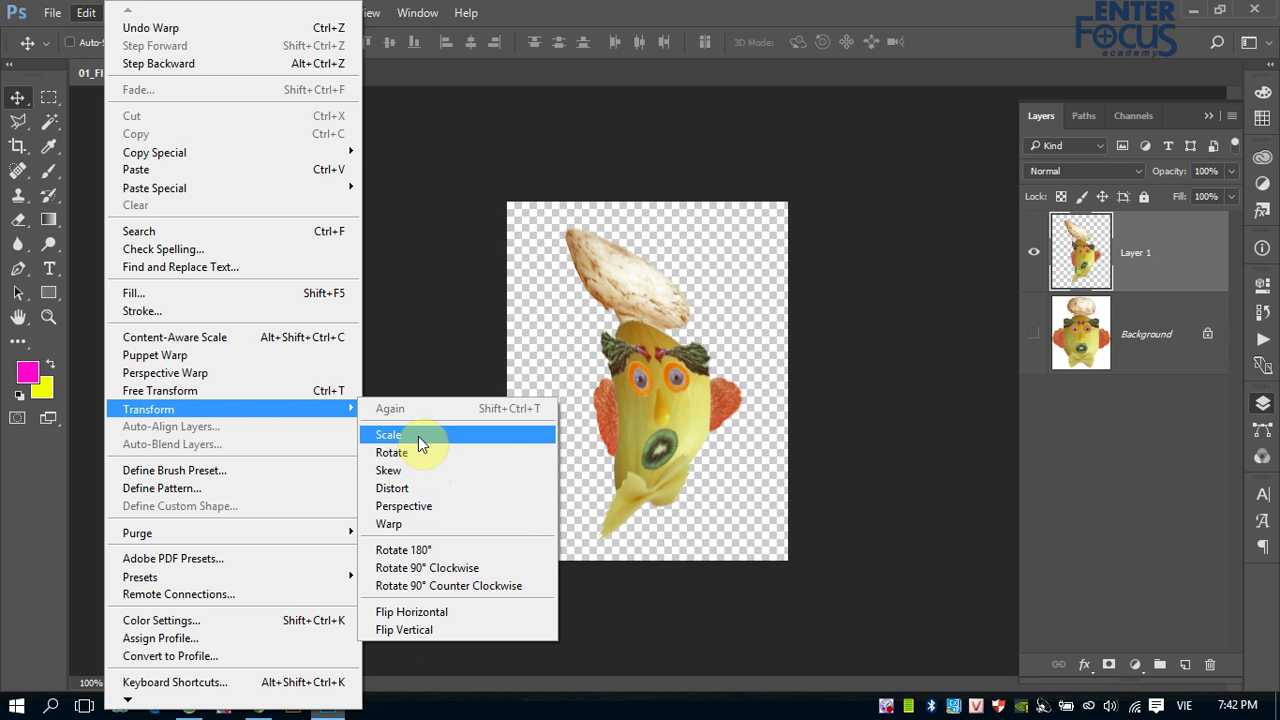
click(418, 437)
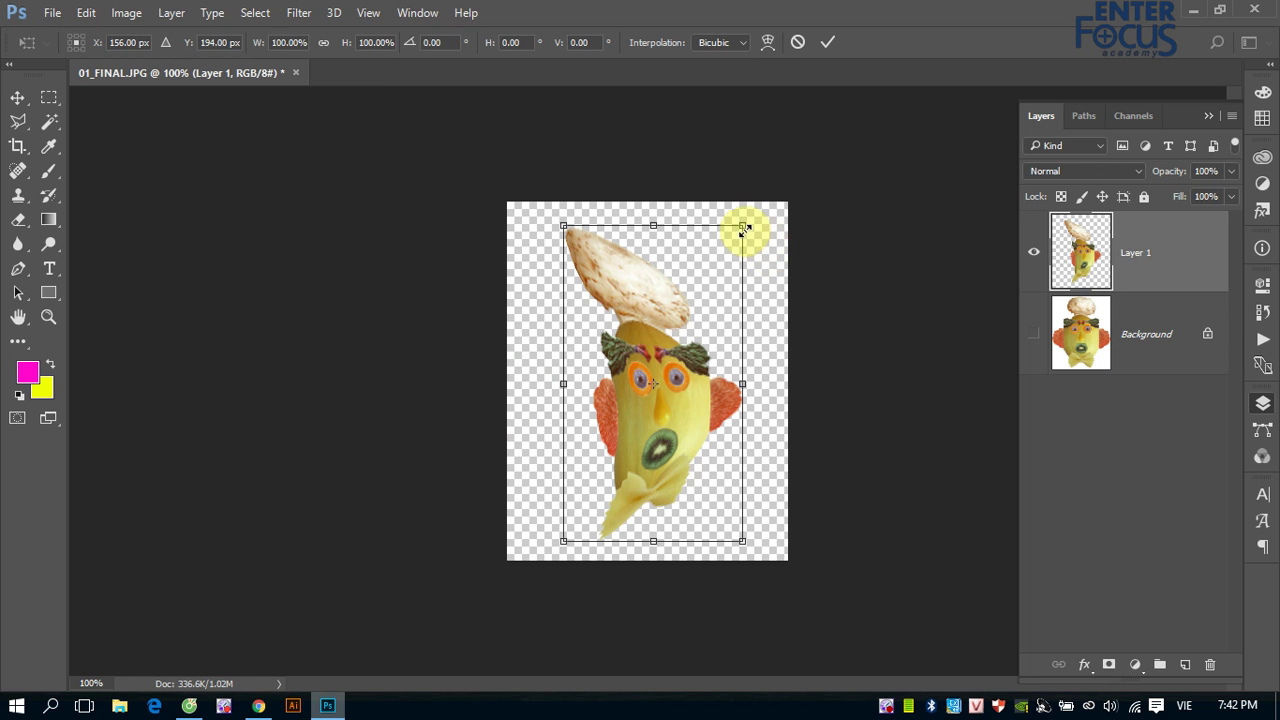
mouse_move(742, 228)
mouse_down()
mouse_move(668, 380)
mouse_move(679, 367)
mouse_up()
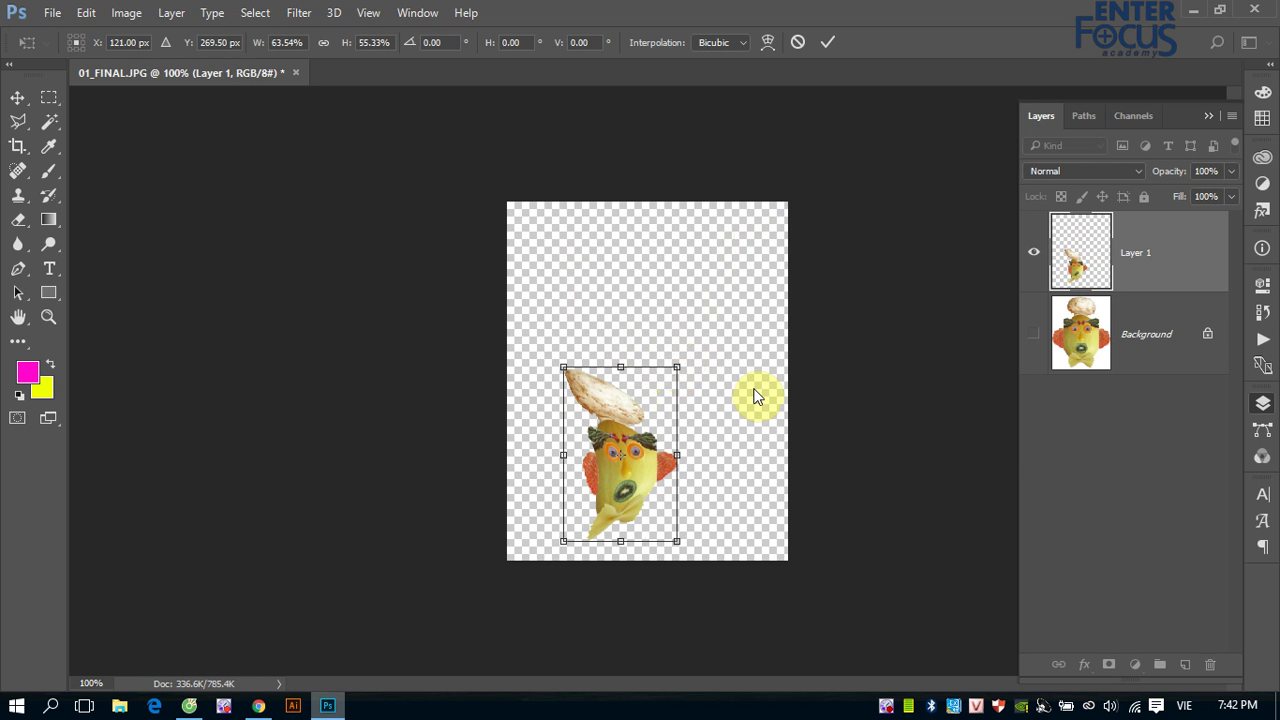
key(Return)
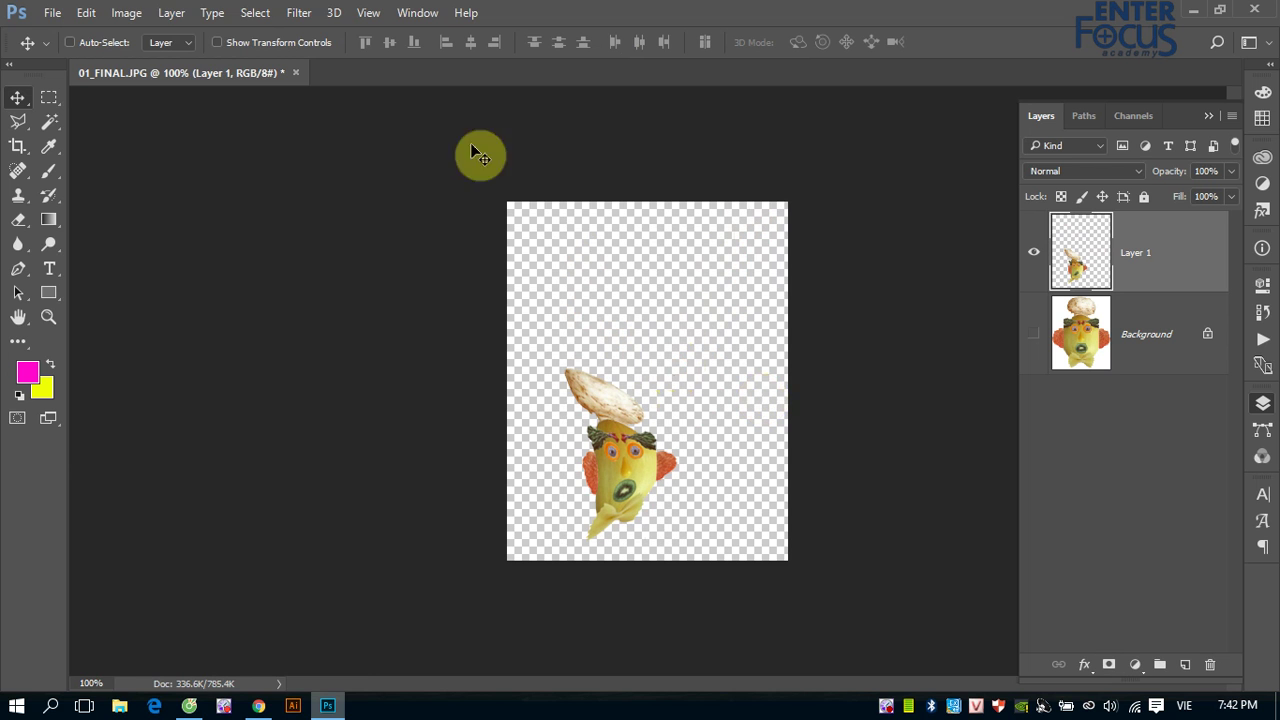
- Use Transform Again to shrink the fruit face a second time toward the lower left
click(87, 13)
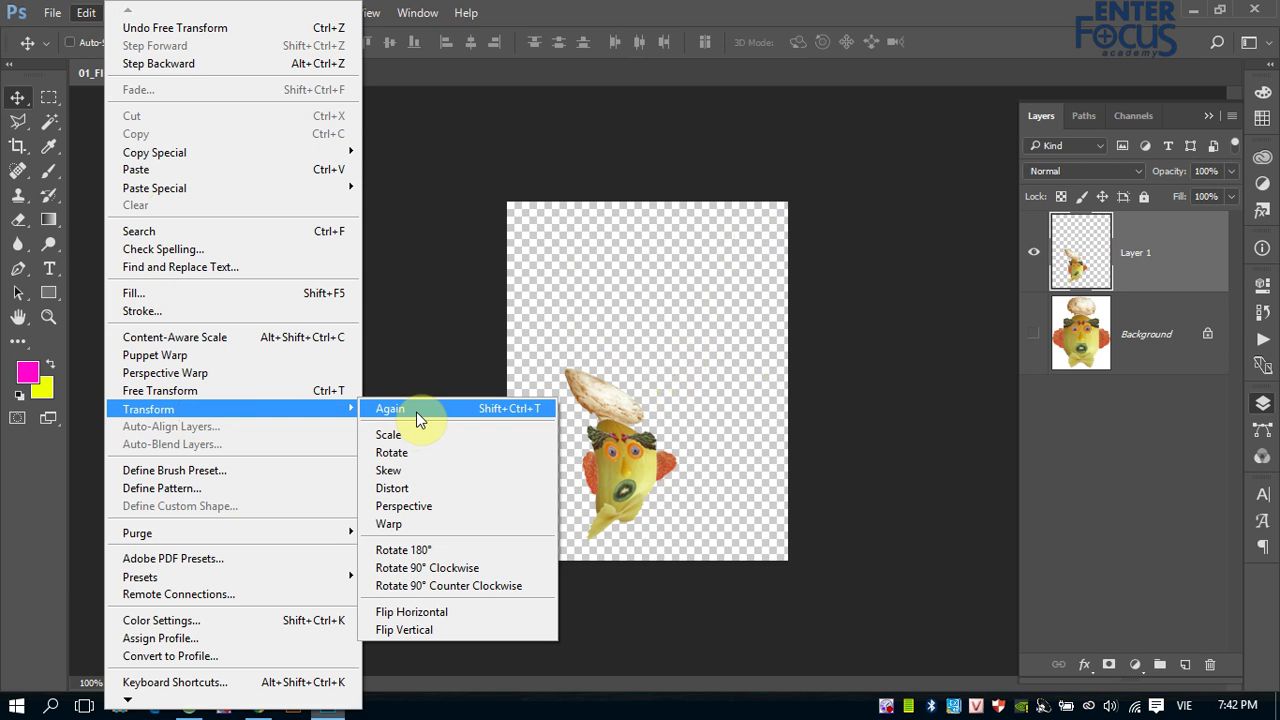
click(416, 411)
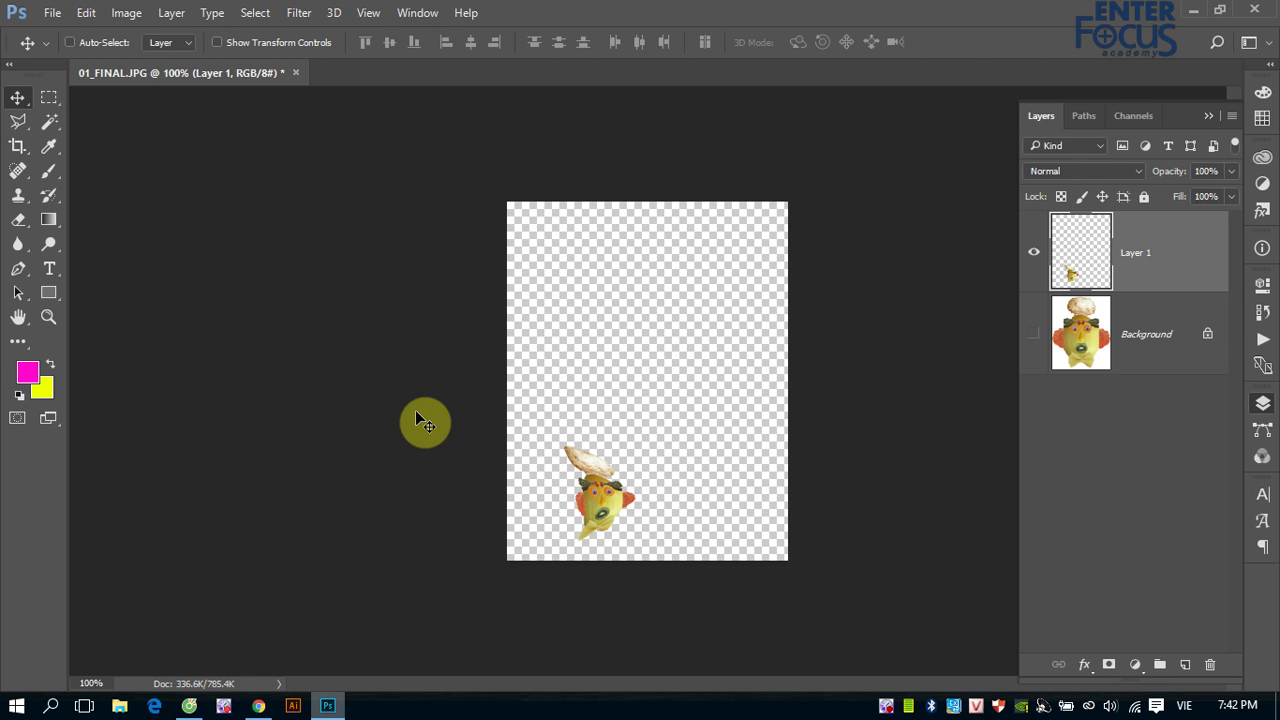
click(86, 12)
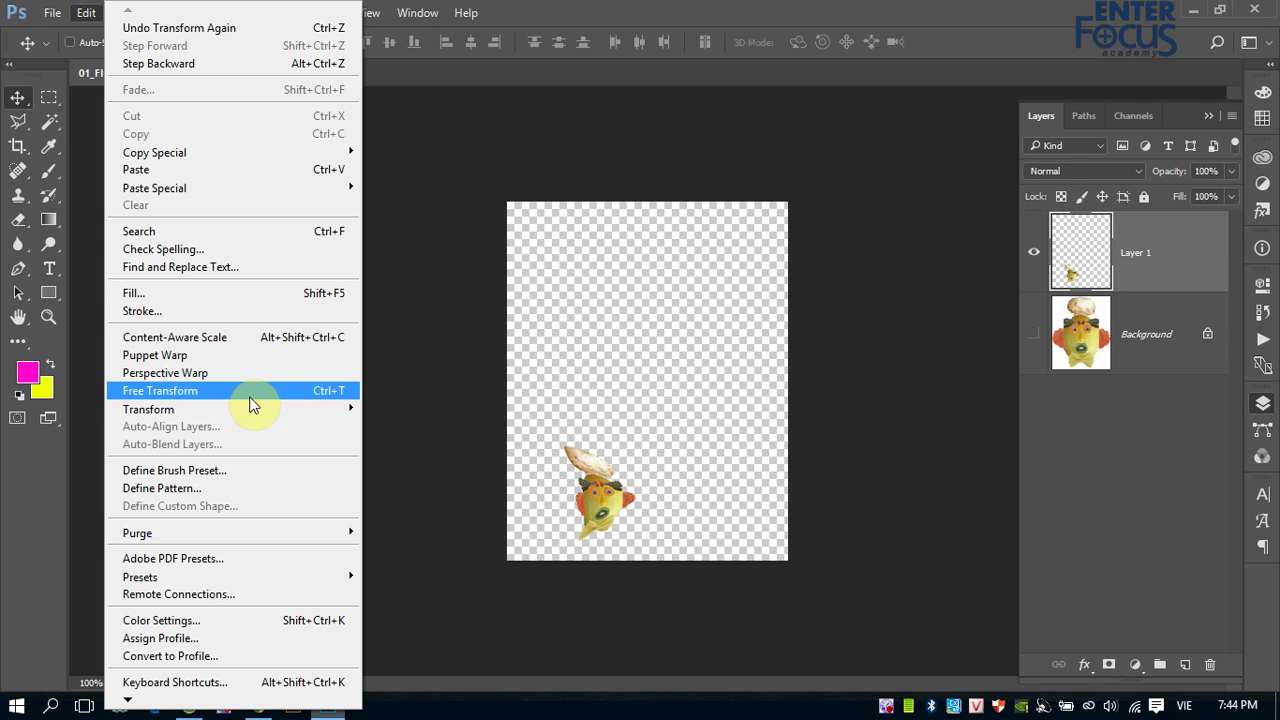
- Replace the shrunken Layer 1 with a fresh Magic Wand cut-out of the face; hide Background
click(1202, 258)
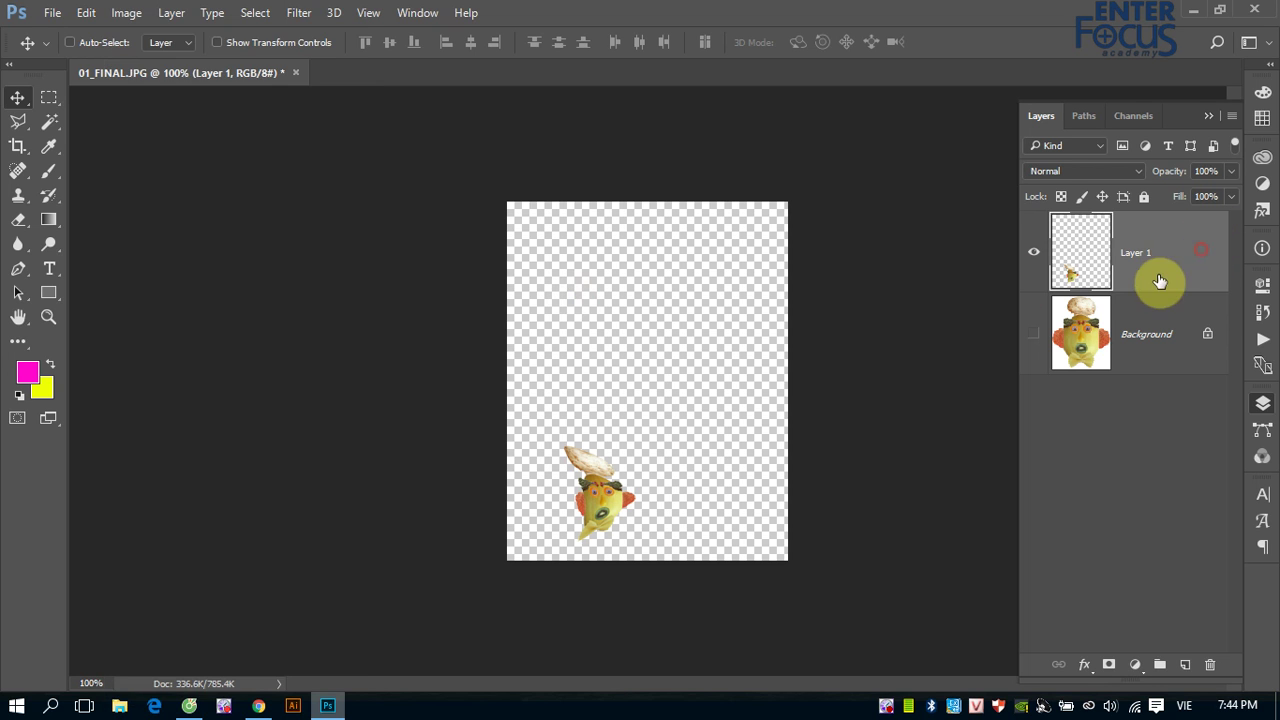
drag(1157, 277, 1210, 665)
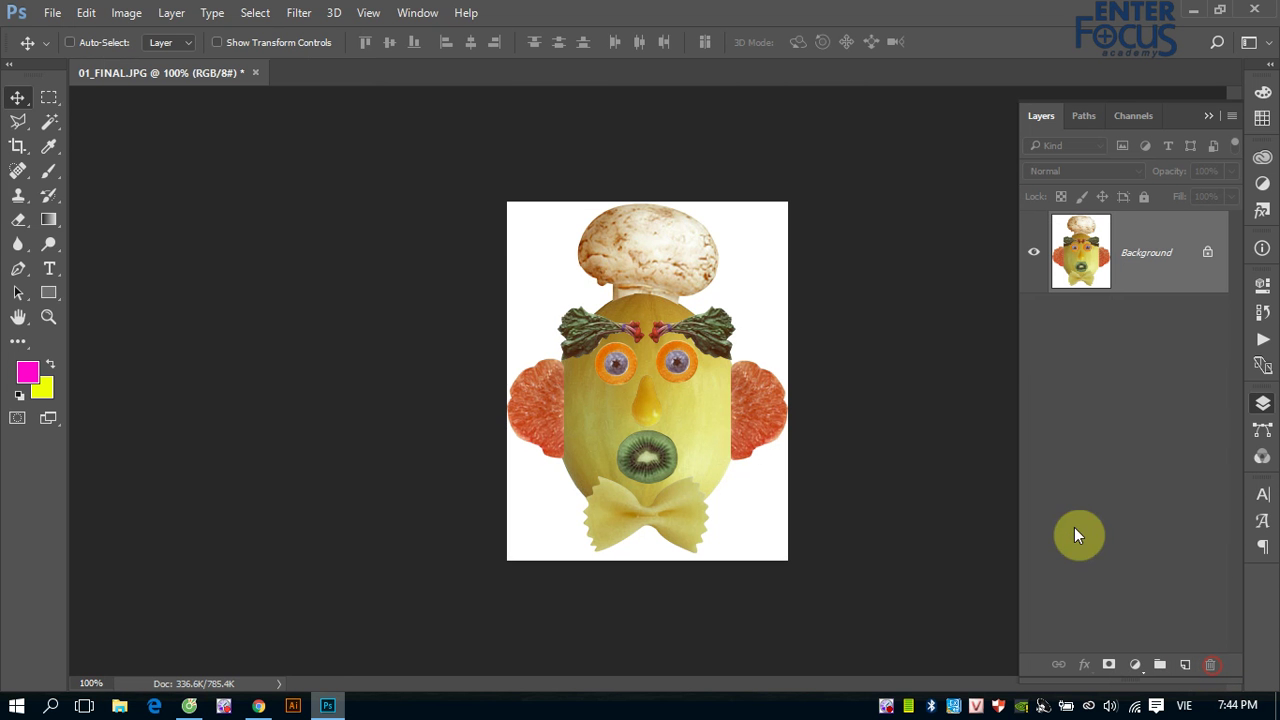
click(49, 121)
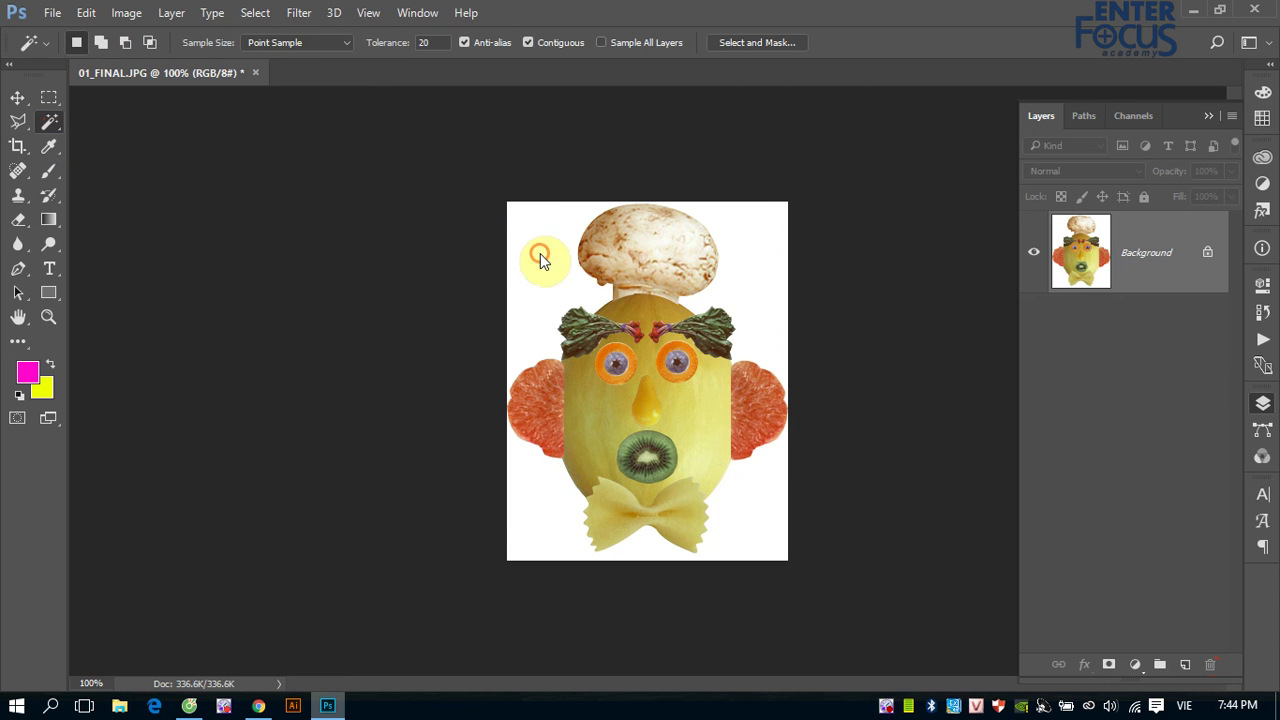
click(534, 252)
shift+click(520, 515)
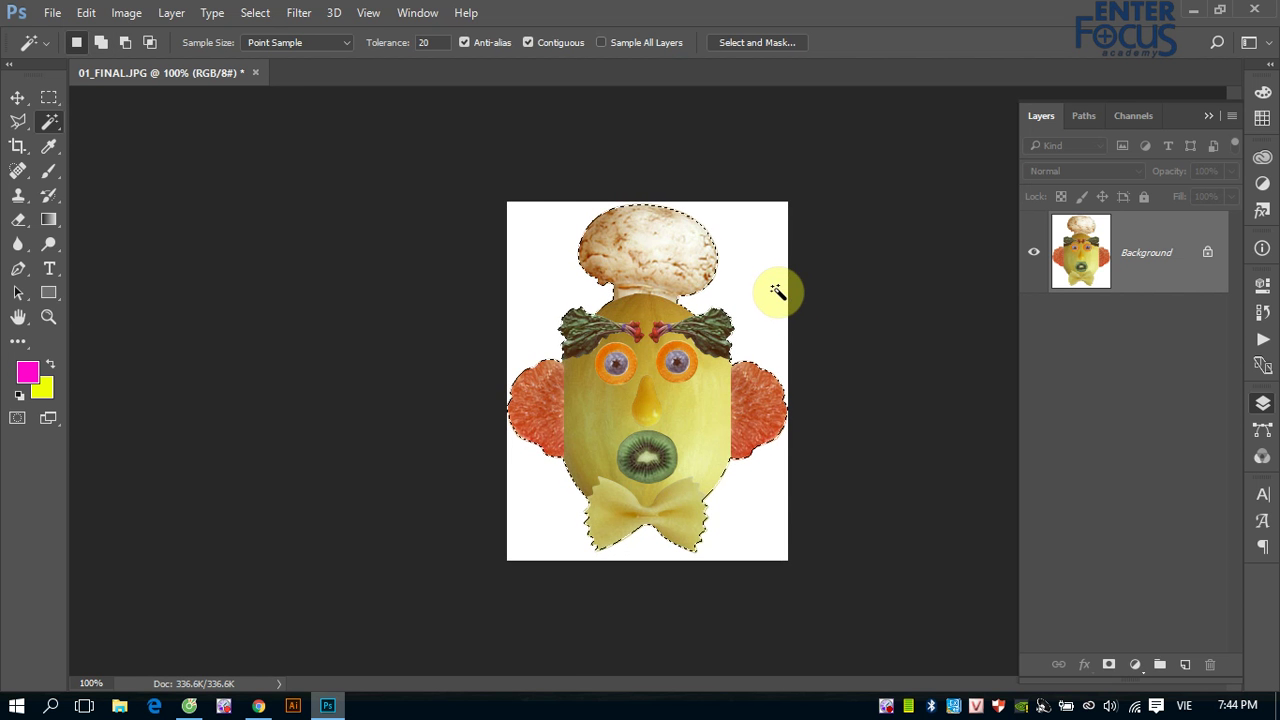
key(ctrl+j)
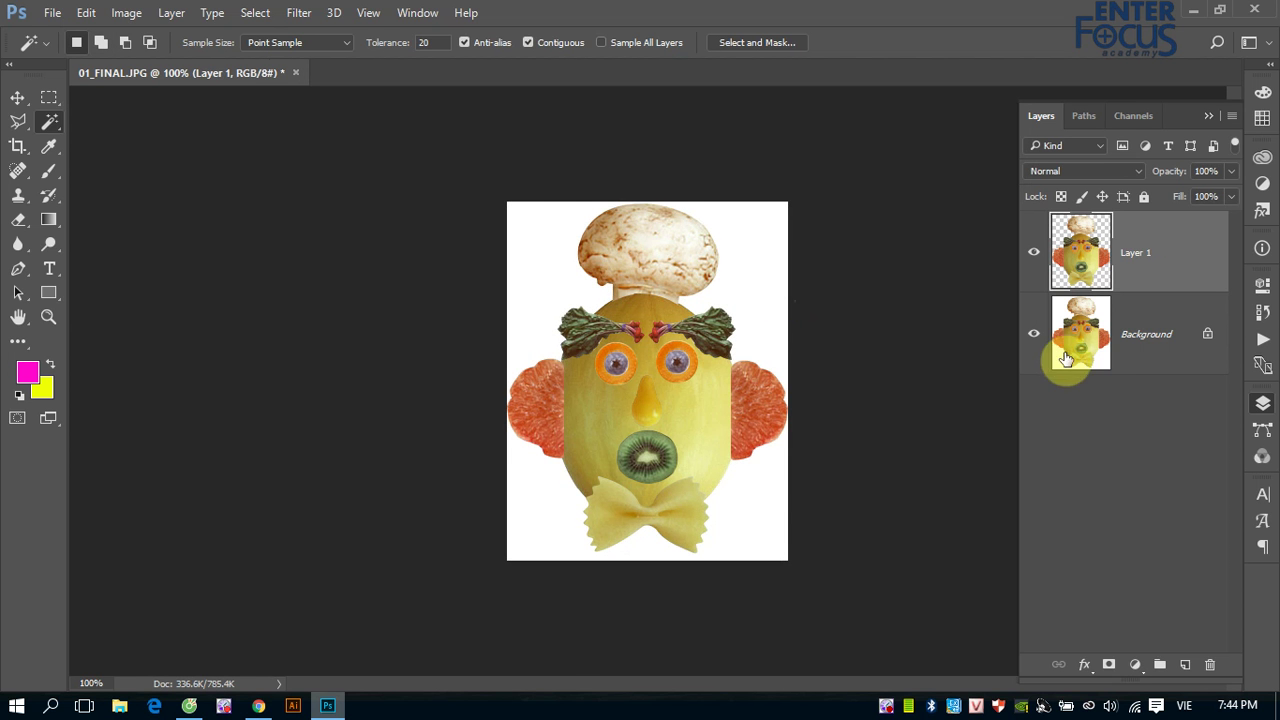
click(1034, 334)
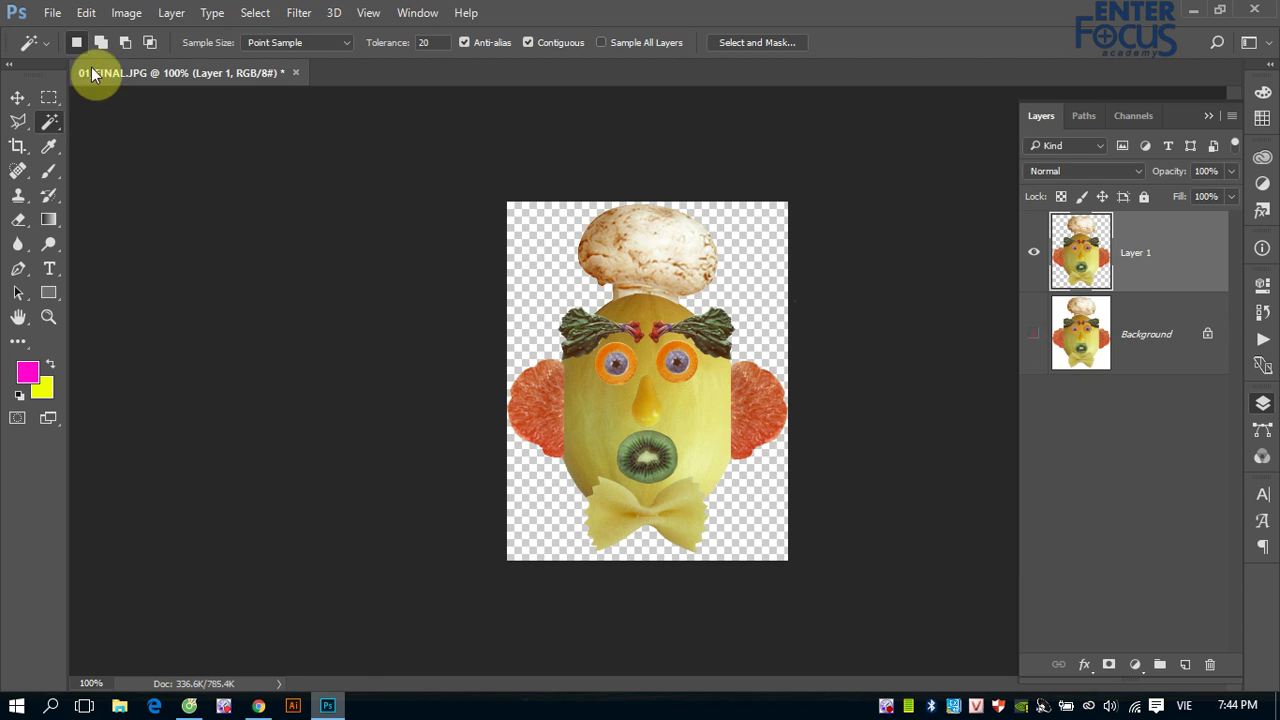
- Free-transform the new face layer, shrinking it and moving it up and right
click(86, 13)
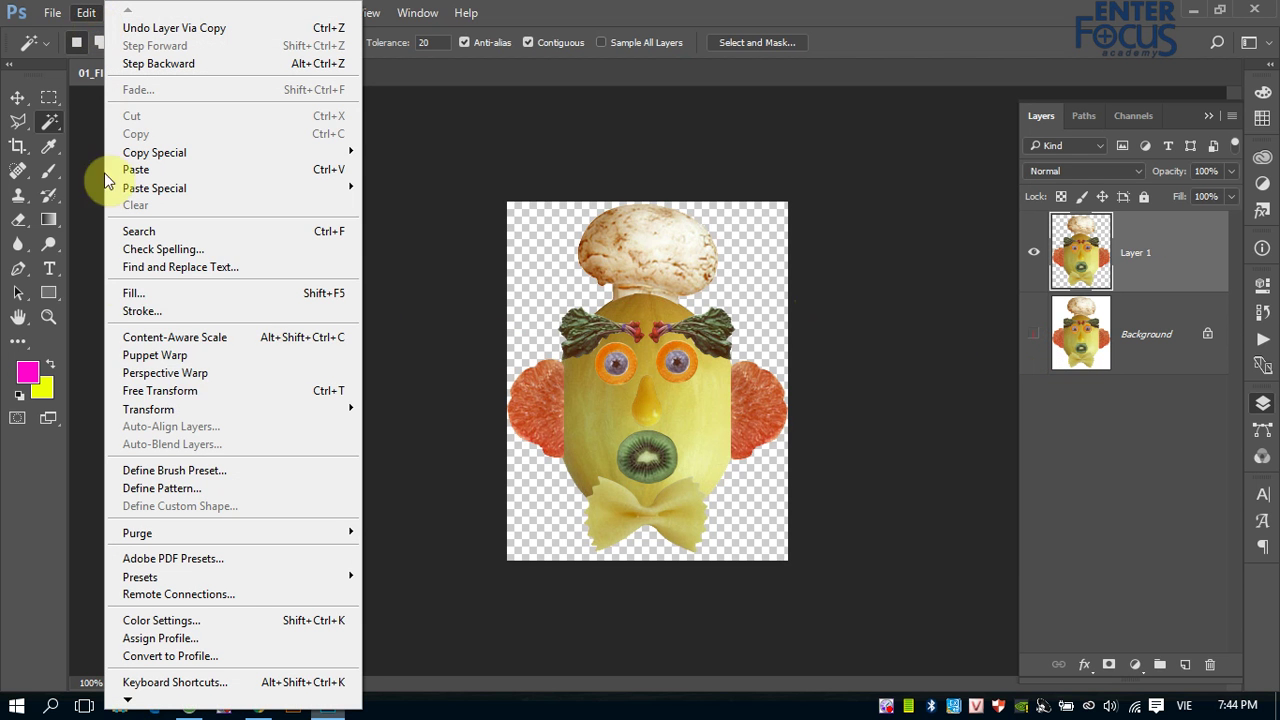
click(167, 398)
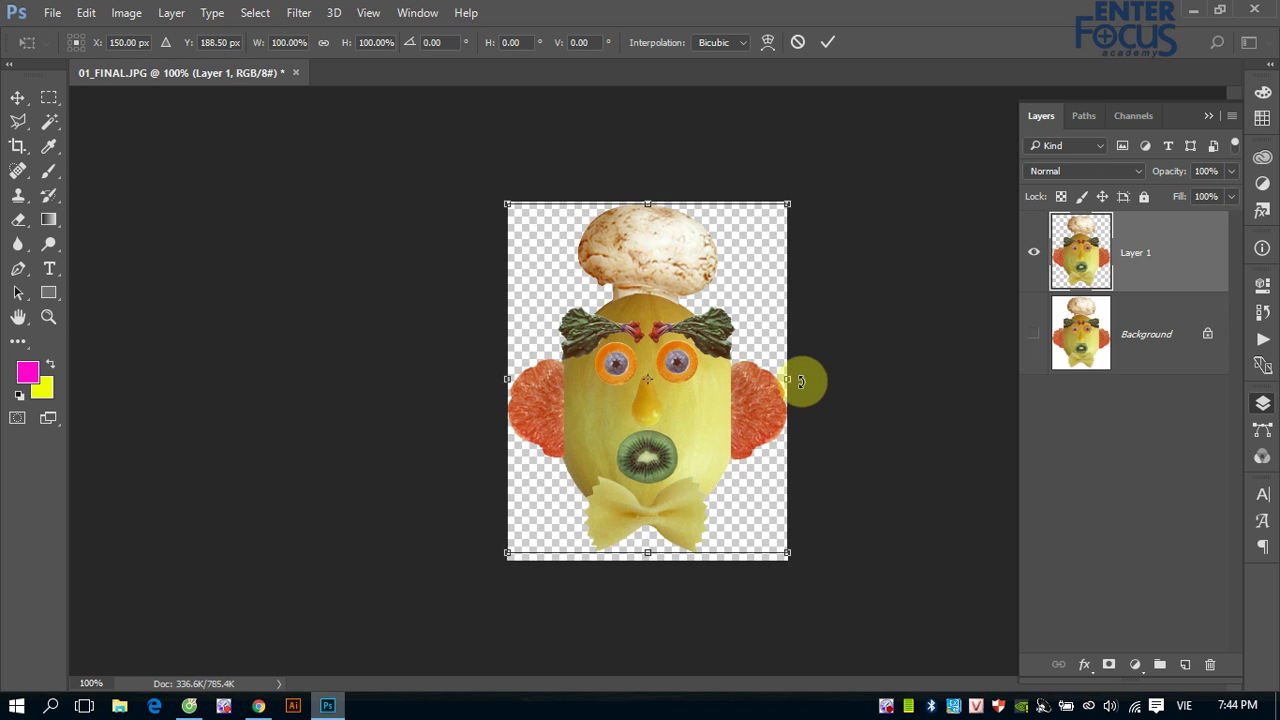
drag(789, 379, 797, 382)
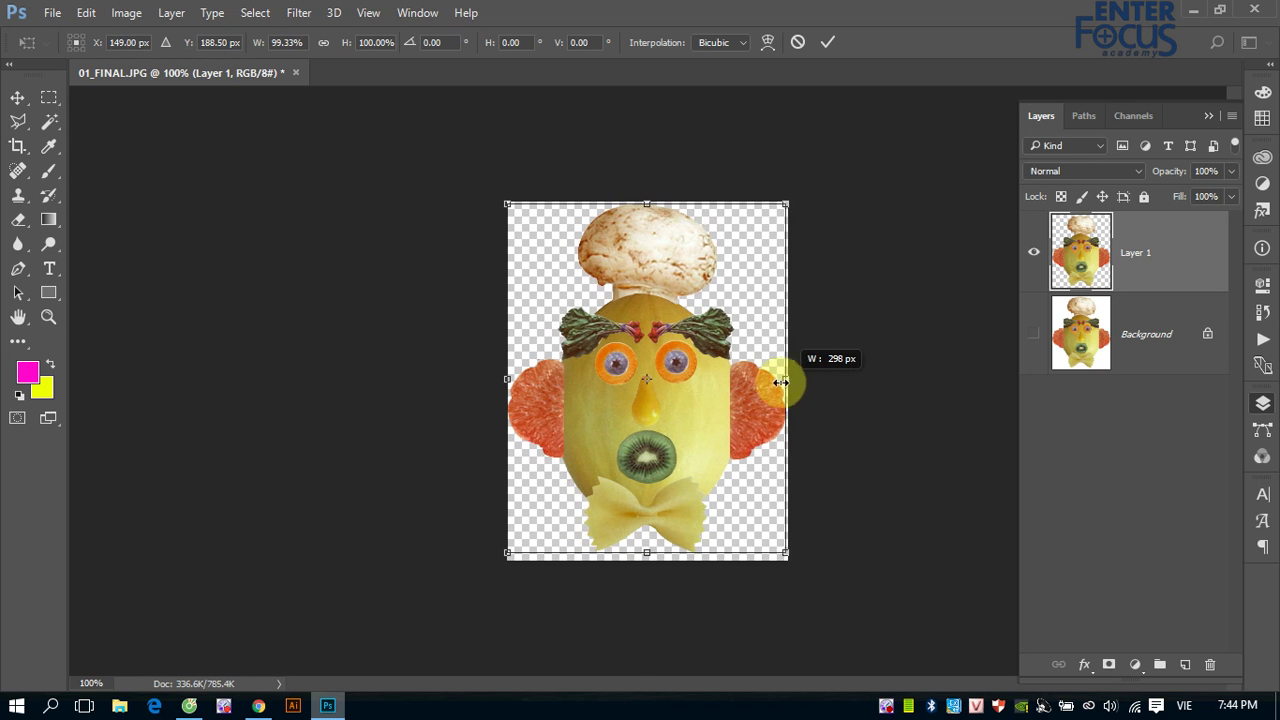
drag(797, 382, 773, 380)
drag(773, 204, 749, 274)
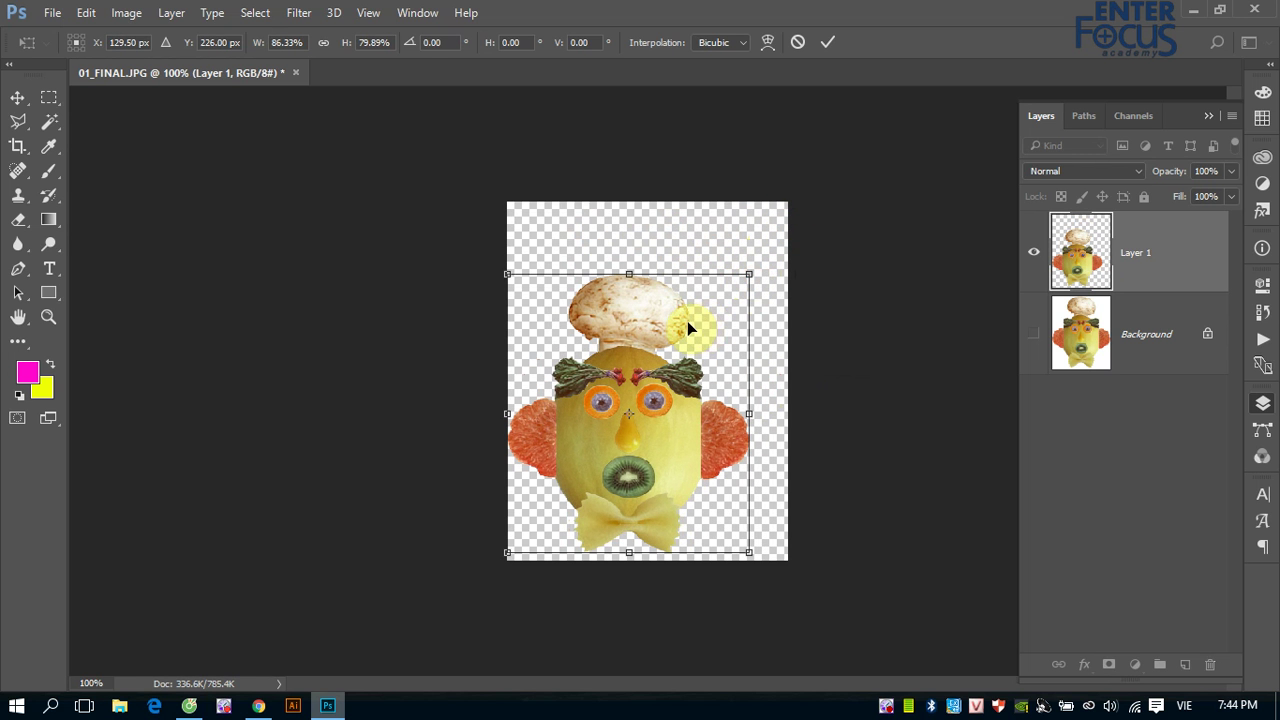
drag(635, 373, 647, 343)
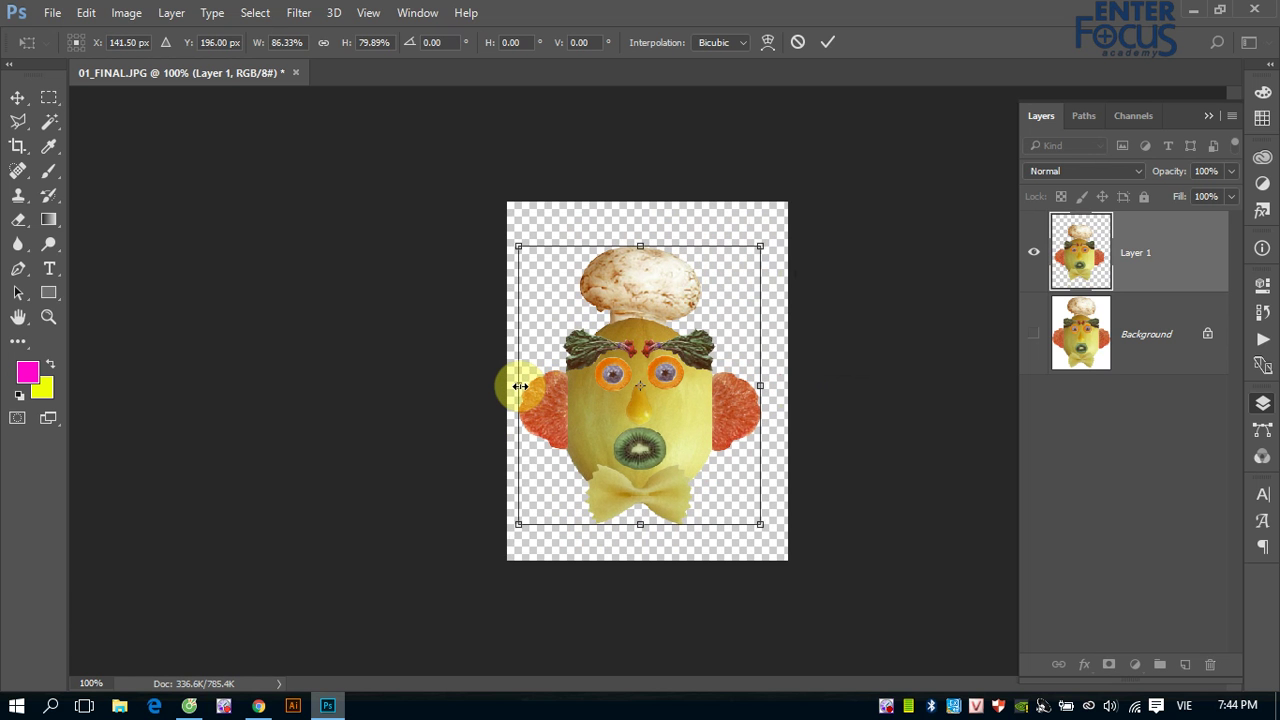
- Fine-tune the face's size to about 58.67% width and 44.24% height
drag(520, 386, 539, 382)
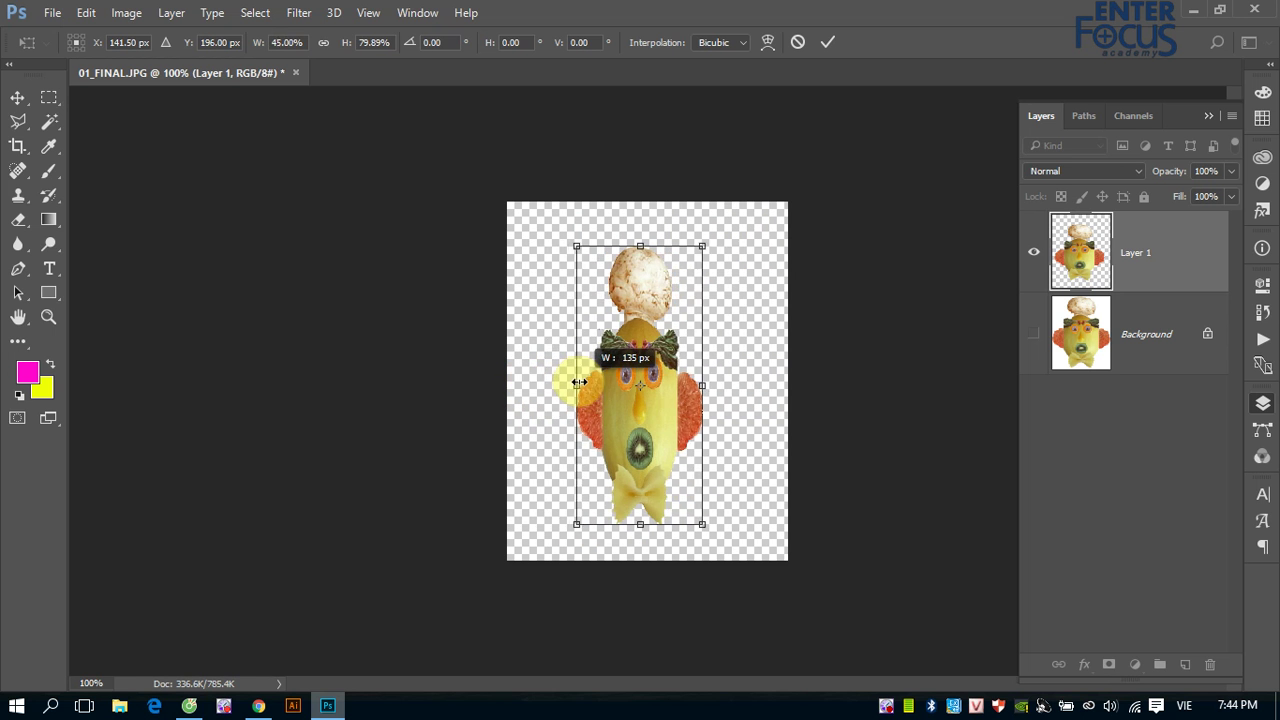
drag(539, 382, 547, 385)
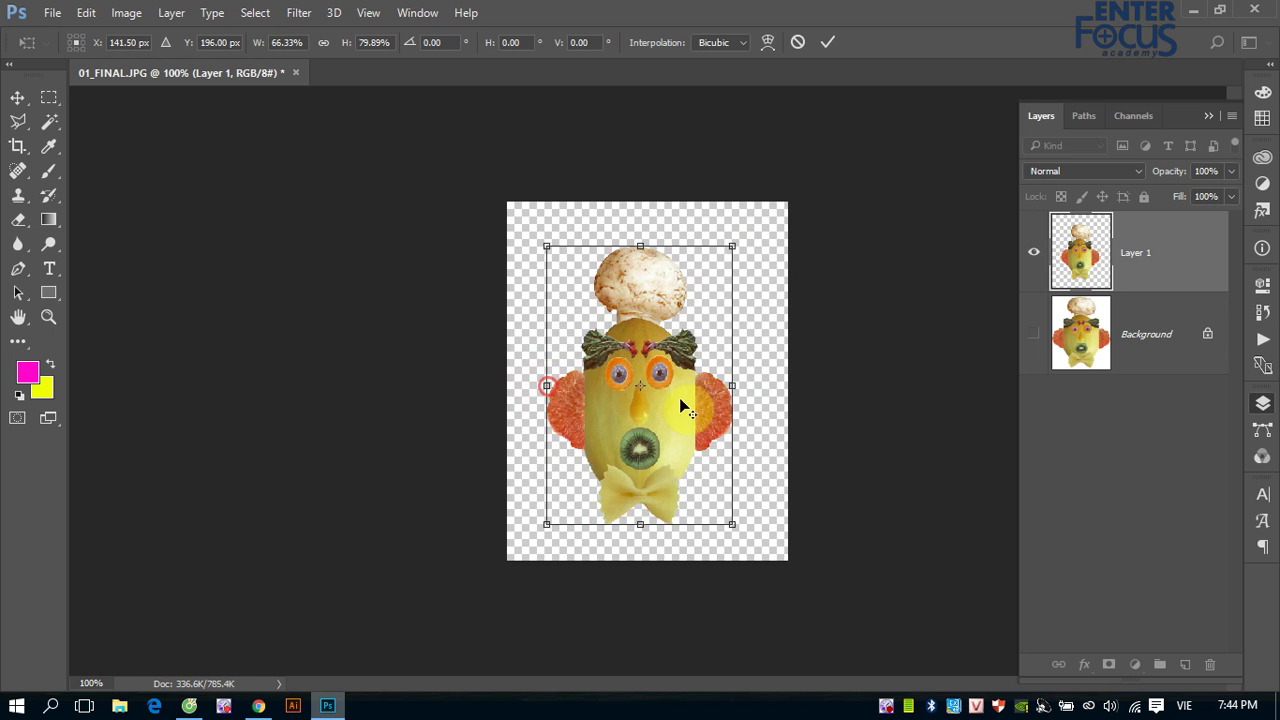
drag(726, 386, 788, 385)
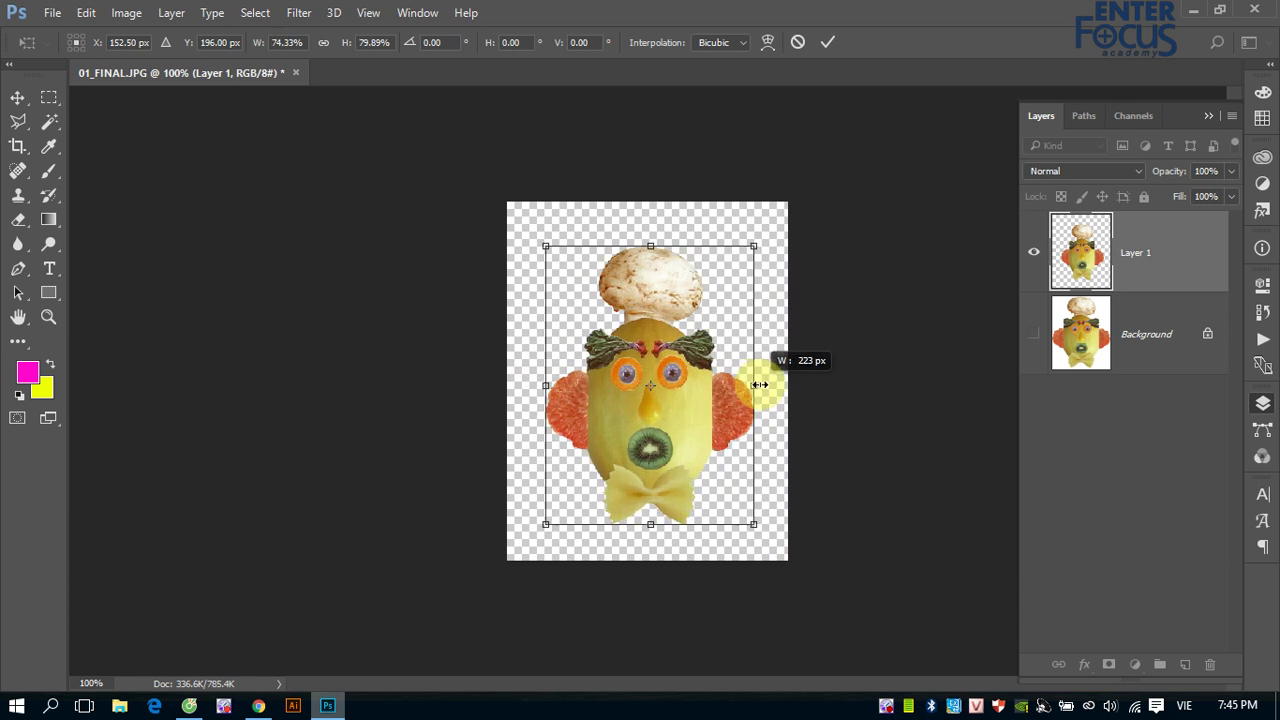
drag(788, 385, 717, 385)
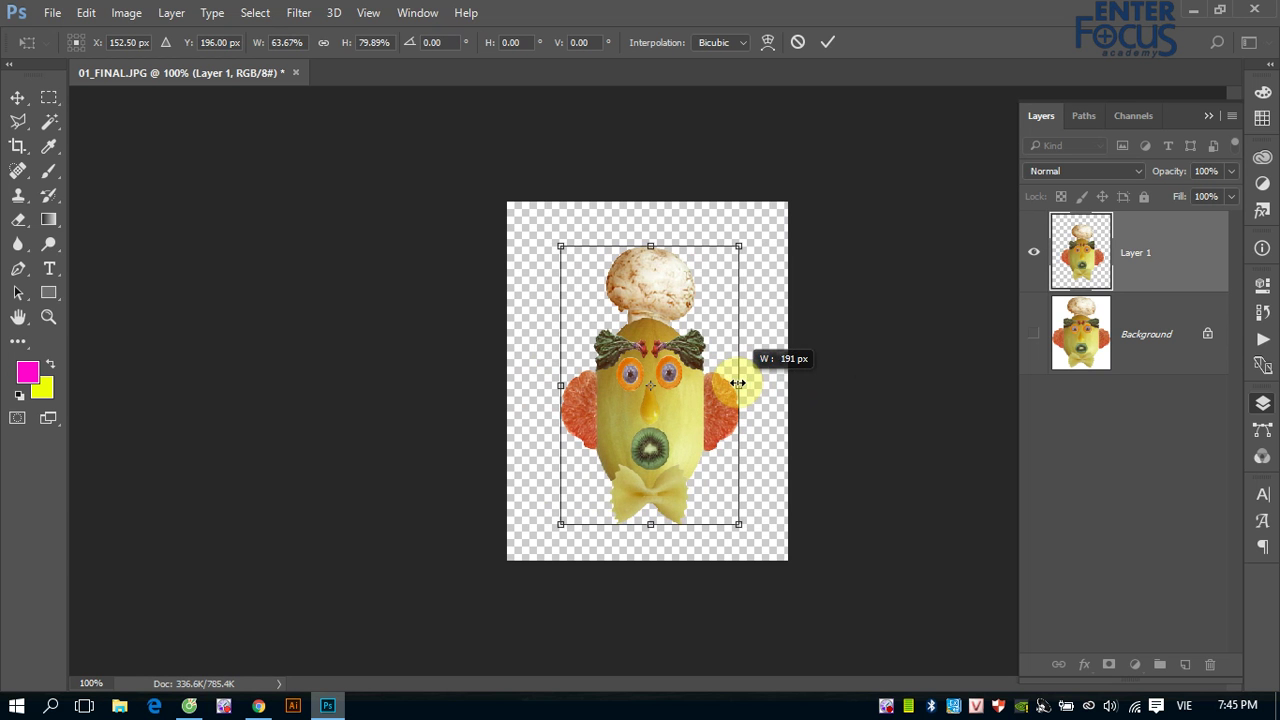
drag(717, 385, 738, 385)
drag(650, 245, 650, 311)
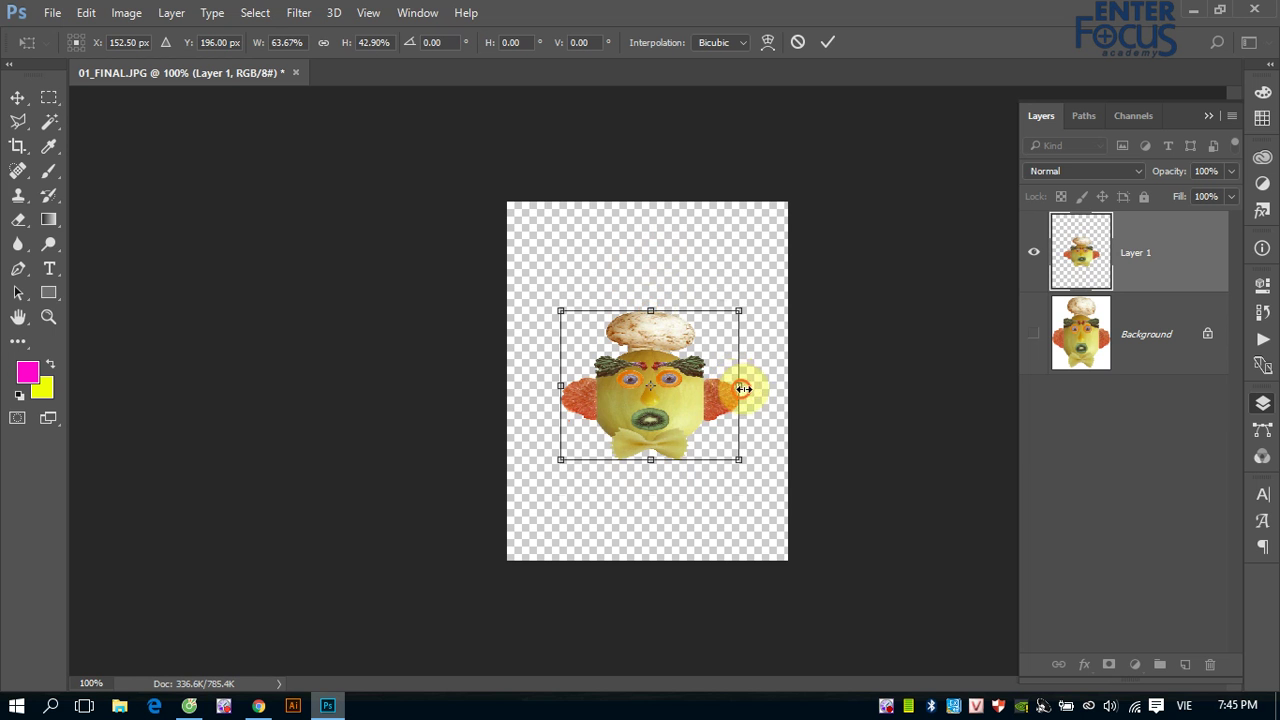
drag(738, 385, 732, 388)
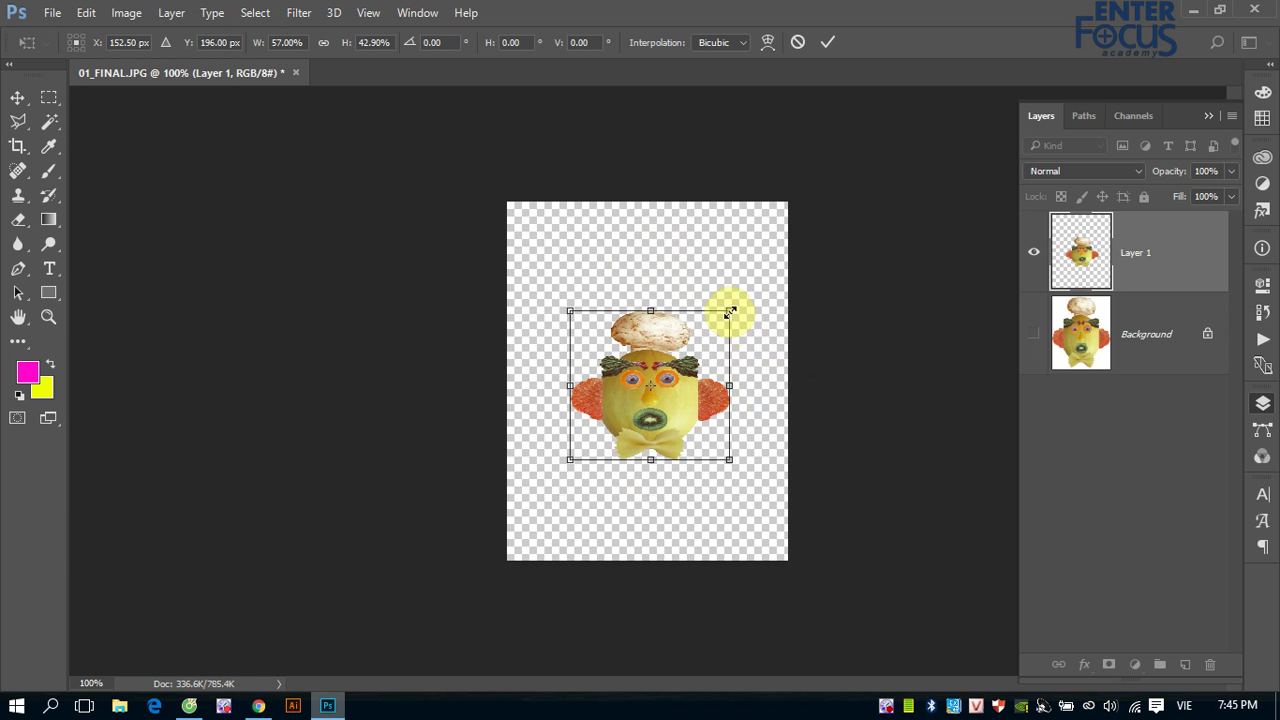
mouse_move(730, 310)
mouse_down()
mouse_move(766, 249)
mouse_move(717, 301)
mouse_move(771, 229)
mouse_move(714, 335)
mouse_move(731, 310)
mouse_up()
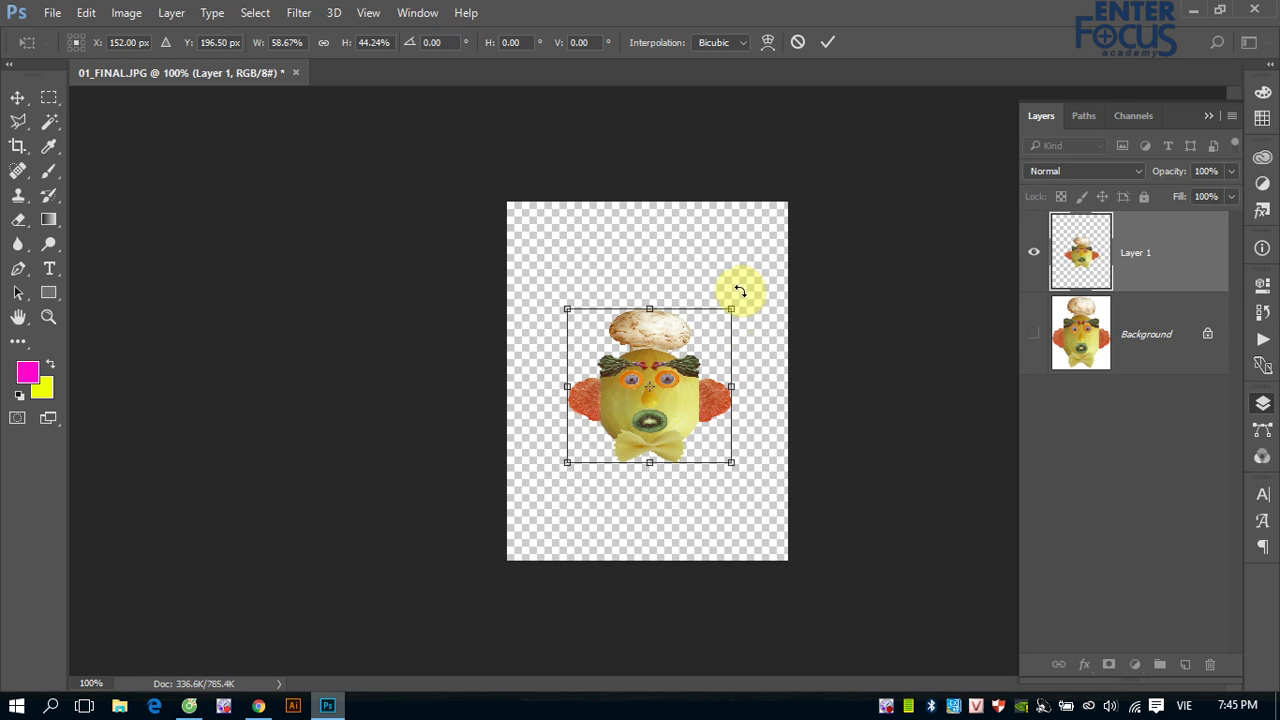
- Try rotating the face about 19 degrees and shifting it, then straighten it upright
mouse_move(739, 290)
mouse_down()
mouse_move(751, 366)
mouse_move(671, 263)
mouse_move(724, 346)
mouse_up()
drag(659, 400, 641, 387)
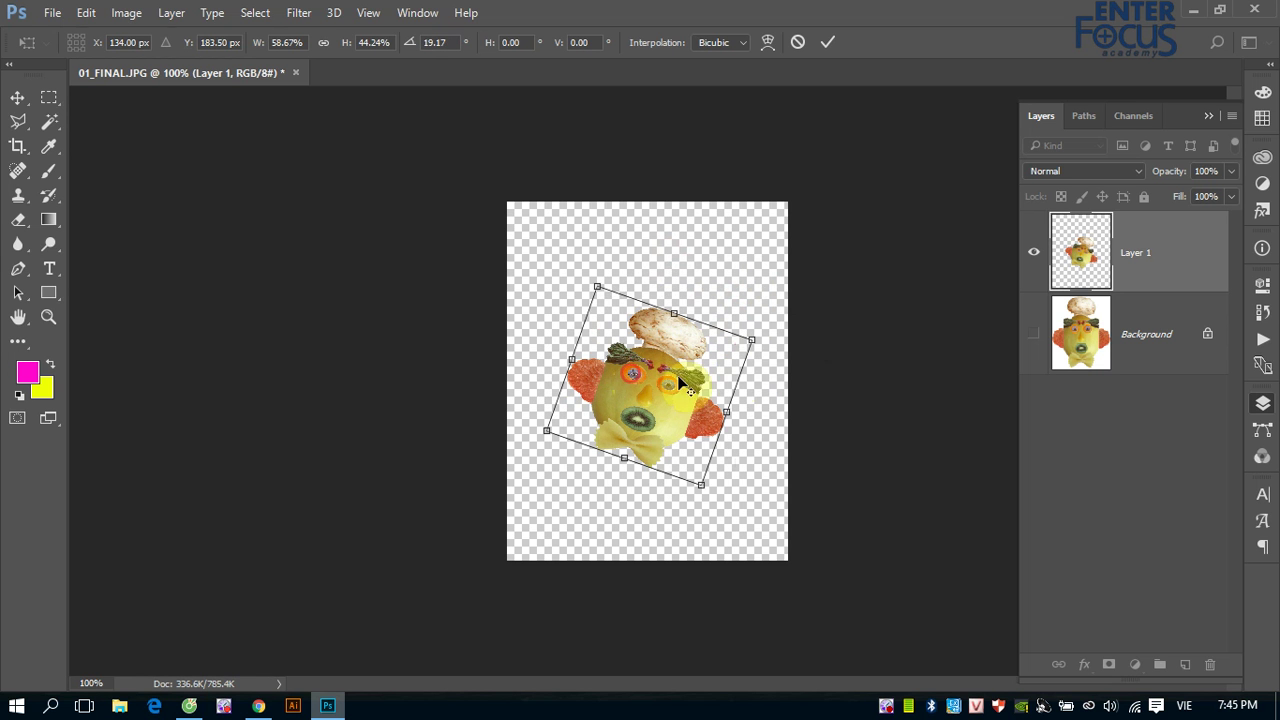
drag(769, 337, 734, 307)
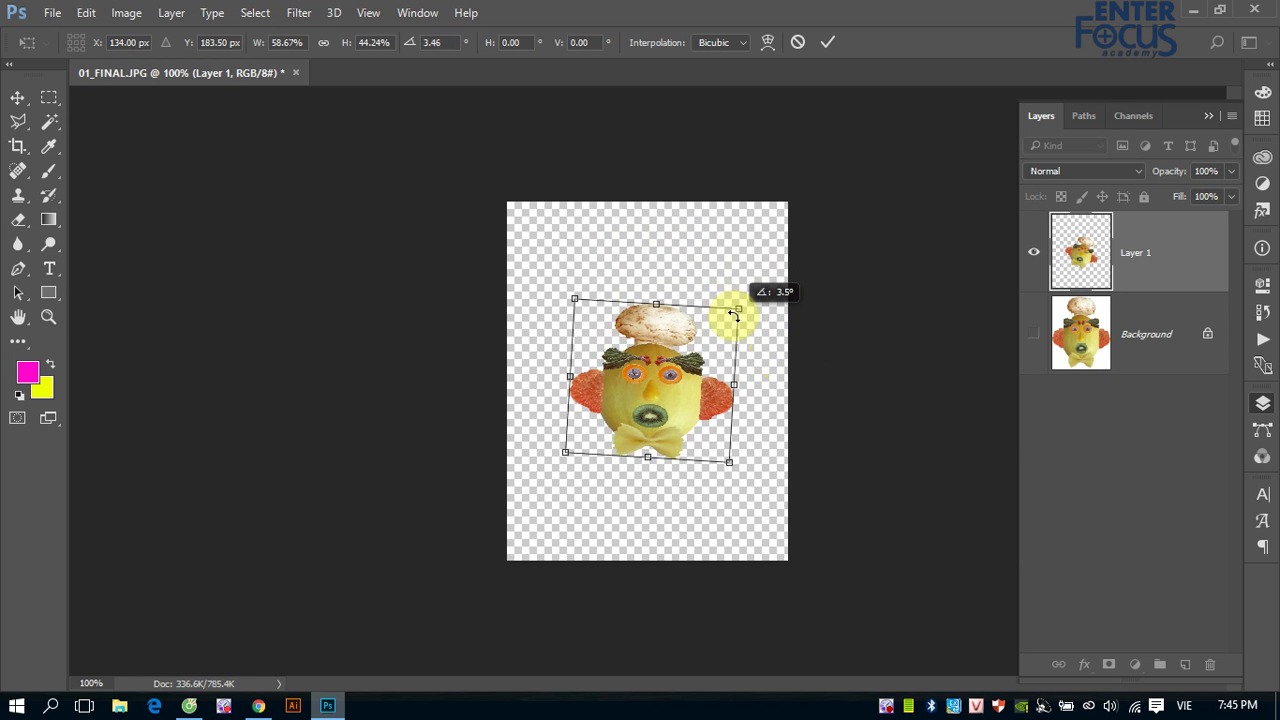
drag(733, 307, 734, 303)
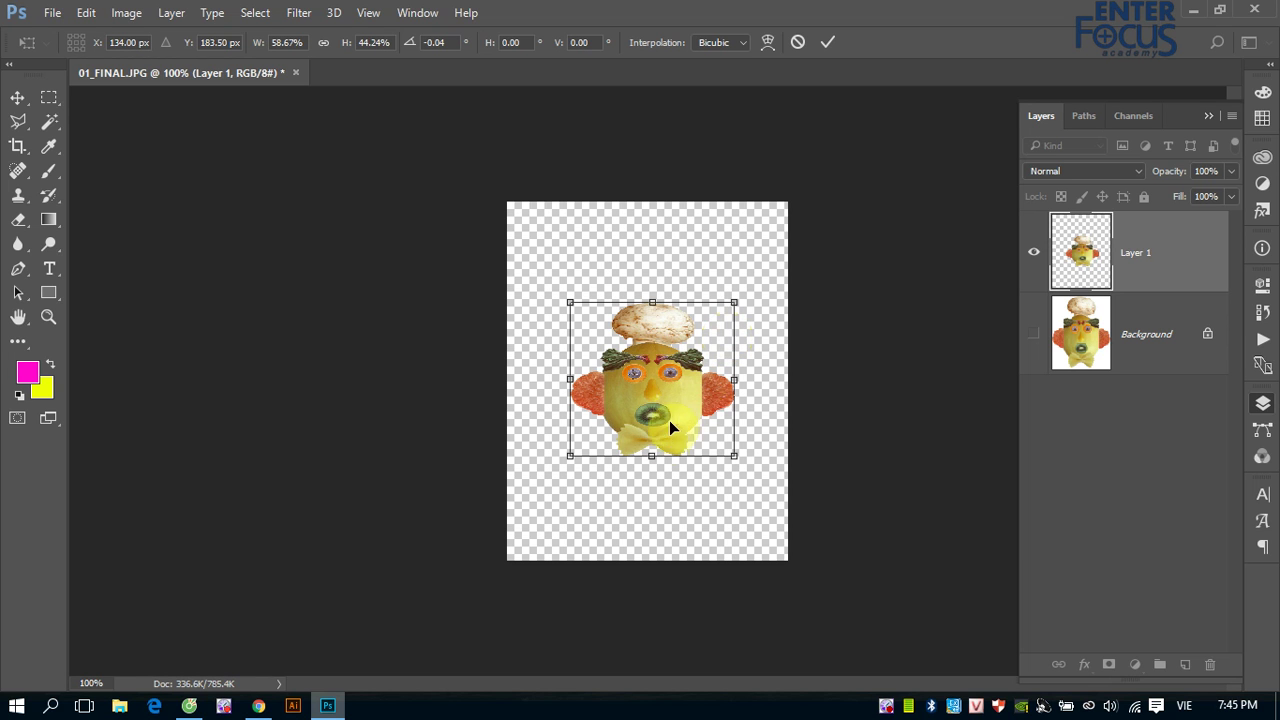
- Trial-stretch, skew and distort the face, then cancel the transform to restore it
drag(652, 454, 652, 501)
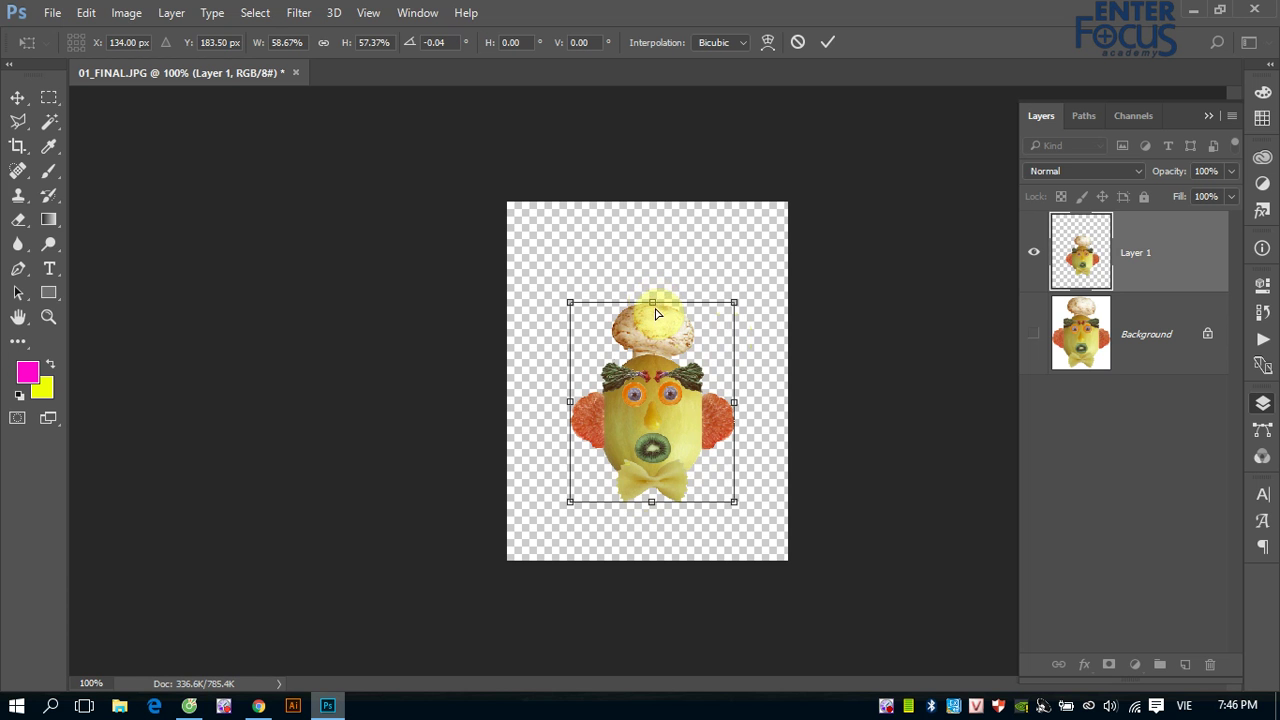
mouse_move(651, 305)
mouse_down()
mouse_move(601, 306)
mouse_move(791, 298)
mouse_move(624, 300)
mouse_move(720, 311)
mouse_move(648, 305)
mouse_up()
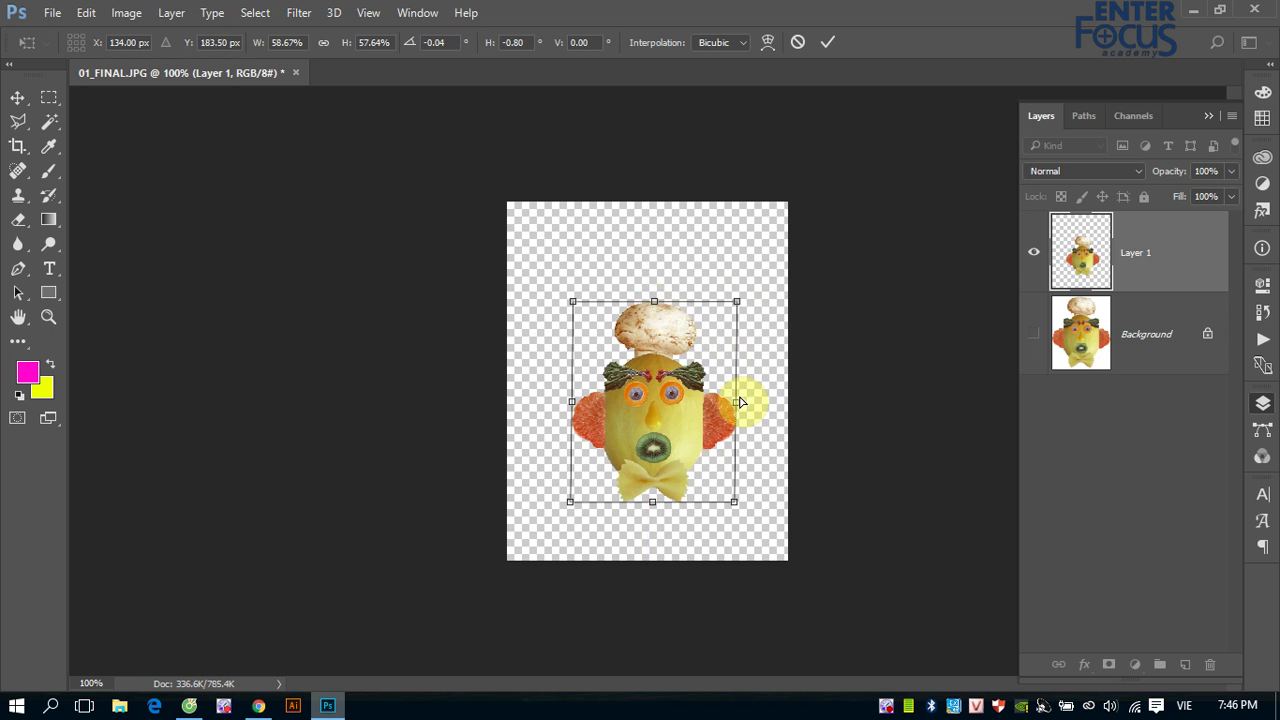
mouse_move(726, 428)
mouse_down()
mouse_move(720, 330)
mouse_move(711, 432)
mouse_move(708, 360)
mouse_move(705, 381)
mouse_up()
mouse_move(707, 486)
mouse_down()
mouse_move(666, 434)
mouse_move(661, 474)
mouse_move(763, 508)
mouse_move(863, 414)
mouse_move(737, 460)
mouse_move(820, 491)
mouse_move(886, 494)
mouse_move(760, 490)
mouse_move(855, 482)
mouse_move(714, 501)
mouse_move(809, 491)
mouse_move(760, 494)
mouse_move(752, 420)
mouse_move(752, 486)
mouse_up()
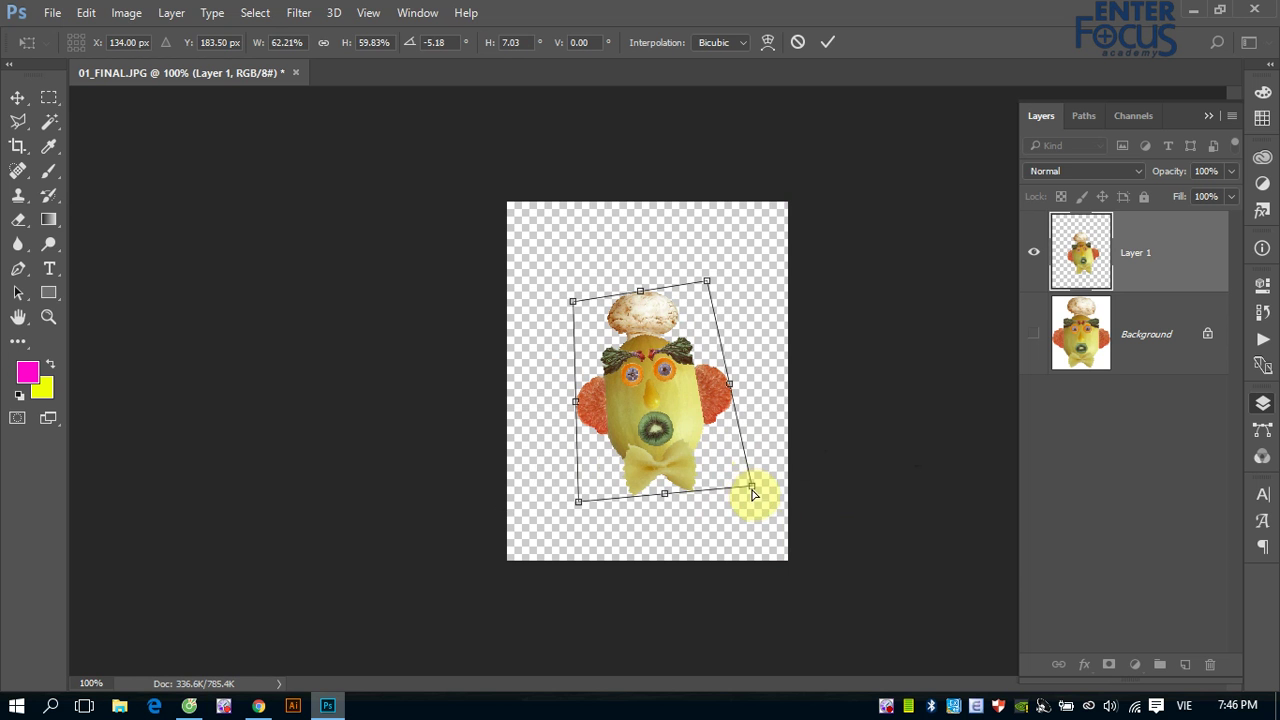
mouse_move(752, 487)
mouse_down()
mouse_move(543, 420)
mouse_move(521, 377)
mouse_move(686, 466)
mouse_move(763, 486)
mouse_move(780, 506)
mouse_move(766, 494)
mouse_up()
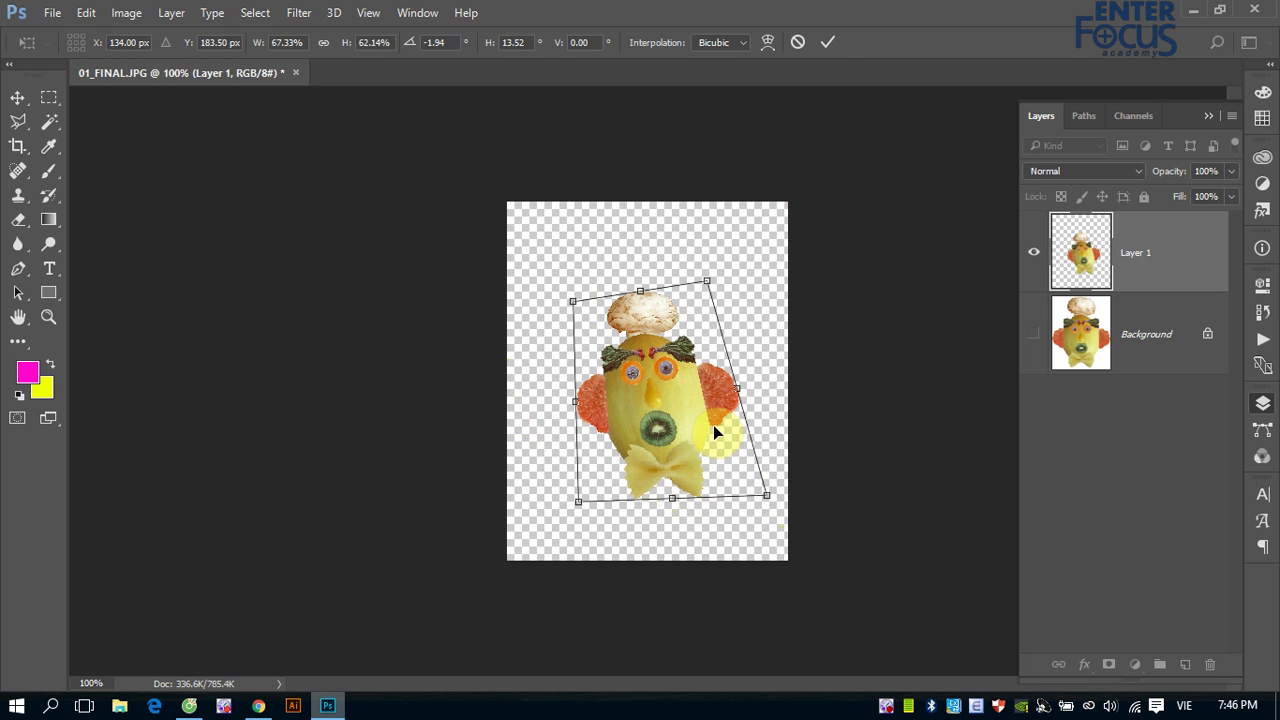
key(Escape)
- Warp the face so its top-left bulges outward and upward, and commit the warp
key(w)
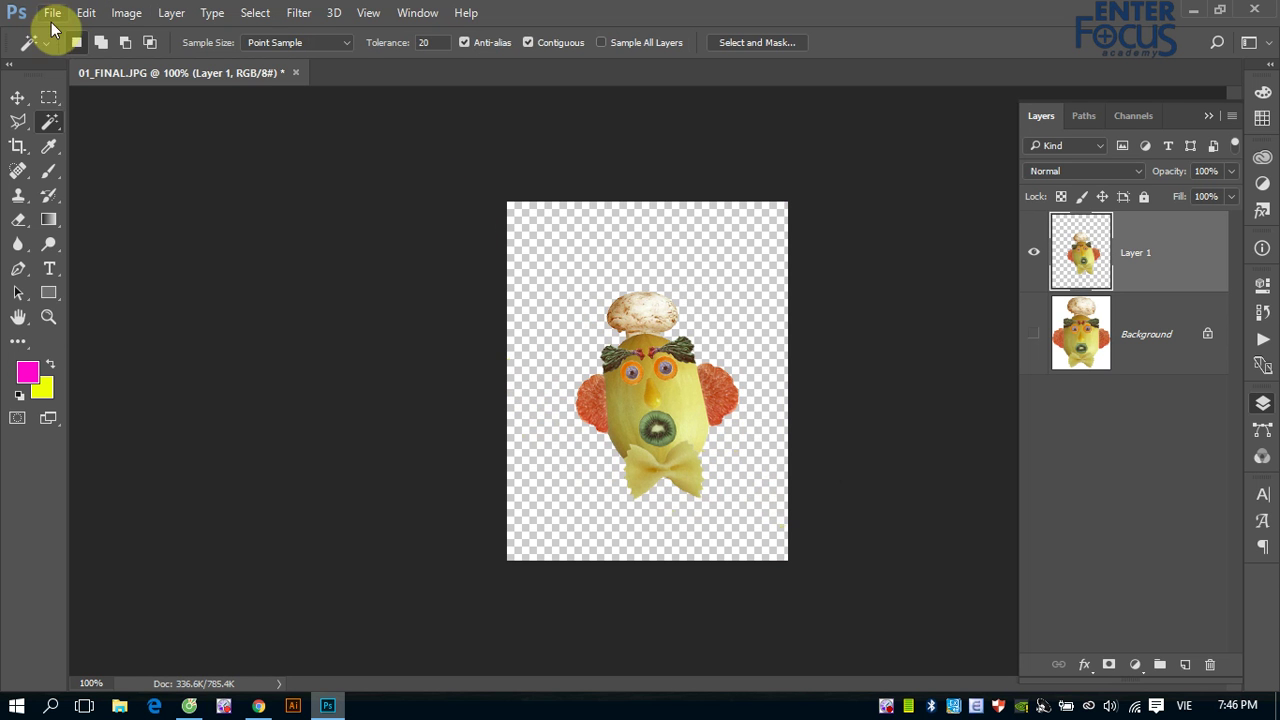
click(52, 12)
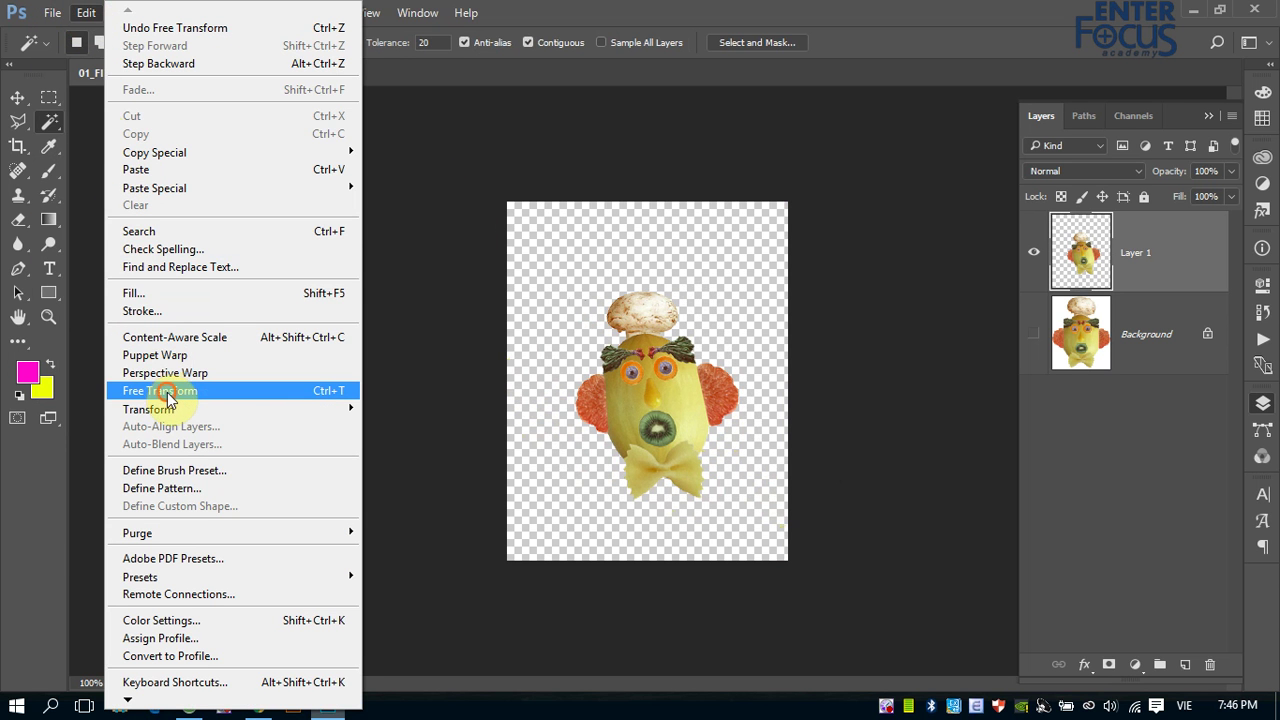
click(167, 392)
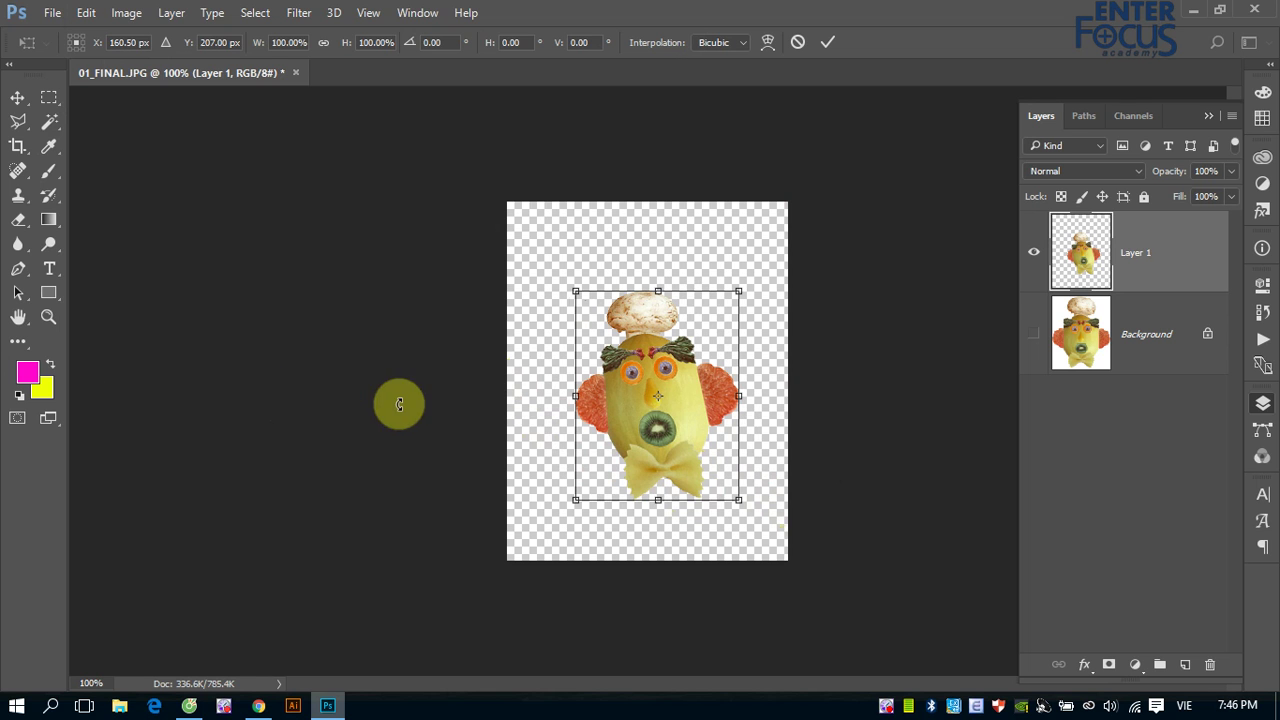
click(770, 47)
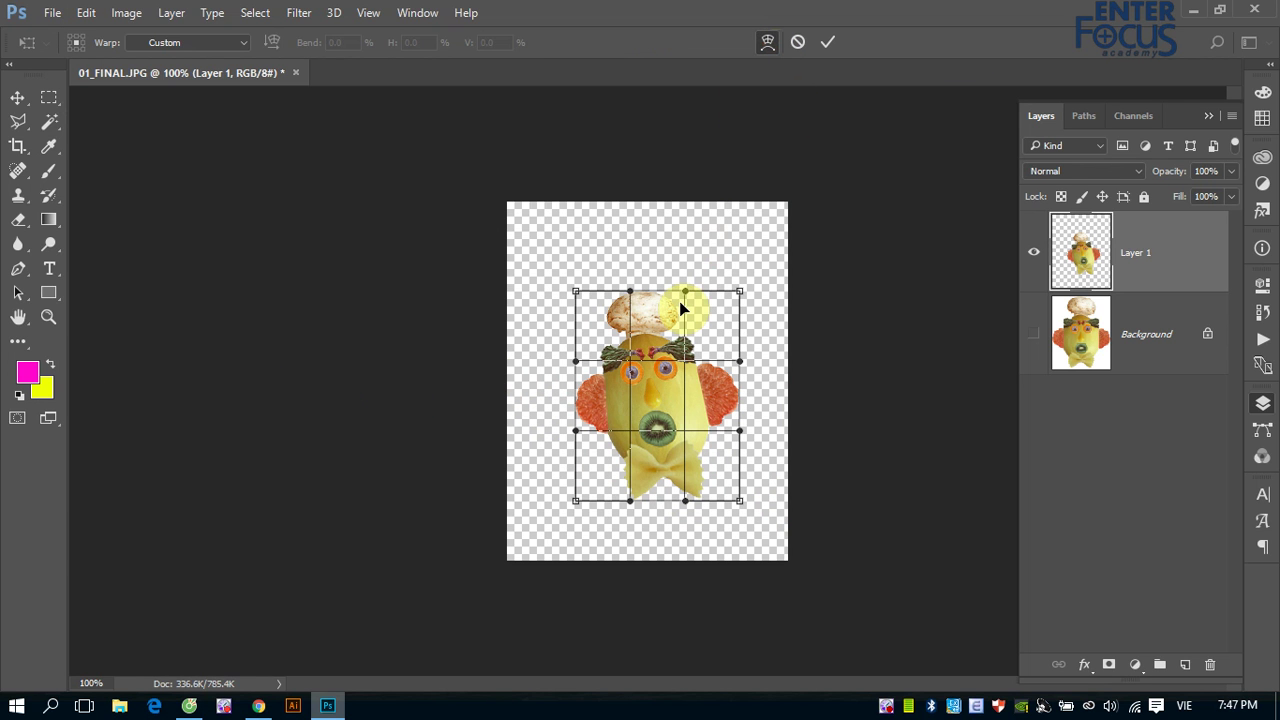
mouse_move(574, 366)
mouse_down()
mouse_move(498, 230)
mouse_move(531, 223)
mouse_up()
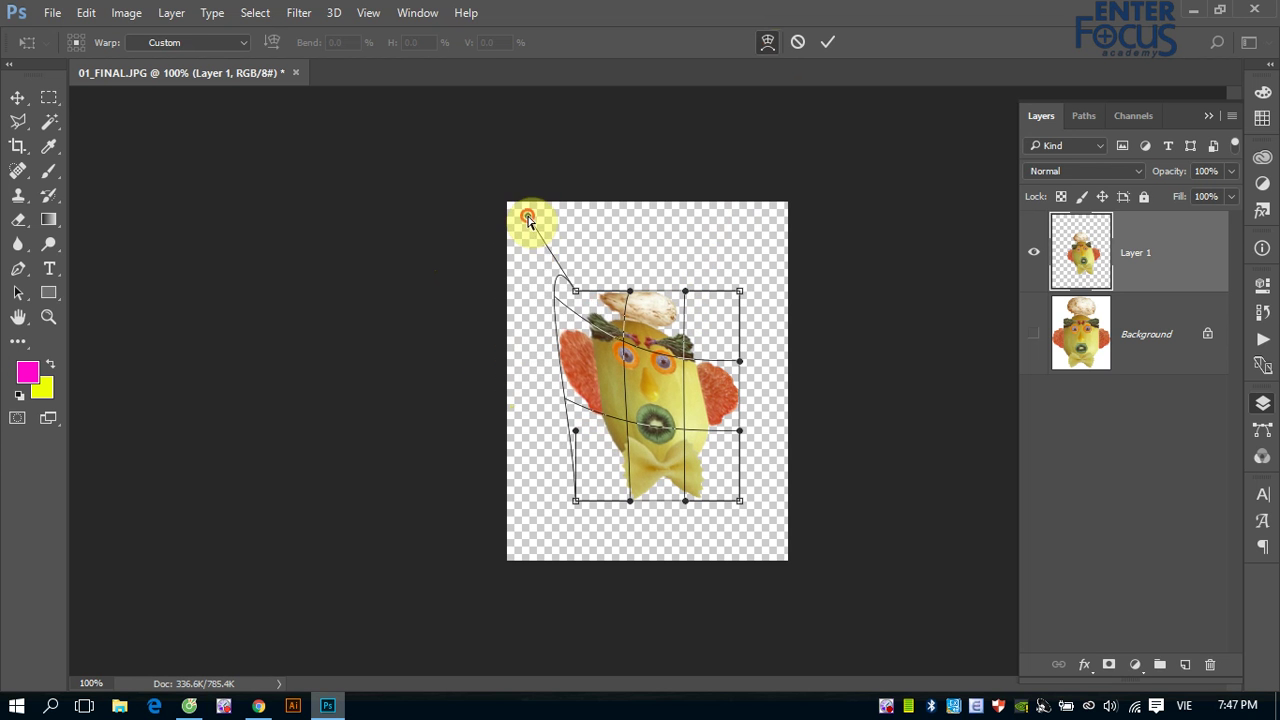
mouse_move(579, 288)
mouse_down()
mouse_move(605, 225)
mouse_move(639, 201)
mouse_up()
click(831, 46)
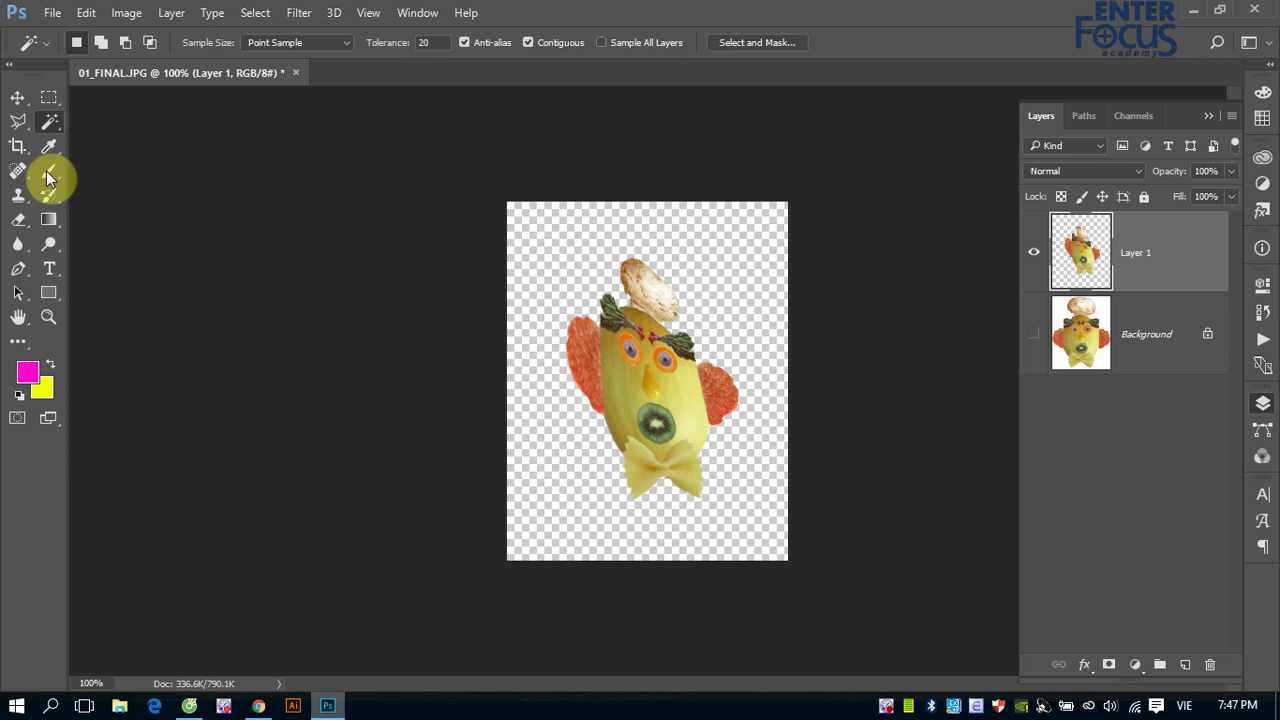
key(ctrl+t)
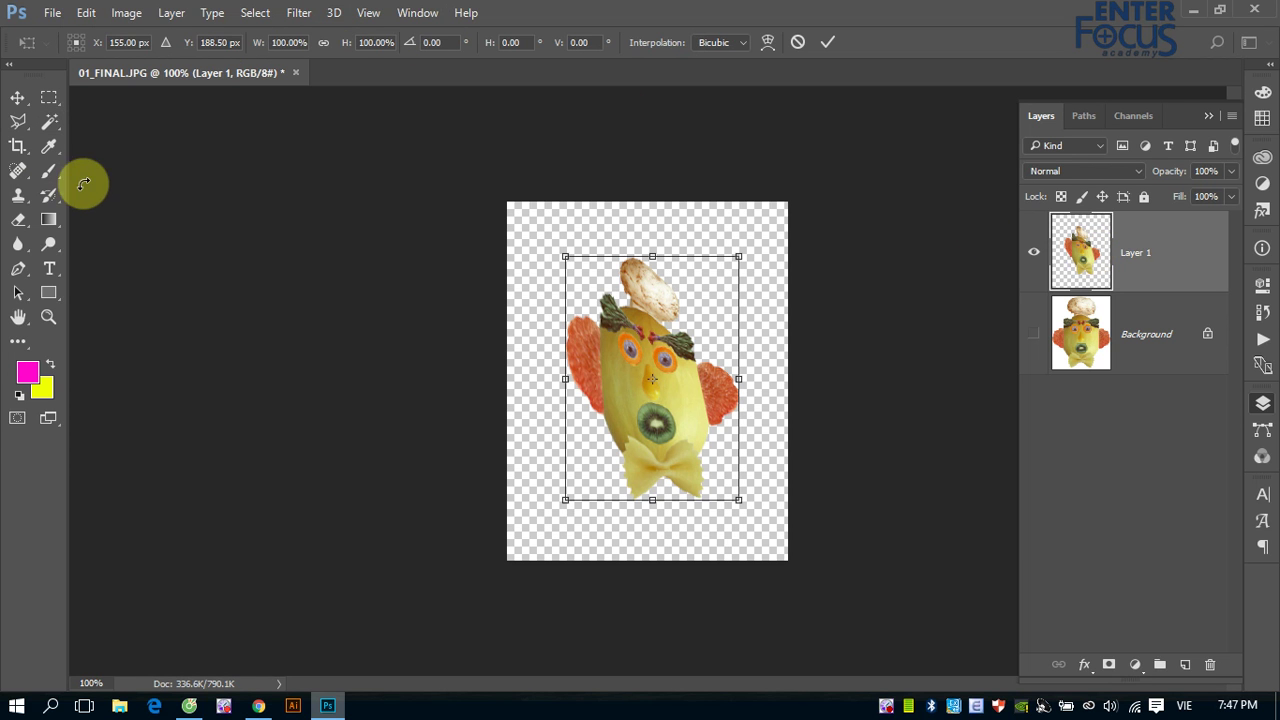
click(447, 42)
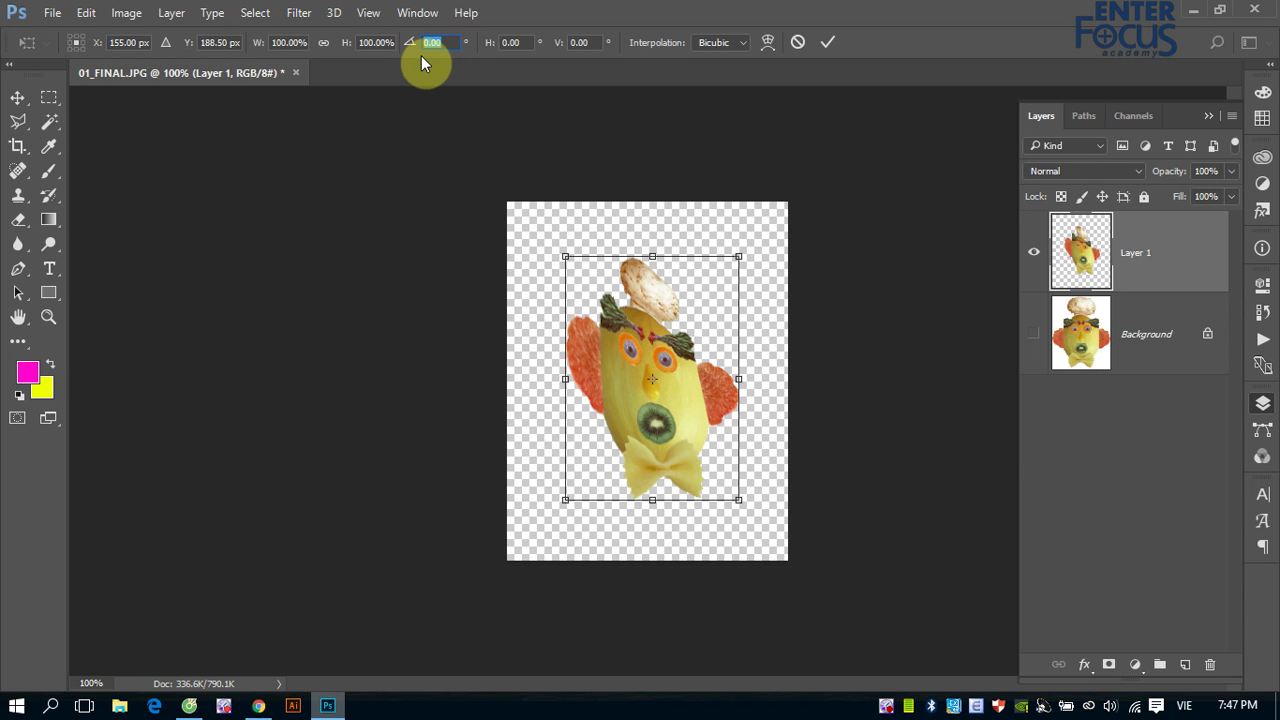
click(378, 78)
click(829, 42)
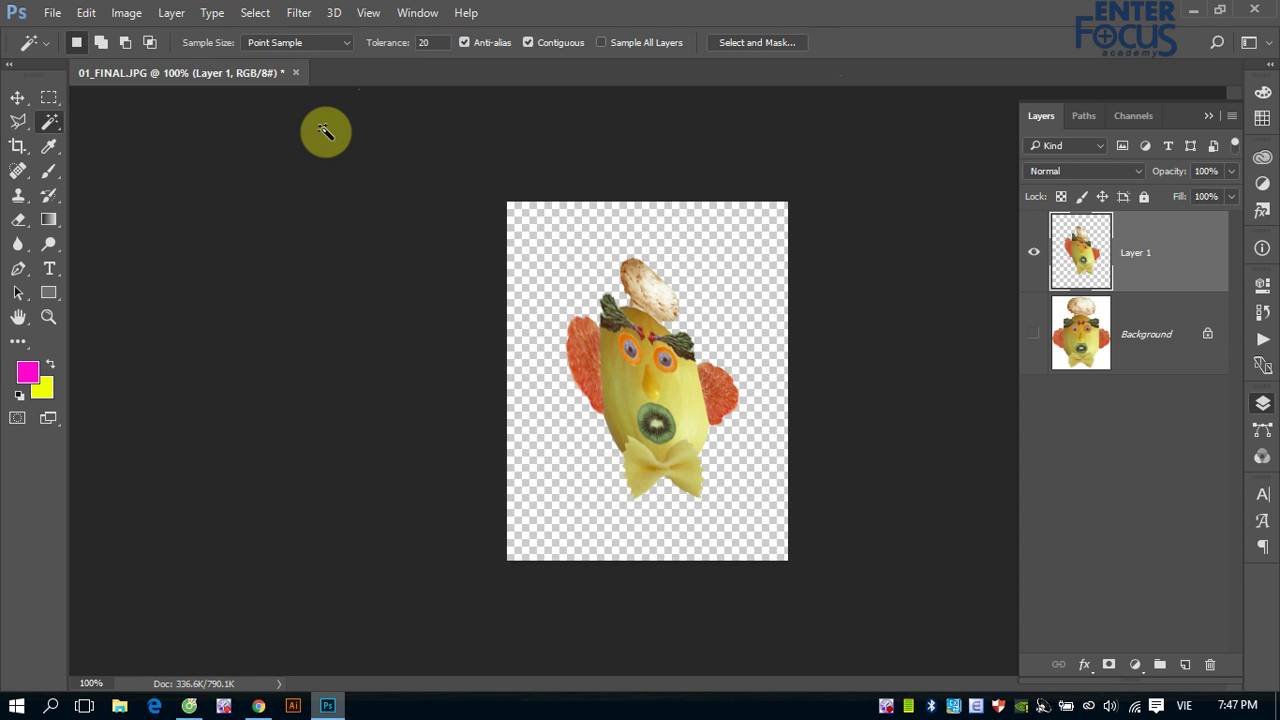